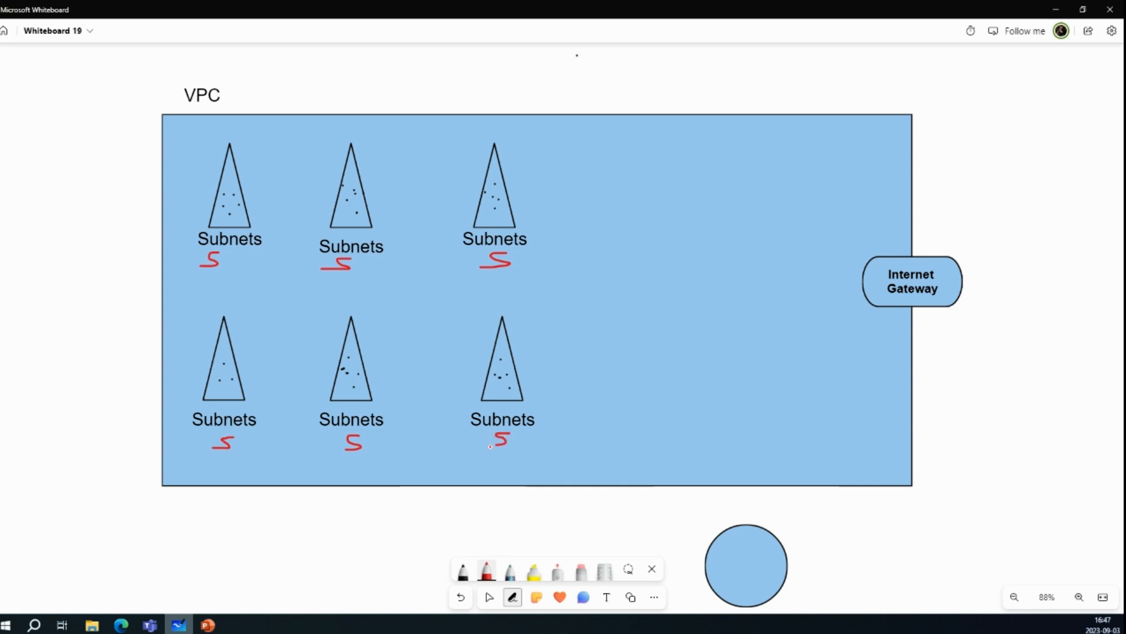
Step: Circle the red S marks under the three subnets in the upper row
mouse_move(221, 252)
left_mouse_down()
mouse_move(207, 249)
mouse_move(214, 279)
mouse_move(223, 253)
mouse_move(199, 251)
left_mouse_up()
mouse_move(354, 255)
left_mouse_down()
mouse_move(317, 258)
mouse_move(364, 273)
mouse_move(347, 253)
left_mouse_up()
mouse_move(503, 247)
left_mouse_down()
mouse_move(485, 250)
mouse_move(526, 263)
mouse_move(511, 248)
left_mouse_up()
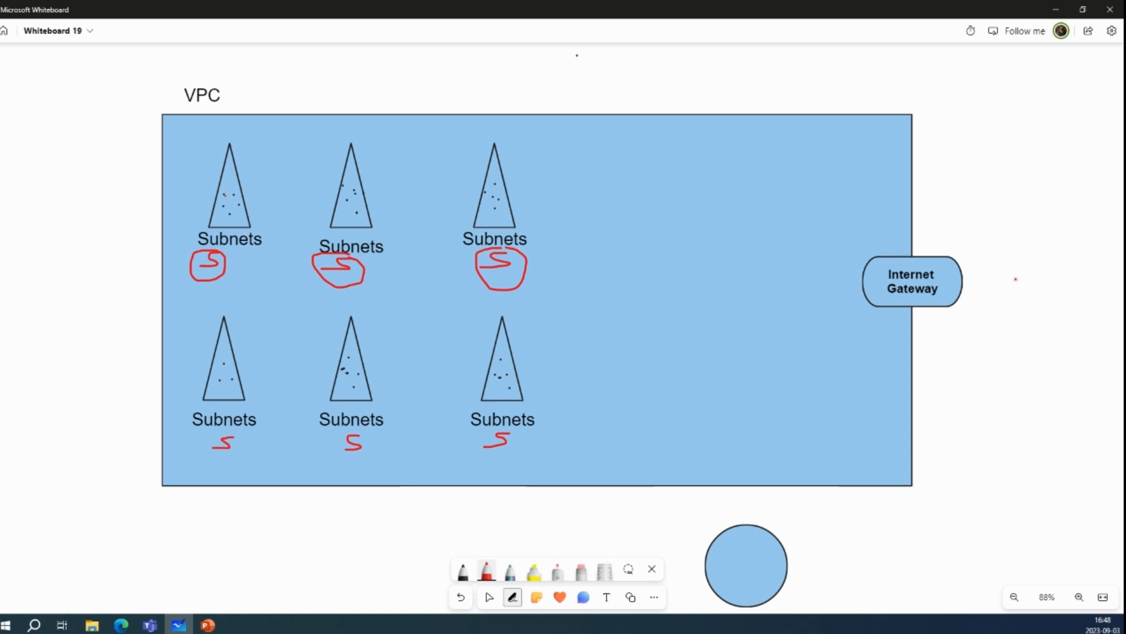
Step: Draw red routes from the first upper subnet through the Internet Gateway to a sketched cloud, and another from that subnet past the VPC's opposite edge
mouse_move(226, 230)
left_mouse_down()
mouse_move(320, 299)
mouse_move(865, 291)
left_mouse_up()
mouse_move(969, 283)
left_mouse_down()
mouse_move(1056, 278)
mouse_move(1085, 222)
mouse_move(1106, 291)
mouse_move(1036, 284)
mouse_move(1054, 264)
left_mouse_up()
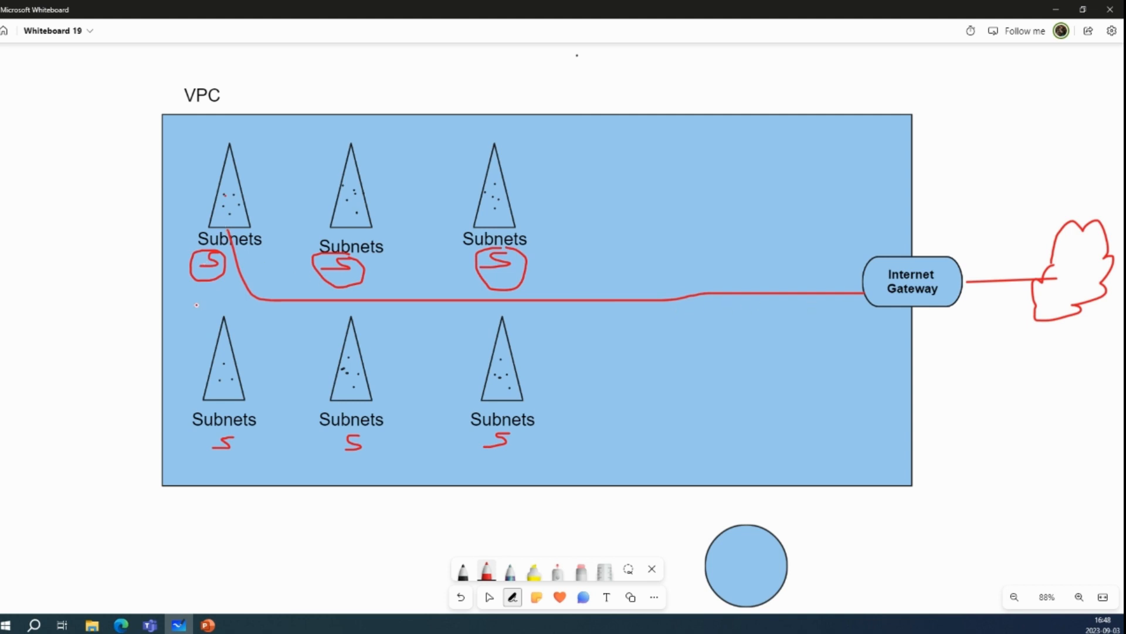
mouse_move(228, 230)
left_mouse_down()
mouse_move(197, 318)
mouse_move(121, 330)
left_mouse_up()
mouse_move(227, 230)
left_mouse_down()
mouse_move(256, 290)
mouse_move(283, 299)
mouse_move(650, 305)
mouse_move(1031, 287)
left_mouse_up()
Step: Draw red lines linking the first upper subnet to the second and the second to the third
left_click_drag(242, 186, 344, 185)
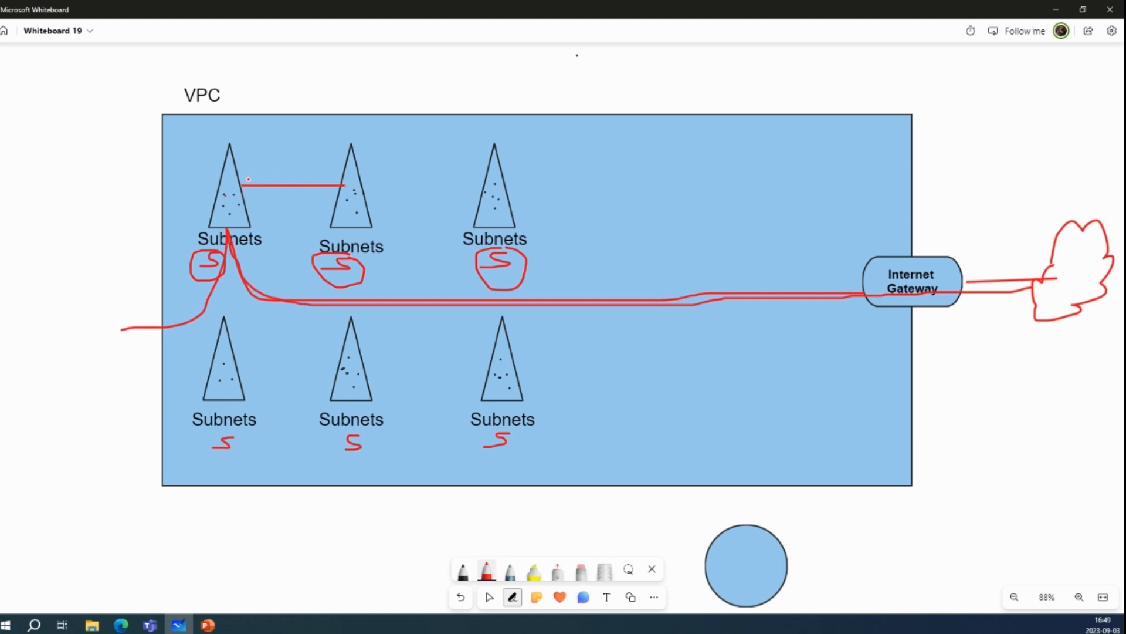
left_click_drag(278, 180, 282, 192)
mouse_move(365, 192)
left_mouse_down()
mouse_move(480, 192)
mouse_move(440, 202)
left_mouse_up()
Step: Switch to the GlobalVPC diagram in draw.io and examine the Google Cloud Platform VPC with its regional subnets and firewall rules
scroll(510, 303, "down", 1)
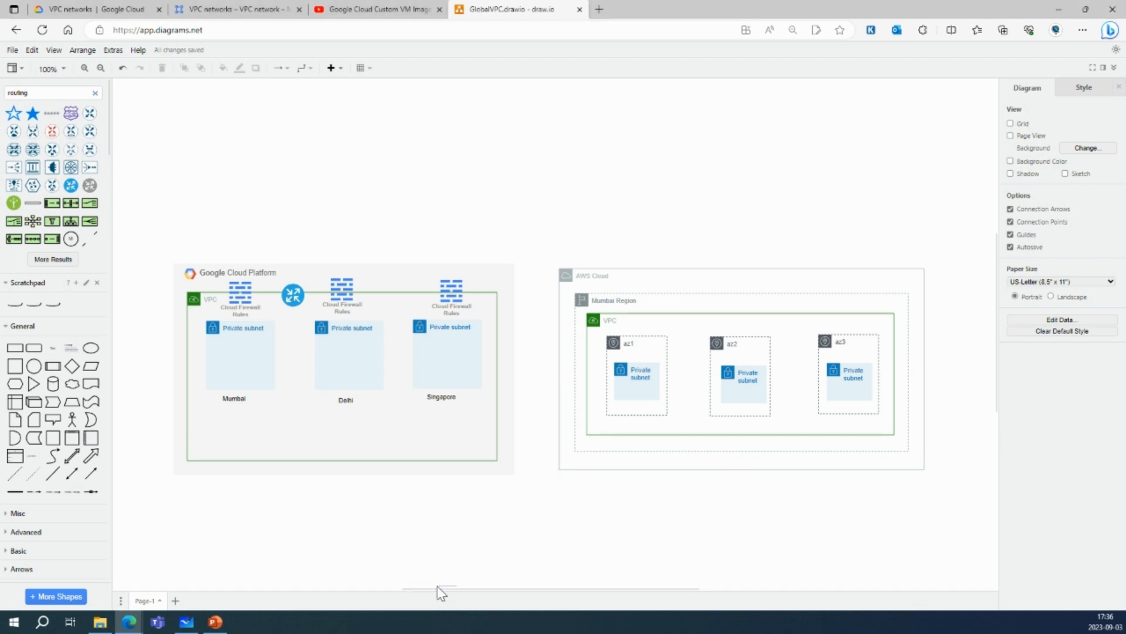
scroll(415, 492, "down", 3)
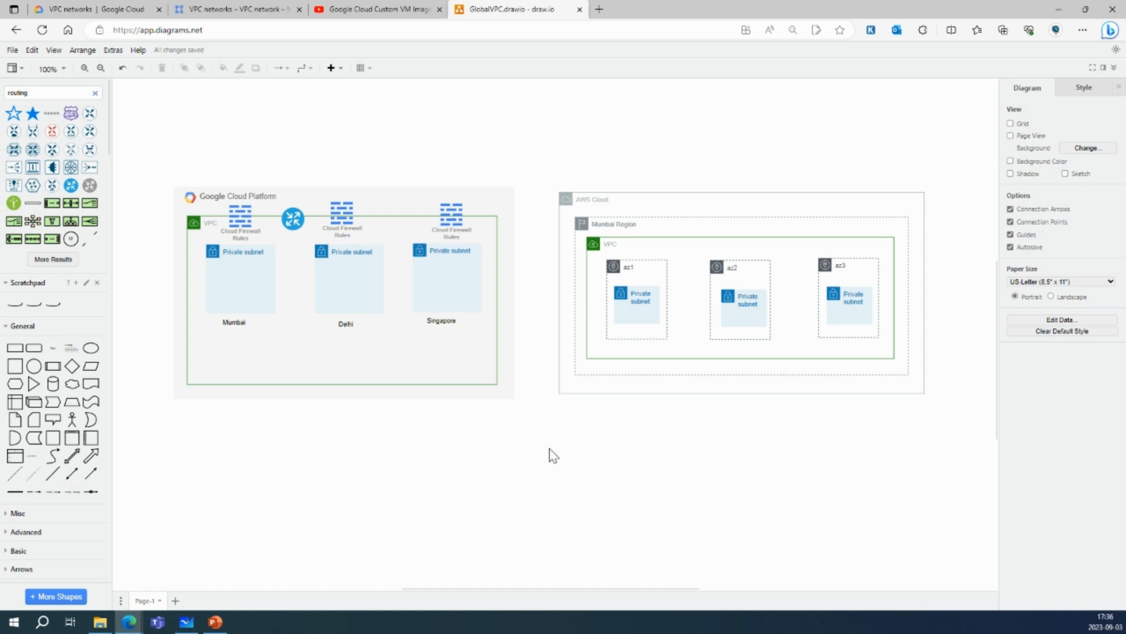
left_click(417, 383)
left_click(274, 438)
mouse_move(518, 594)
left_mouse_down()
mouse_move(465, 593)
mouse_move(513, 593)
left_mouse_up()
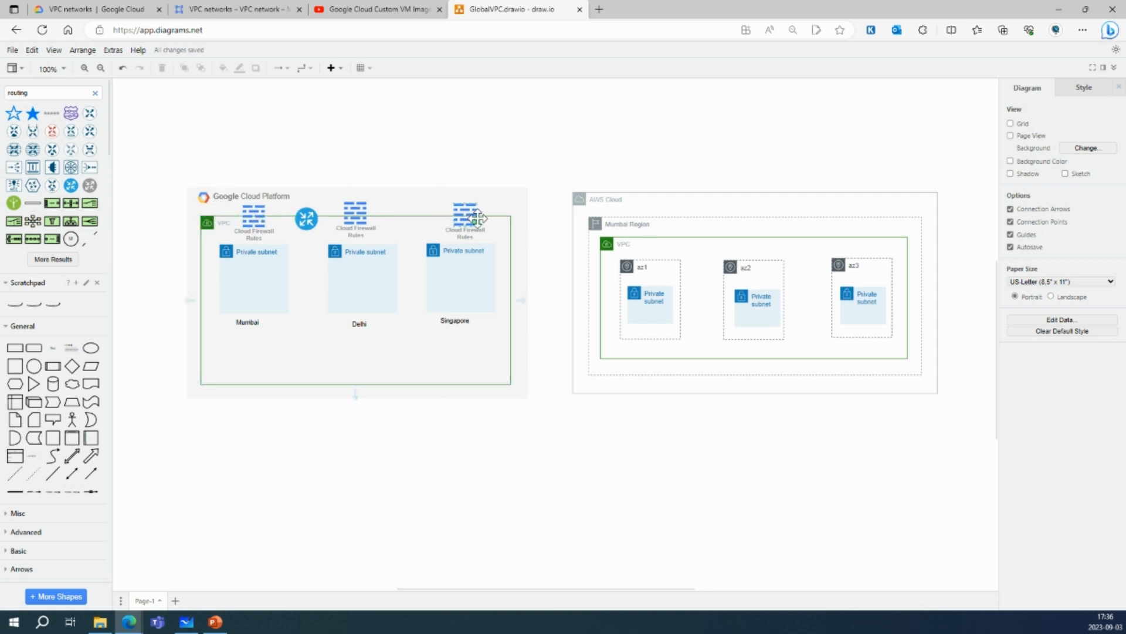
left_click(440, 368)
left_click(239, 271)
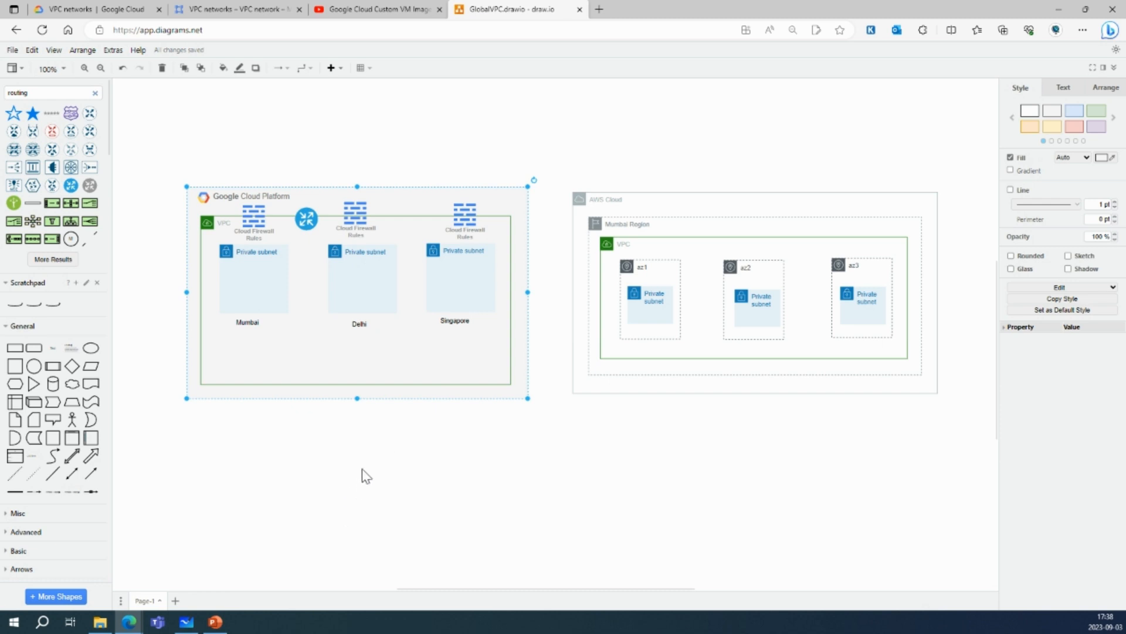
Step: Duplicate the whole AWS Cloud diagram and place the copy directly below the original
scroll(750, 523, "up", 1)
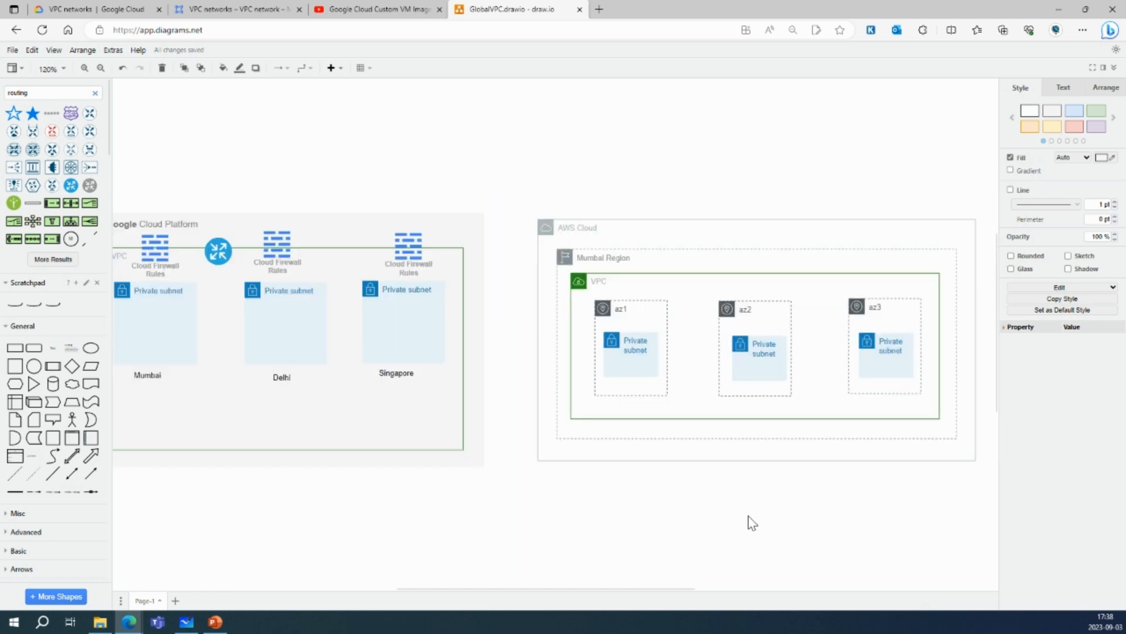
left_click_drag(645, 590, 694, 587)
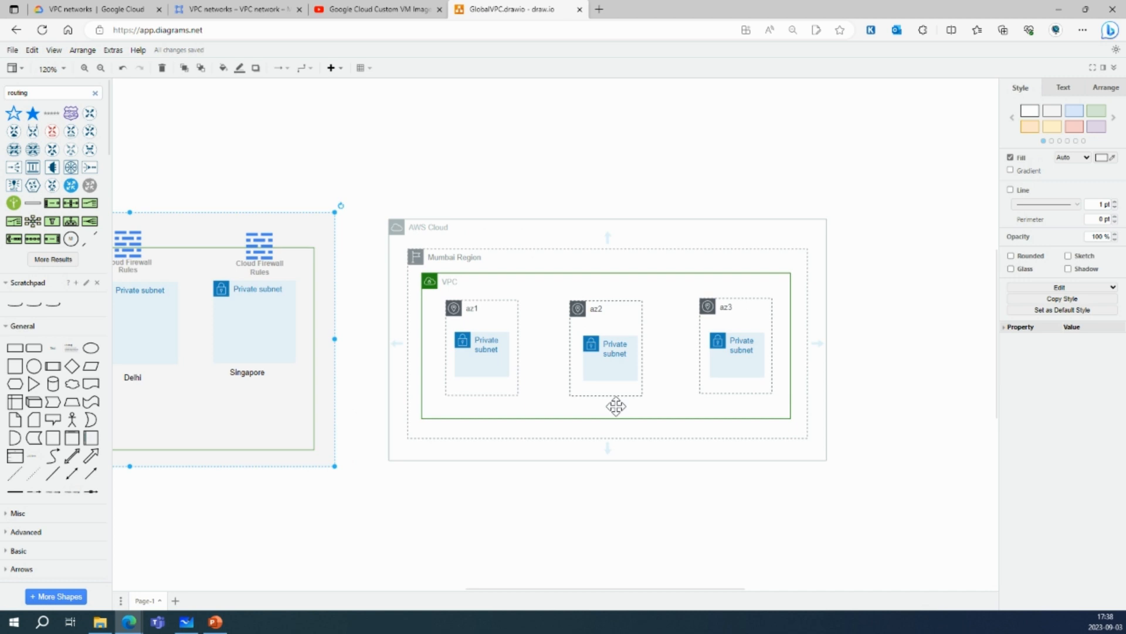
scroll(616, 406, "down", 1)
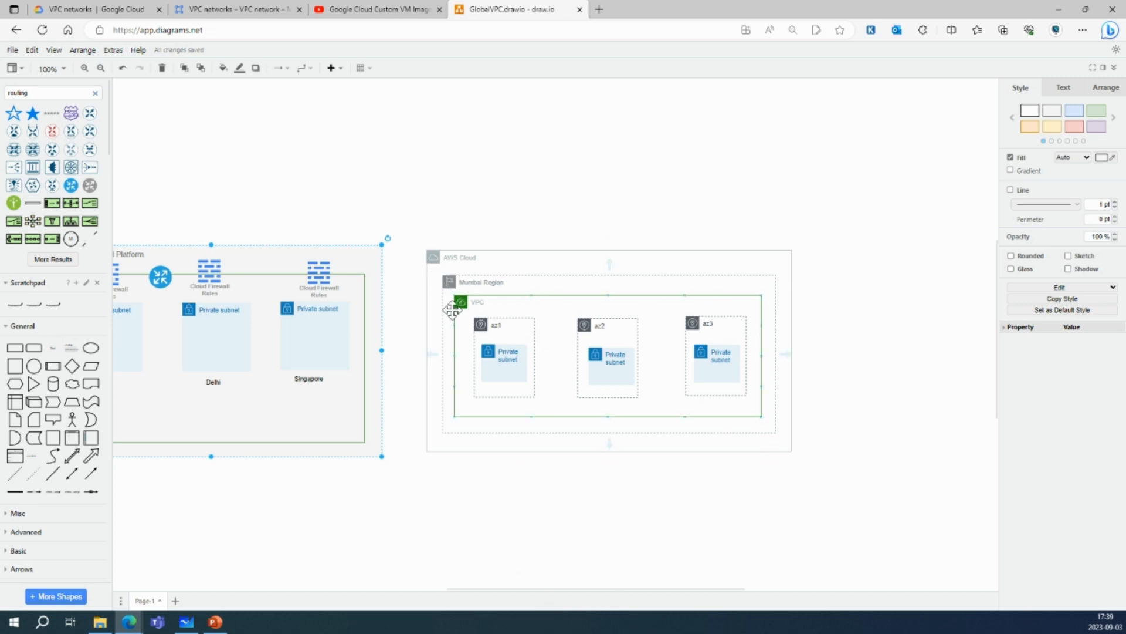
left_click_drag(413, 195, 827, 480)
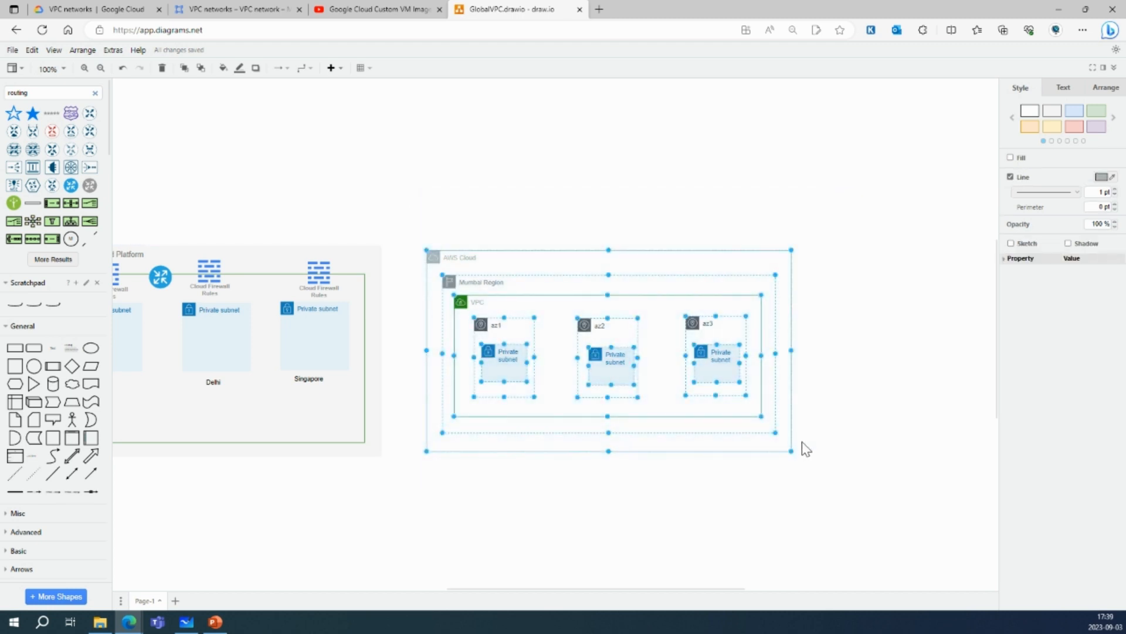
key("ctrl+d")
left_click_drag(503, 273, 497, 493)
scroll(528, 452, "down", 3)
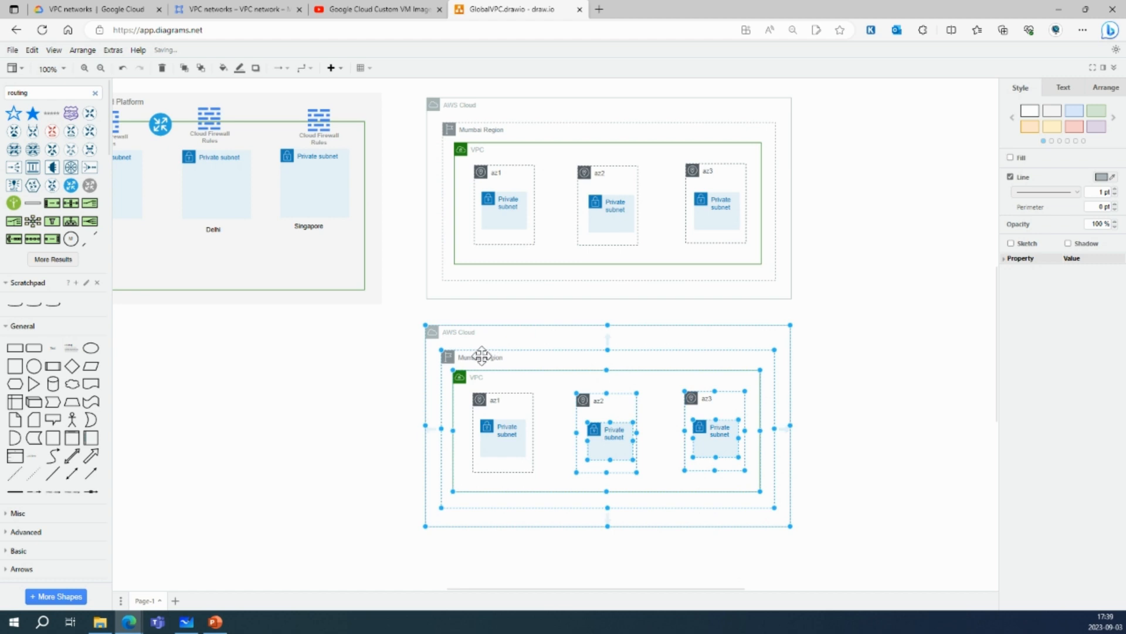
Step: Rename the region in the duplicated AWS Cloud diagram to Delhi Region
left_click(481, 357)
double_click(481, 356)
left_click_drag(482, 358, 458, 357)
type("Delhi")
left_click(813, 338)
Step: Compare the separate VPCs of the two AWS regions with the single Google Cloud VPC spanning several regions
left_click(484, 145)
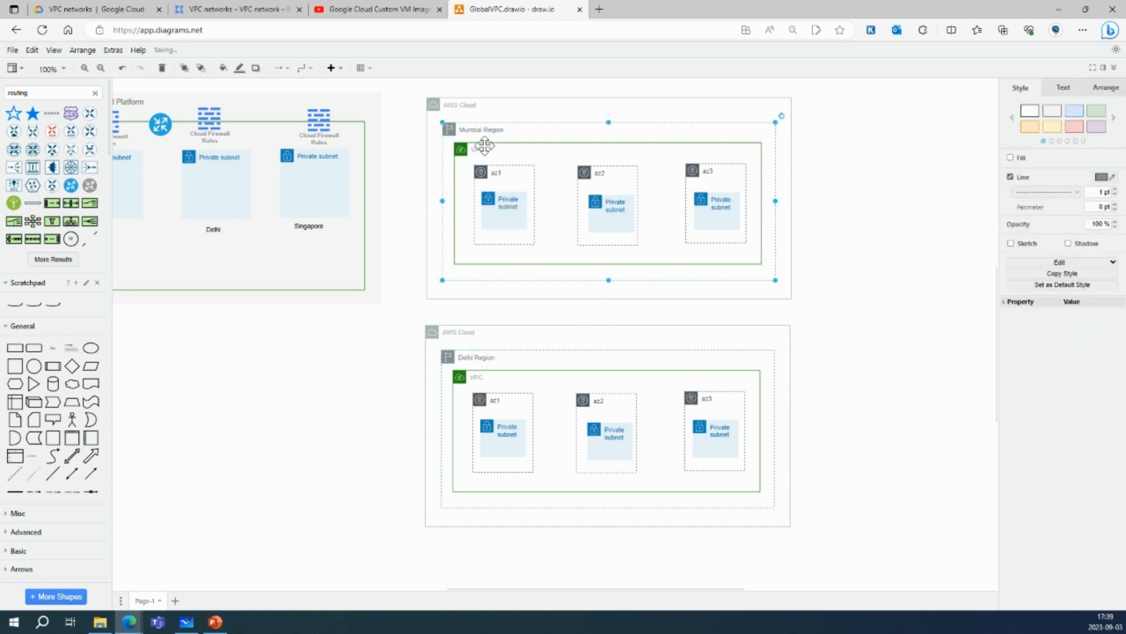
double_click(484, 146)
left_click(486, 147)
left_click(482, 382)
left_click(587, 321)
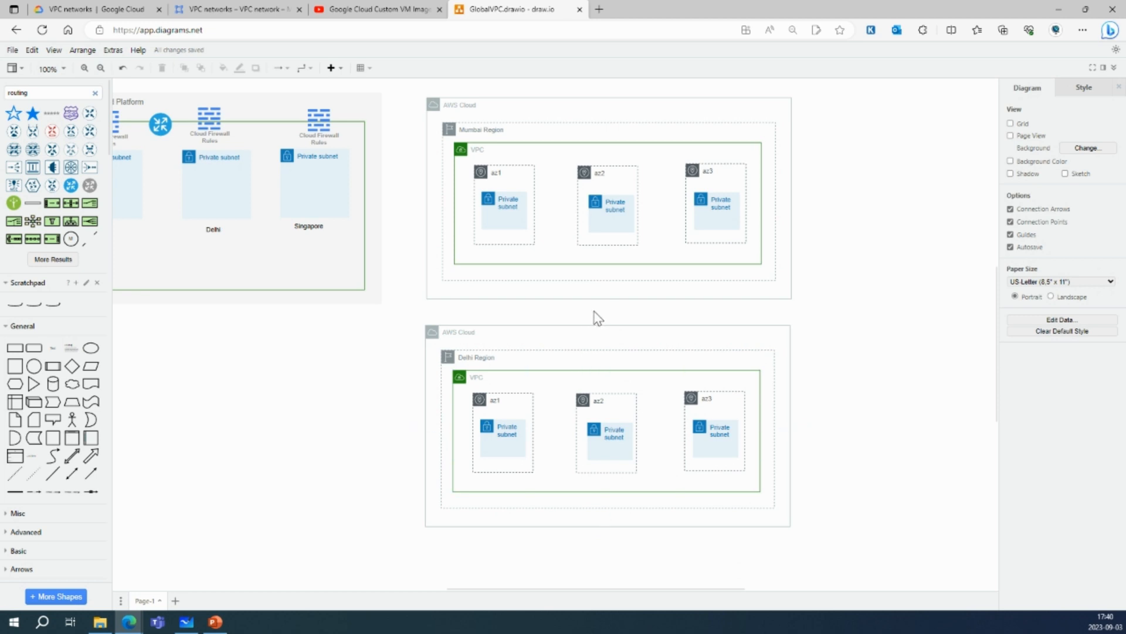
left_click_drag(491, 588, 425, 588)
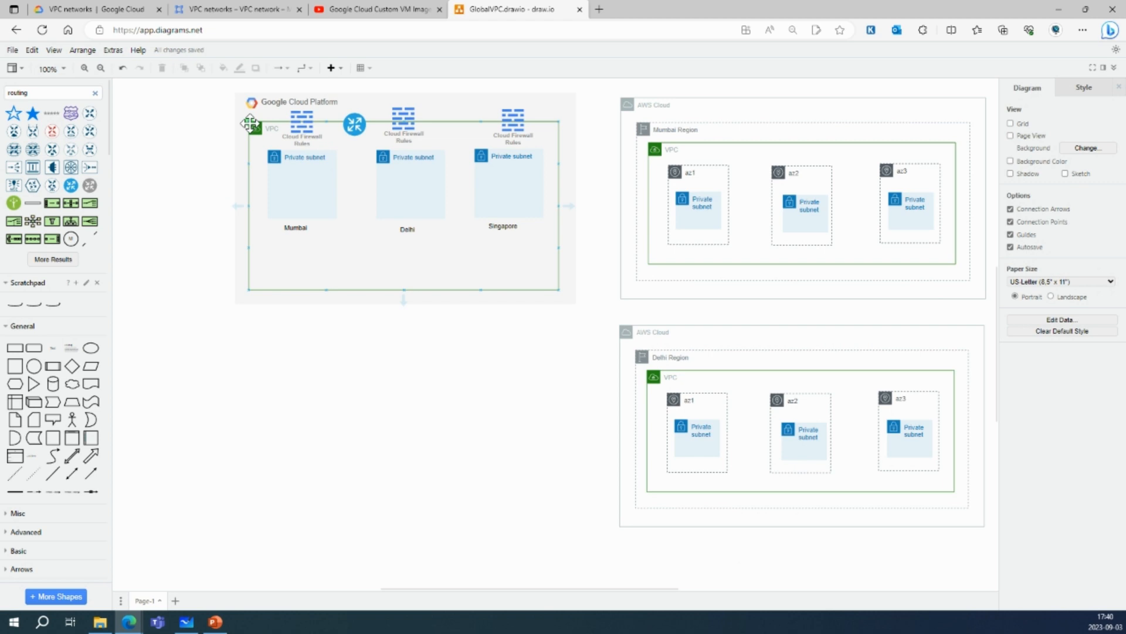
left_click(411, 272)
left_click(408, 318)
left_click_drag(461, 588, 526, 590)
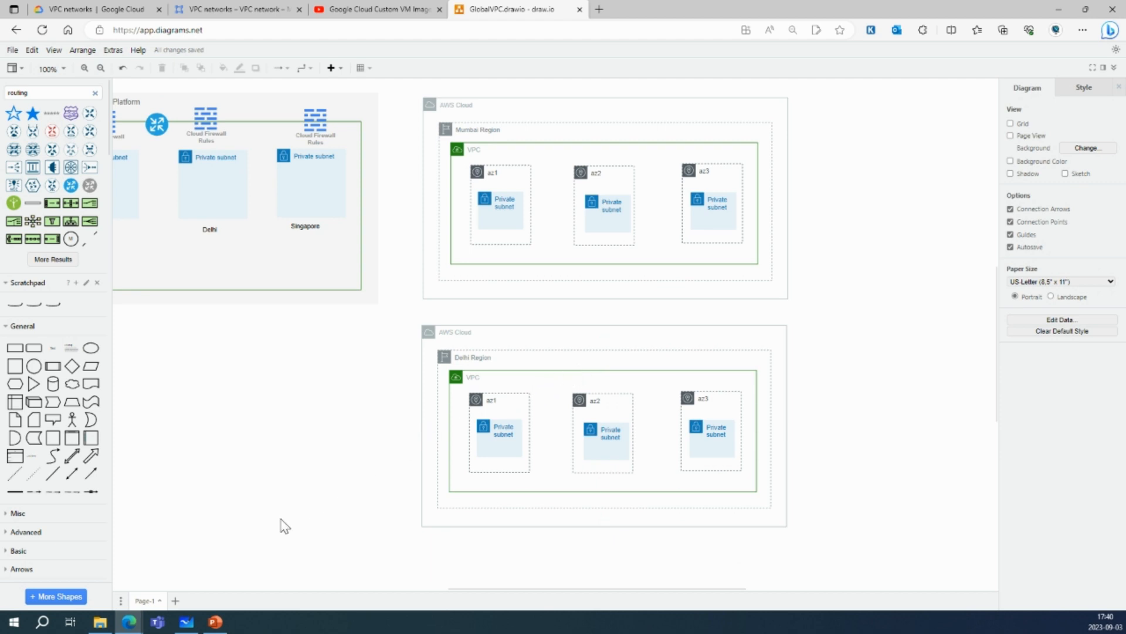
scroll(358, 401, "down", 3)
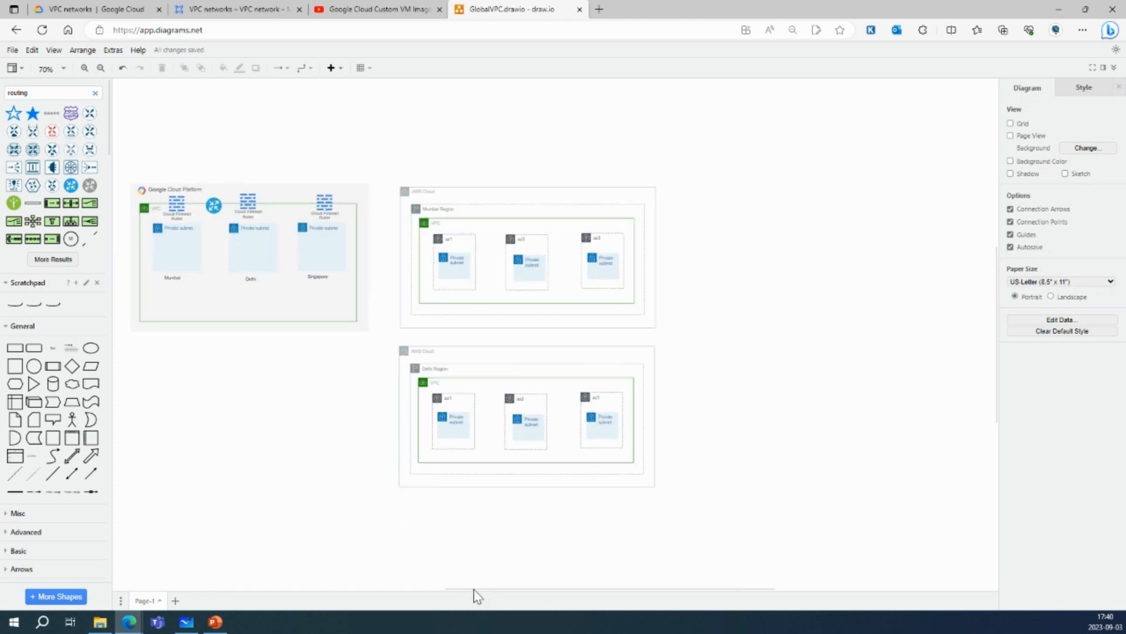
left_click_drag(456, 589, 416, 589)
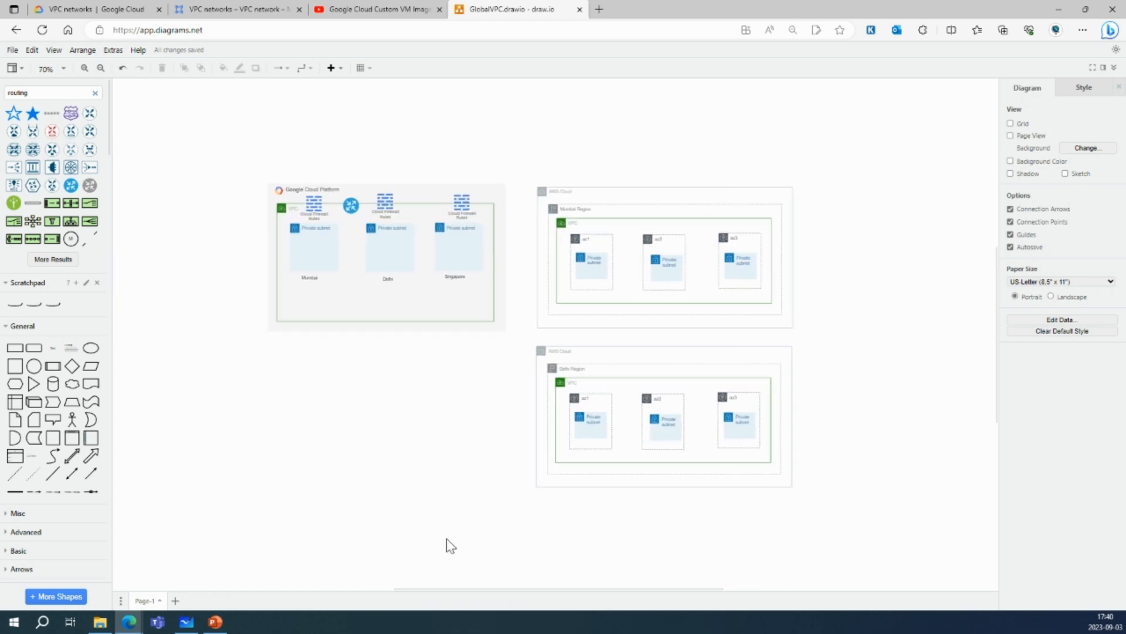
scroll(445, 545, "up", 2)
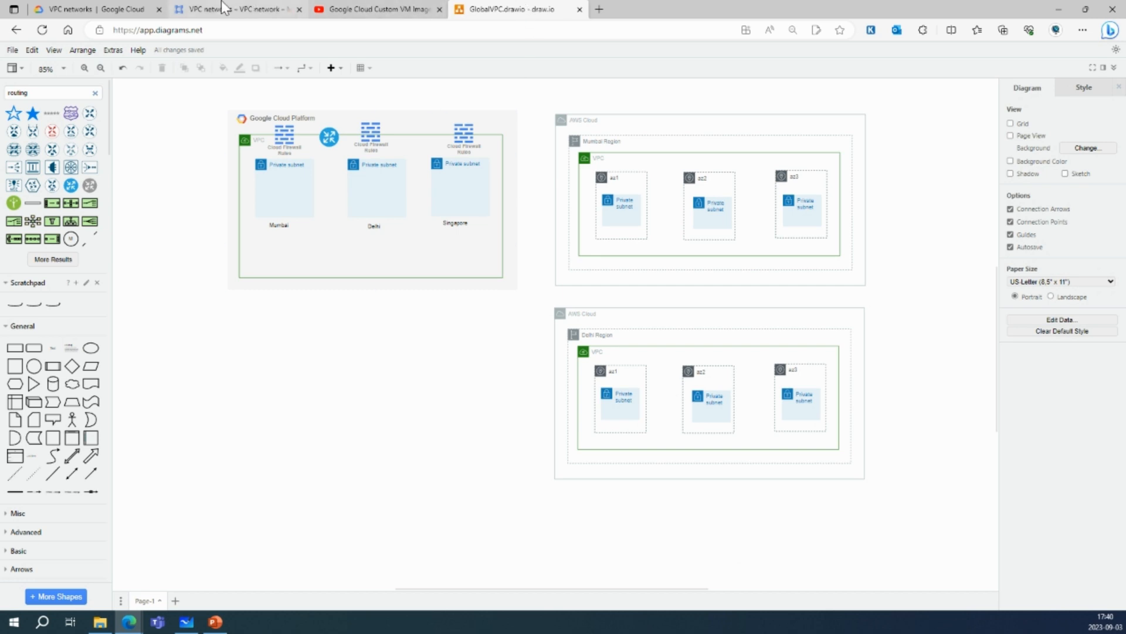
Step: Switch to the Google Cloud console and examine the default VPC network's subnets, MTU, mode, firewall rules and global dynamic routing
left_click(290, 8)
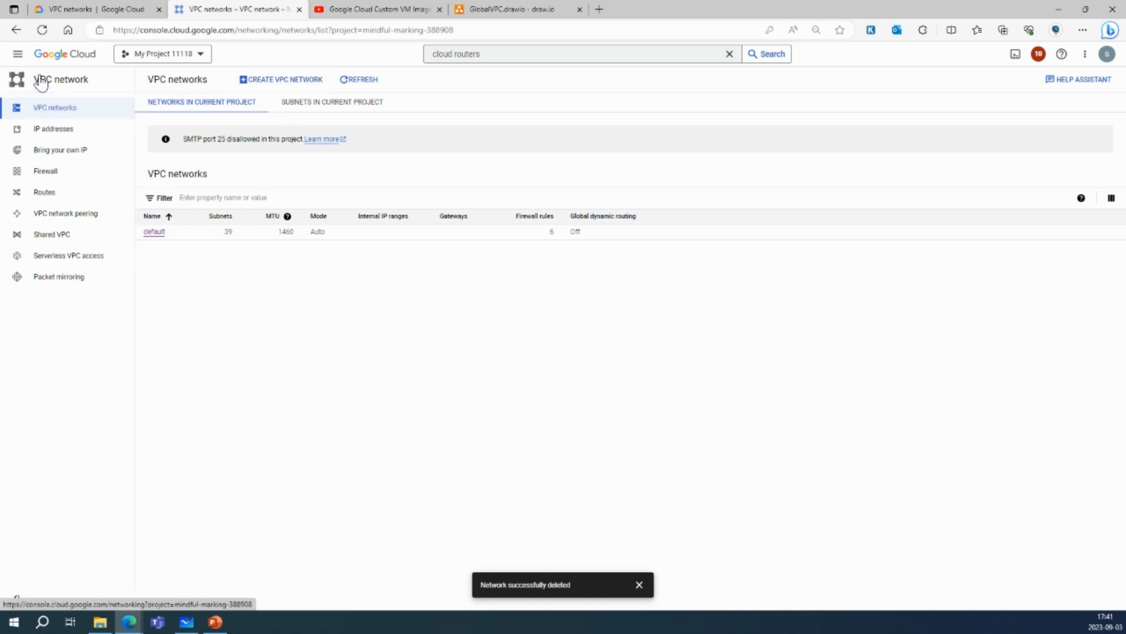
left_click(200, 53)
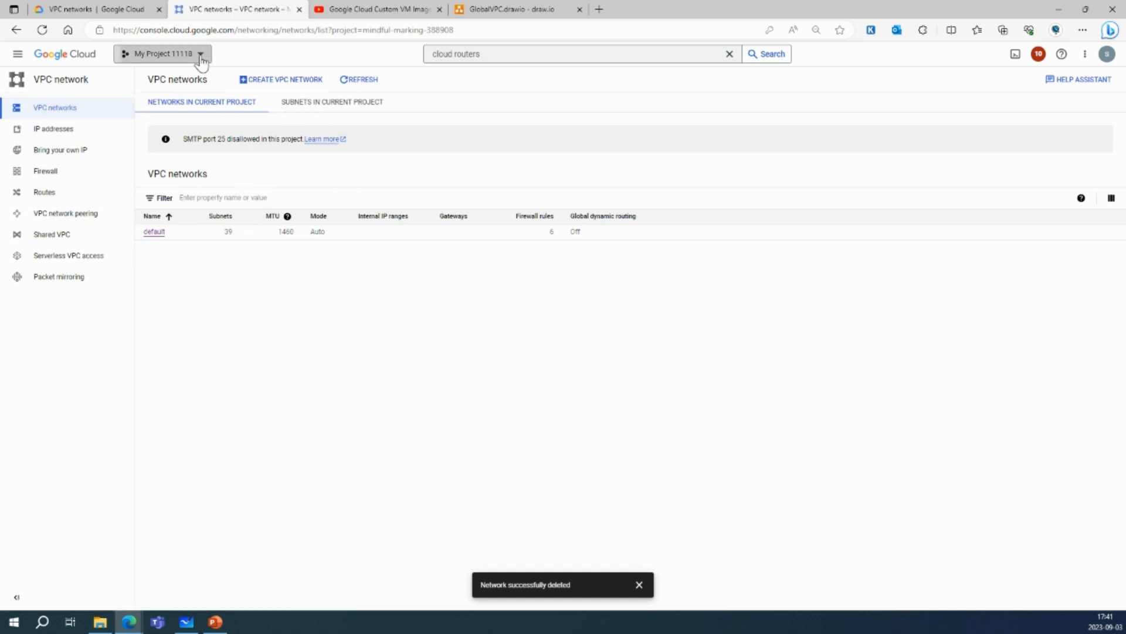
left_click(245, 323)
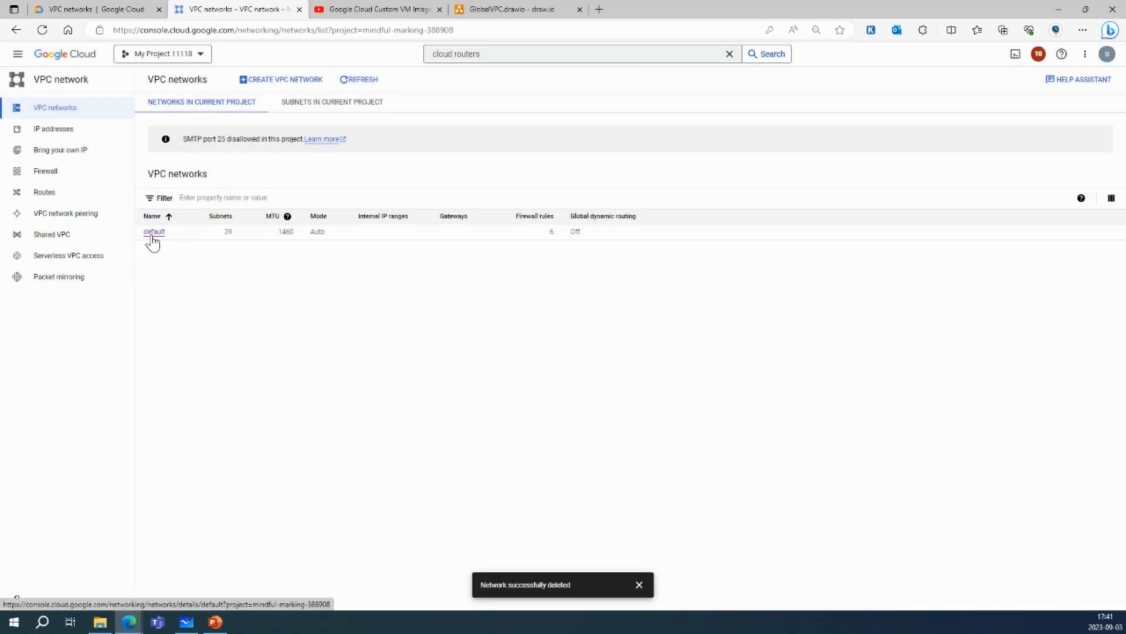
left_click_drag(151, 236, 245, 322)
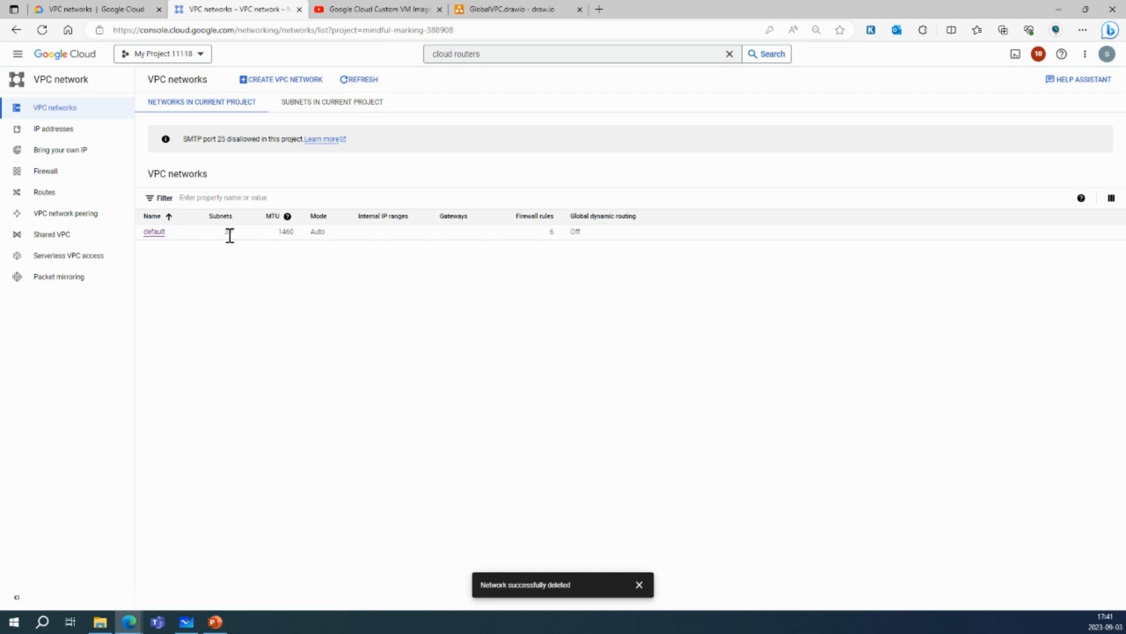
left_click_drag(240, 231, 215, 233)
left_click(279, 238)
left_click_drag(310, 234, 342, 239)
left_click_drag(556, 231, 543, 237)
left_click(608, 240)
Step: Open the default VPC network's details and look through its subnets across all regions
left_click(158, 233)
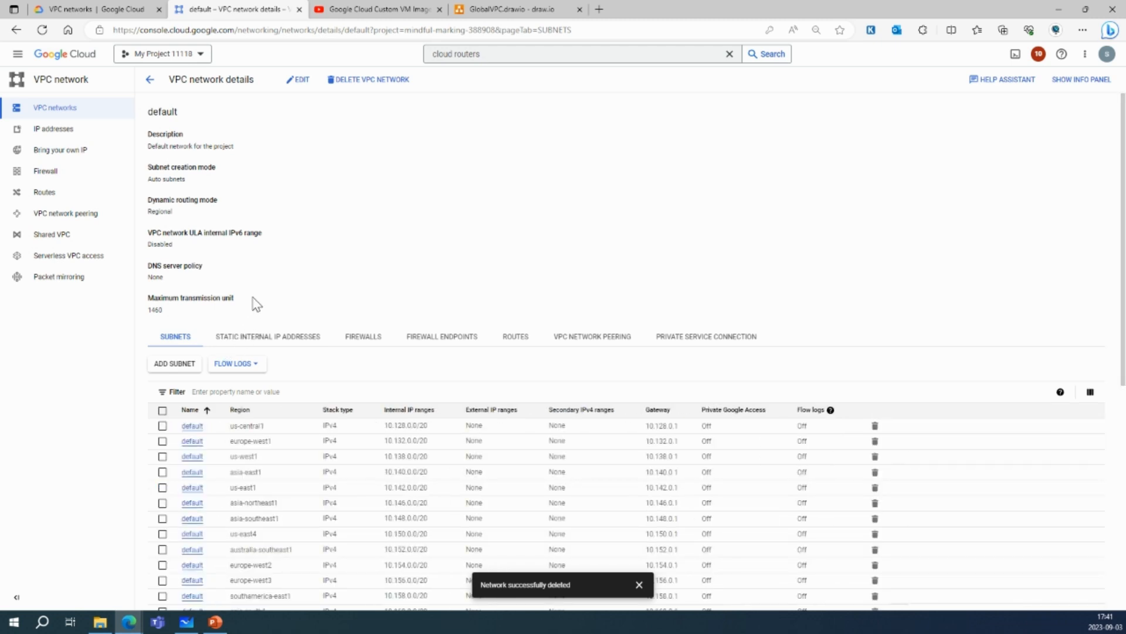
scroll(253, 261, "down", 3)
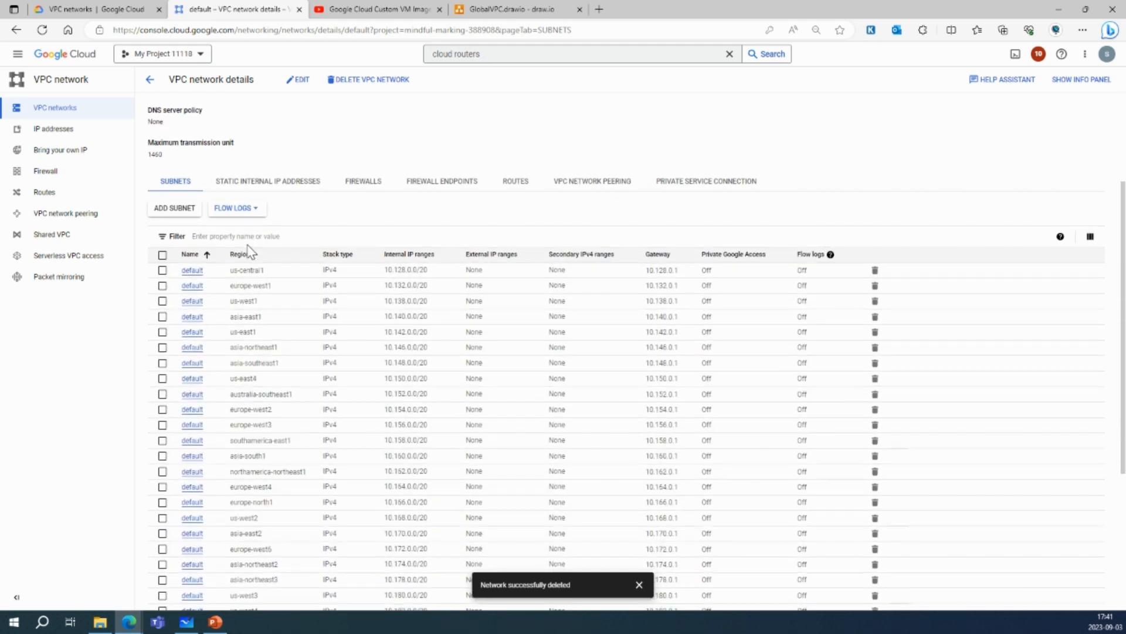
scroll(201, 461, "down", 6)
scroll(202, 459, "up", 4)
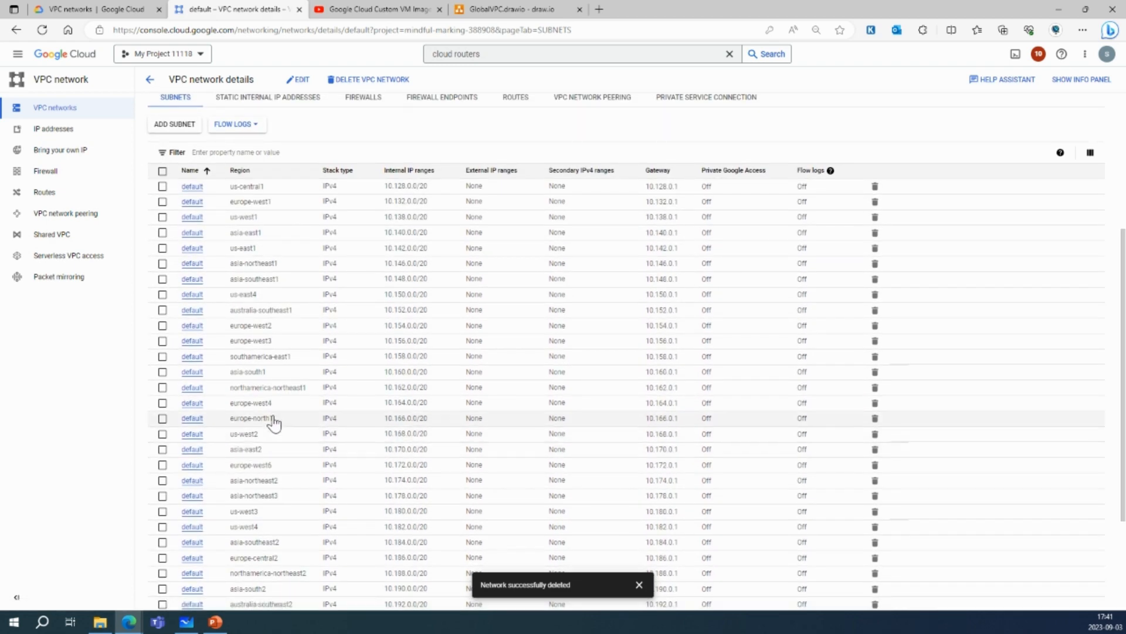
scroll(274, 416, "up", 3)
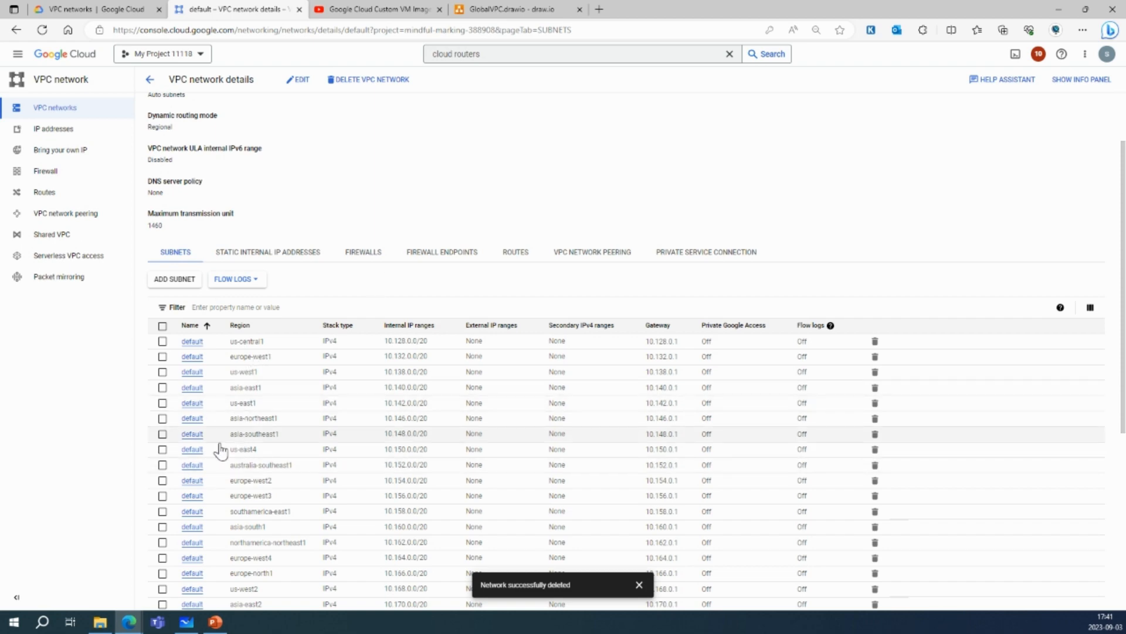
scroll(236, 466, "down", 3)
scroll(235, 474, "down", 3)
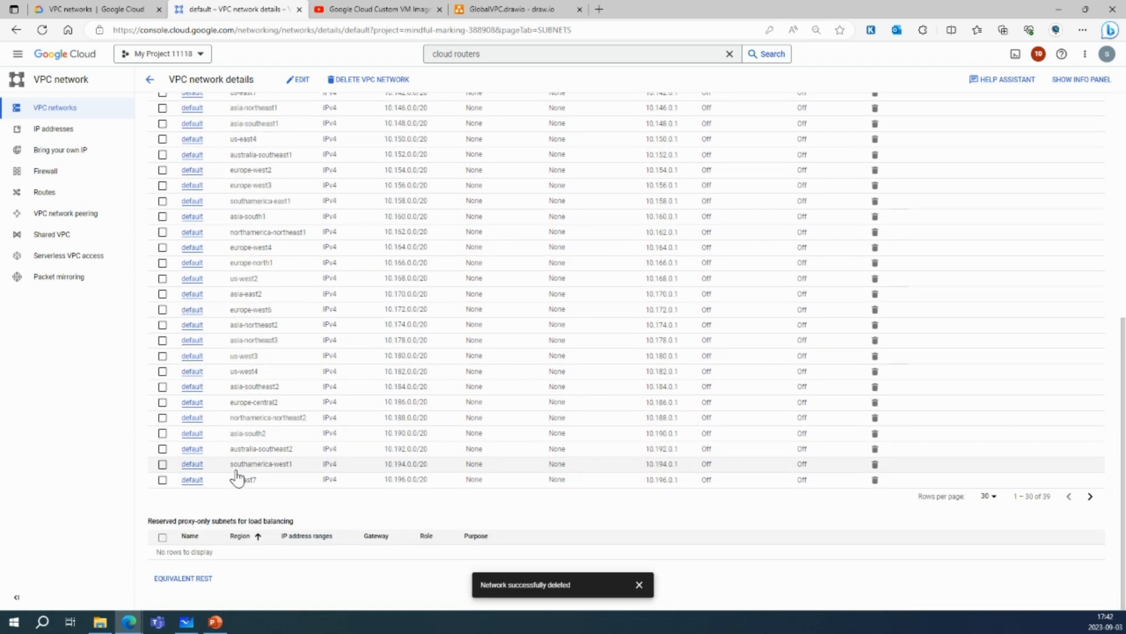
scroll(260, 480, "up", 3)
scroll(265, 545, "up", 3)
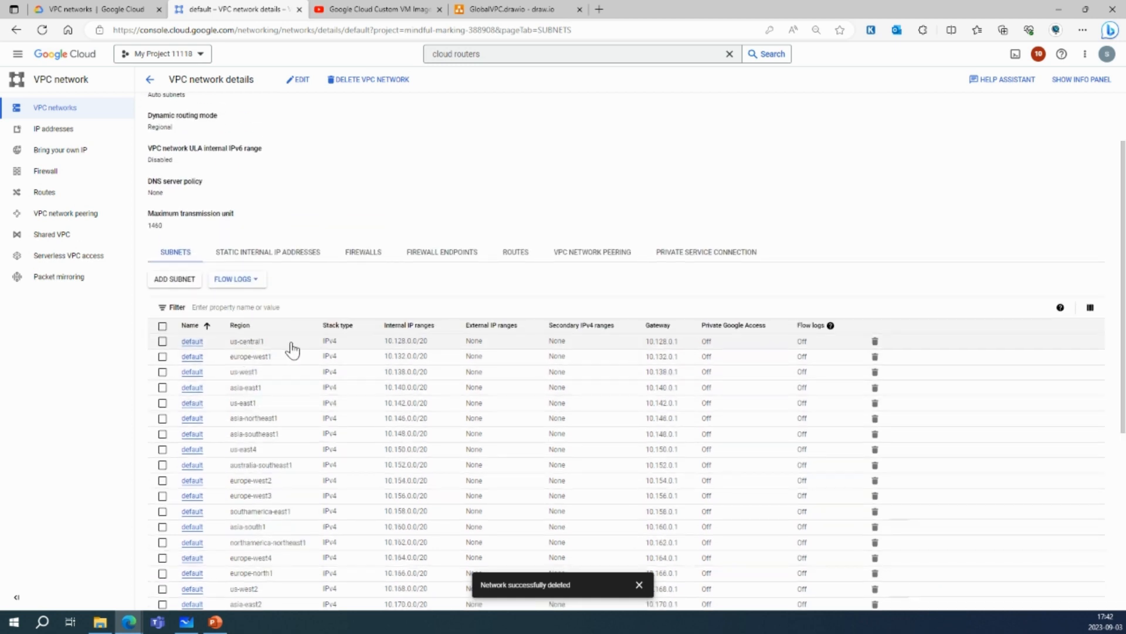
scroll(295, 350, "down", 3)
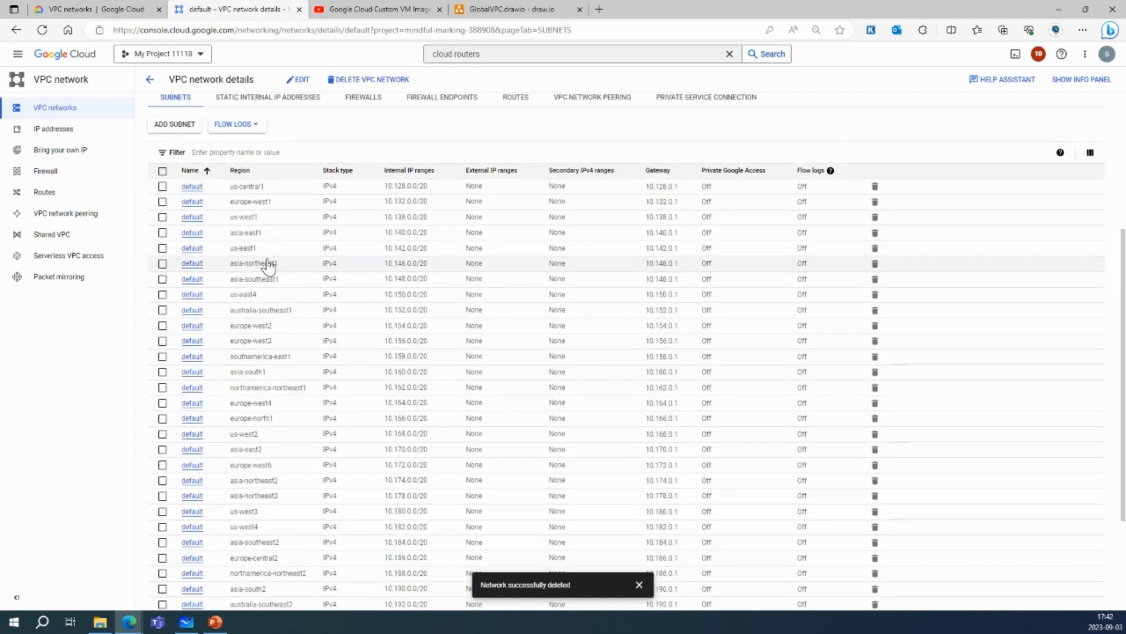
scroll(277, 277, "up", 1)
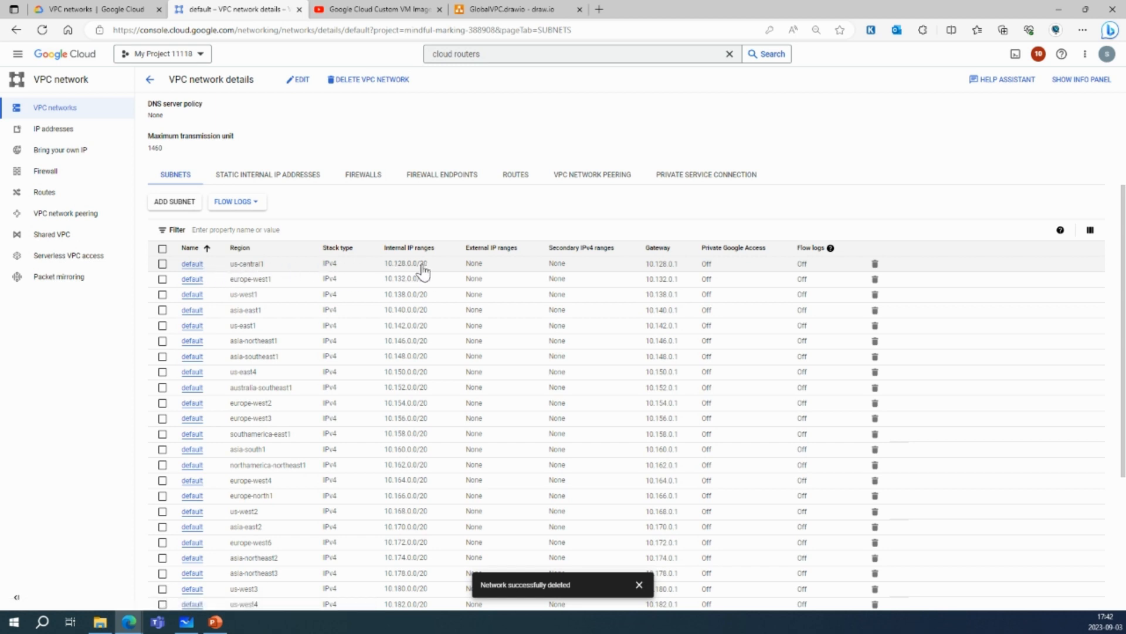
Step: Inspect the internal IP range of the us-central1 subnet and review the rest of the subnet list
left_click_drag(426, 264, 385, 270)
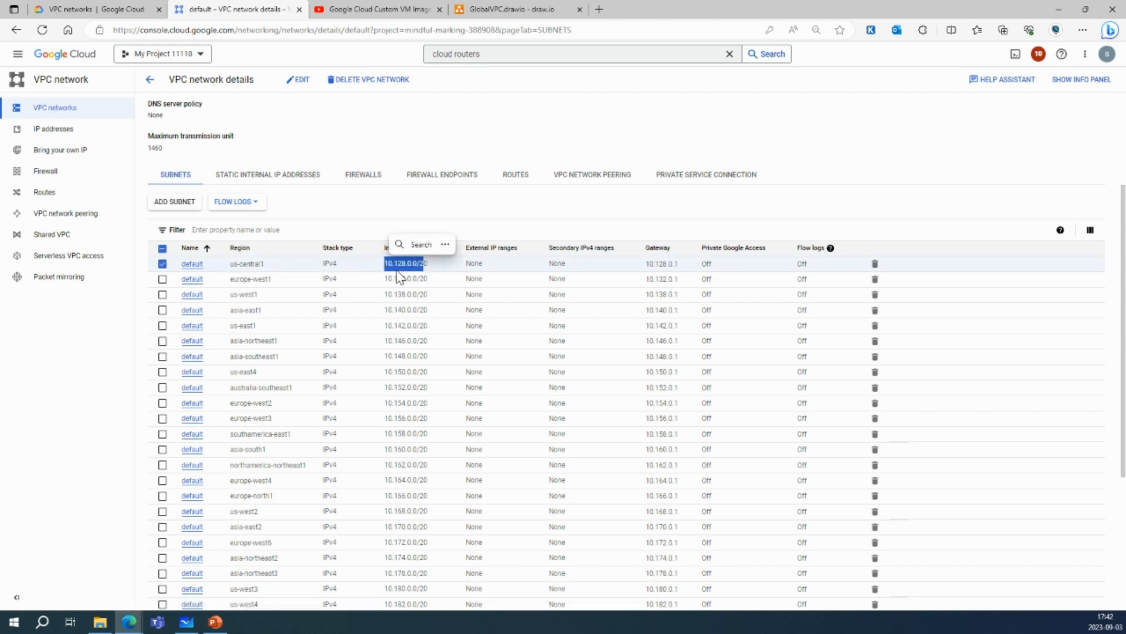
left_click(437, 276)
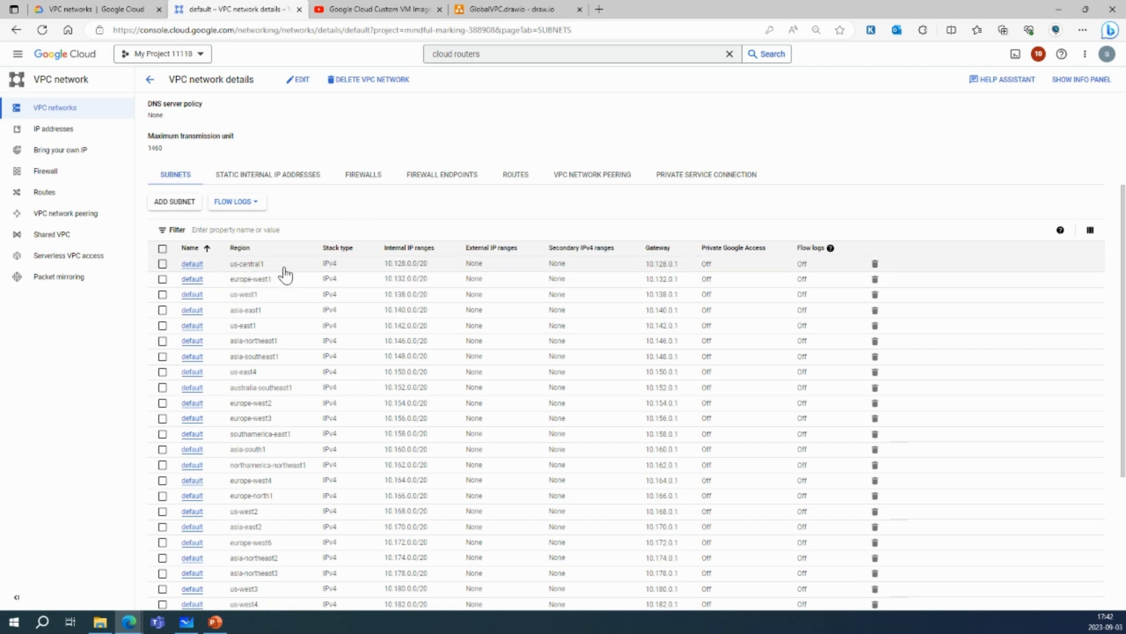
scroll(268, 404, "down", 5)
scroll(268, 403, "up", 10)
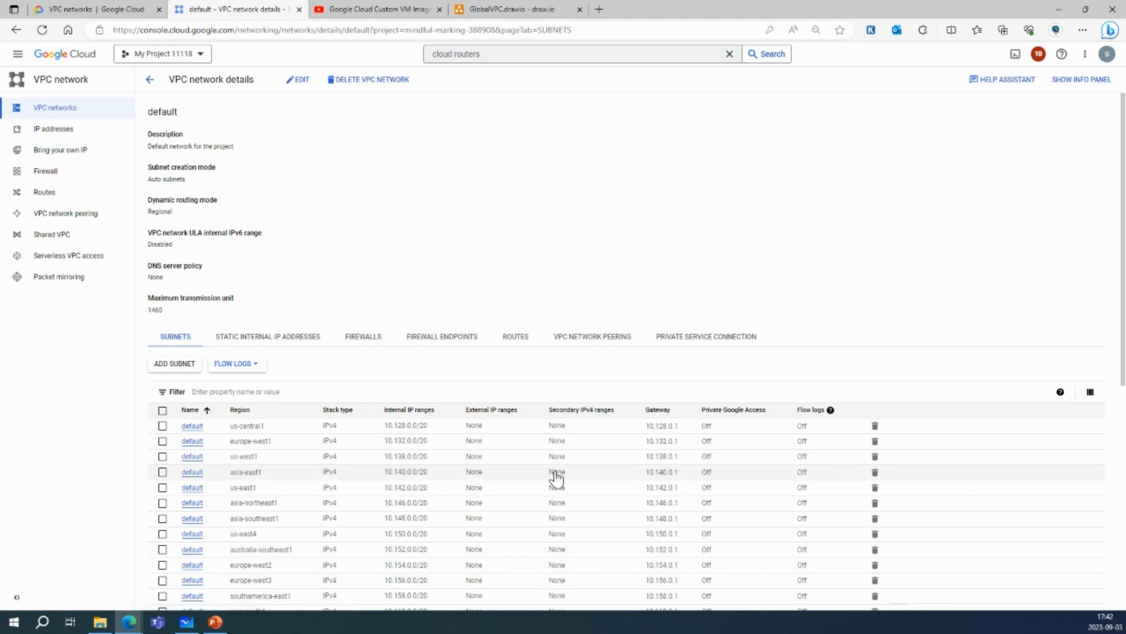
scroll(556, 479, "down", 3)
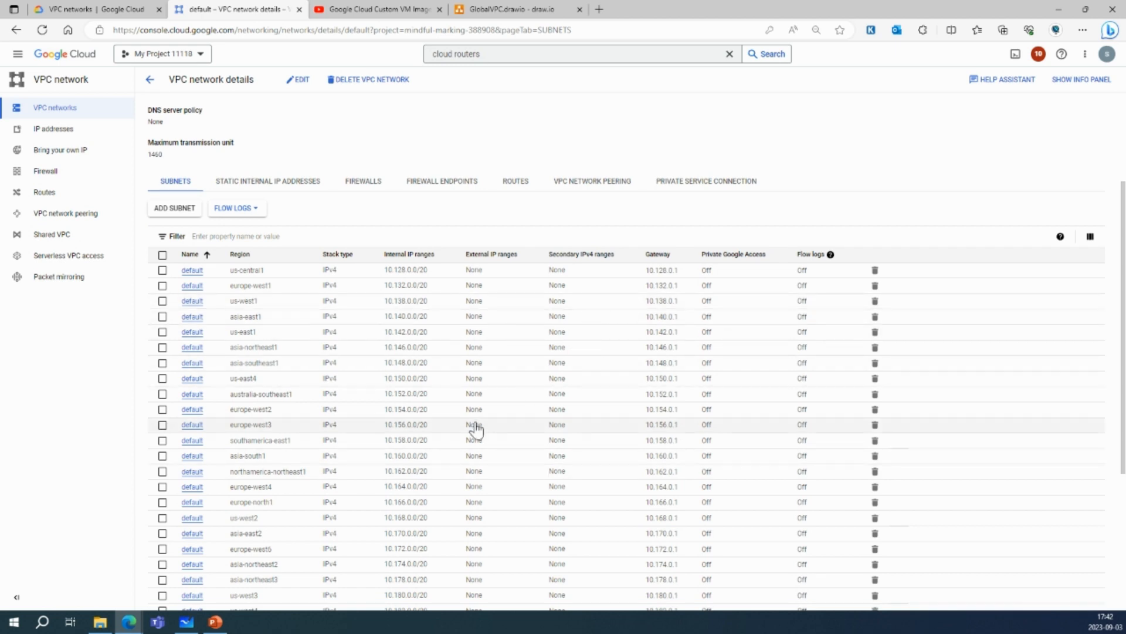
Step: Return to the list of VPC networks and start creating a new VPC network
scroll(477, 430, "up", 3)
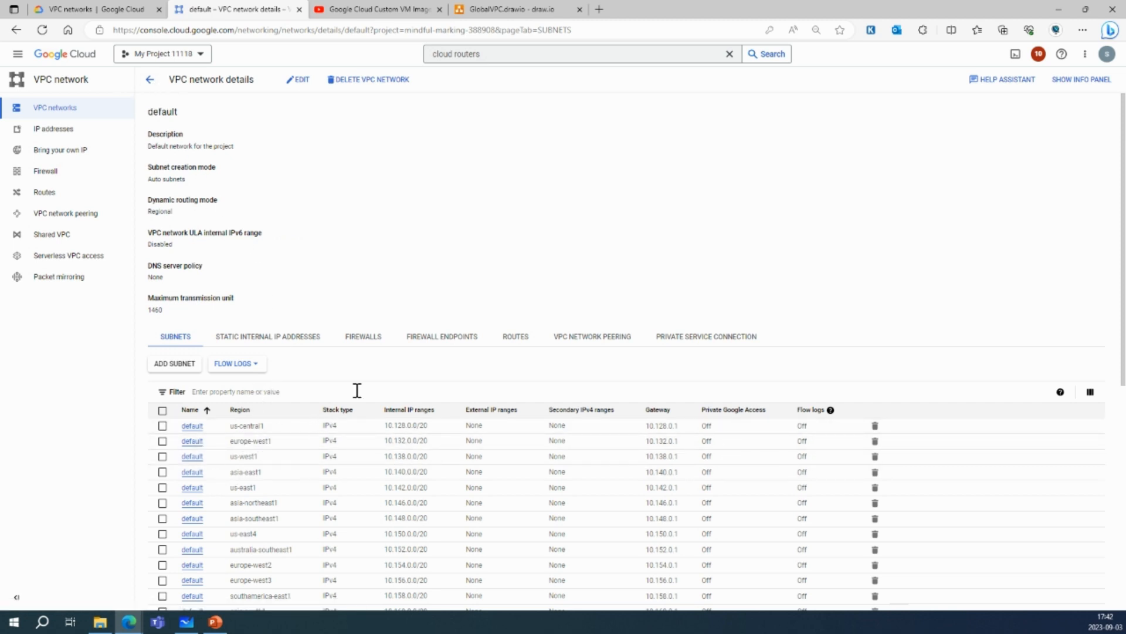
left_click(150, 80)
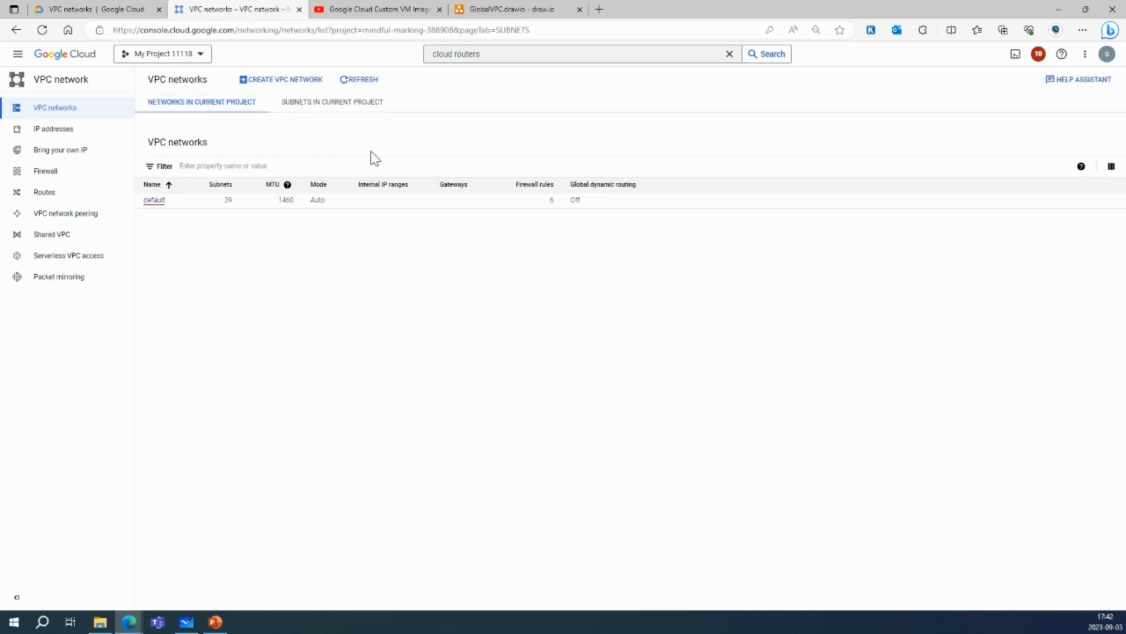
left_click(277, 84)
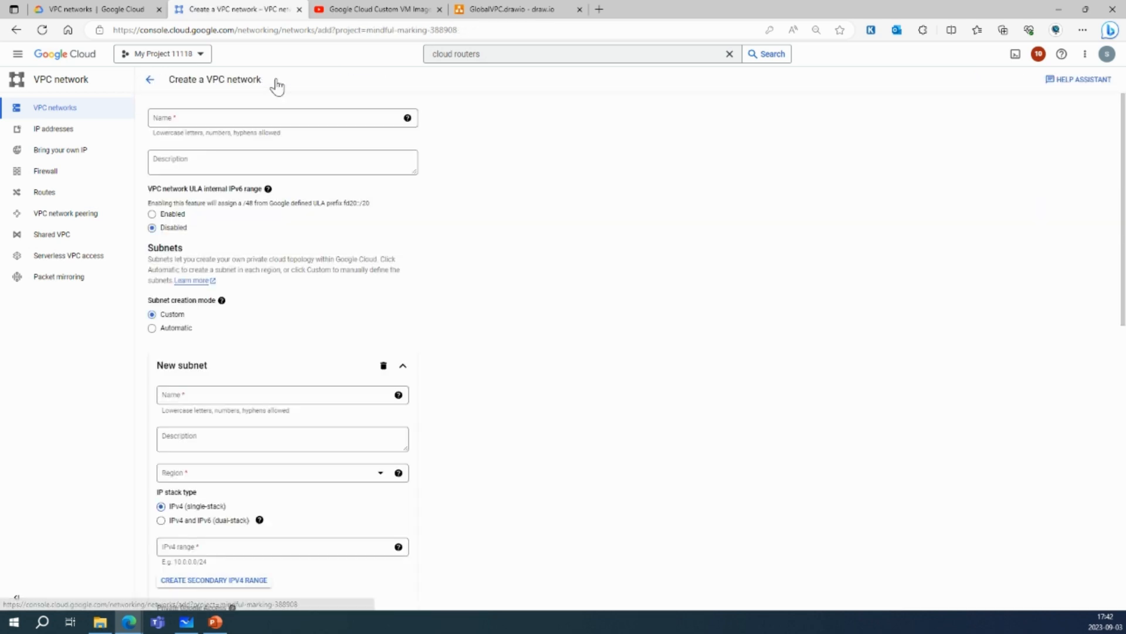
Step: Name the new VPC network vpc2, in lowercase letters
left_click(181, 116)
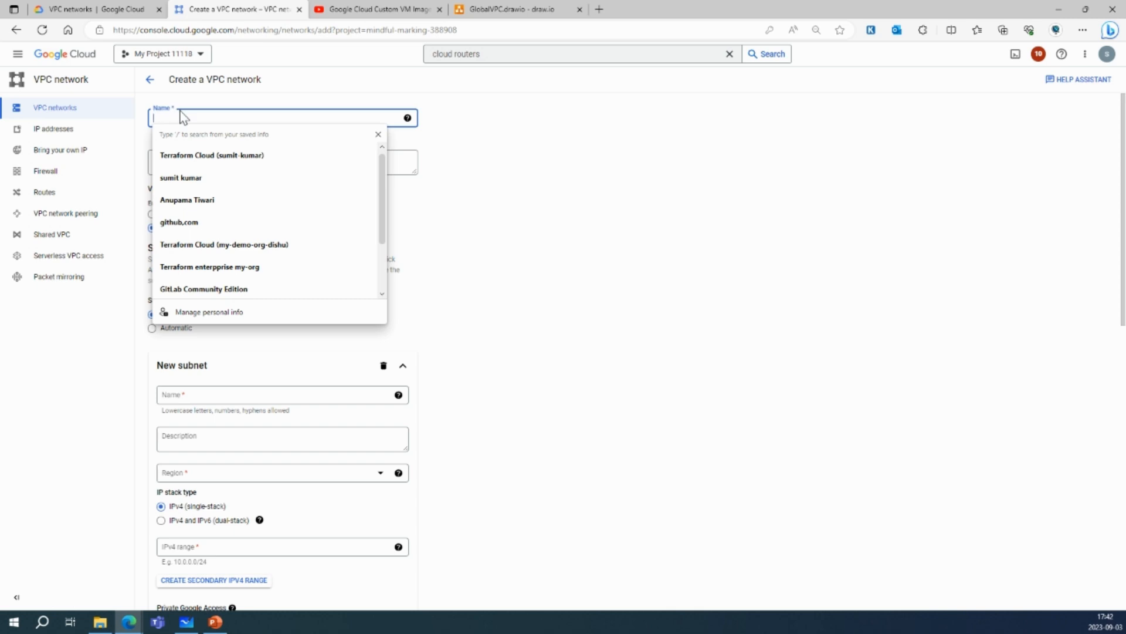
type("VPC1")
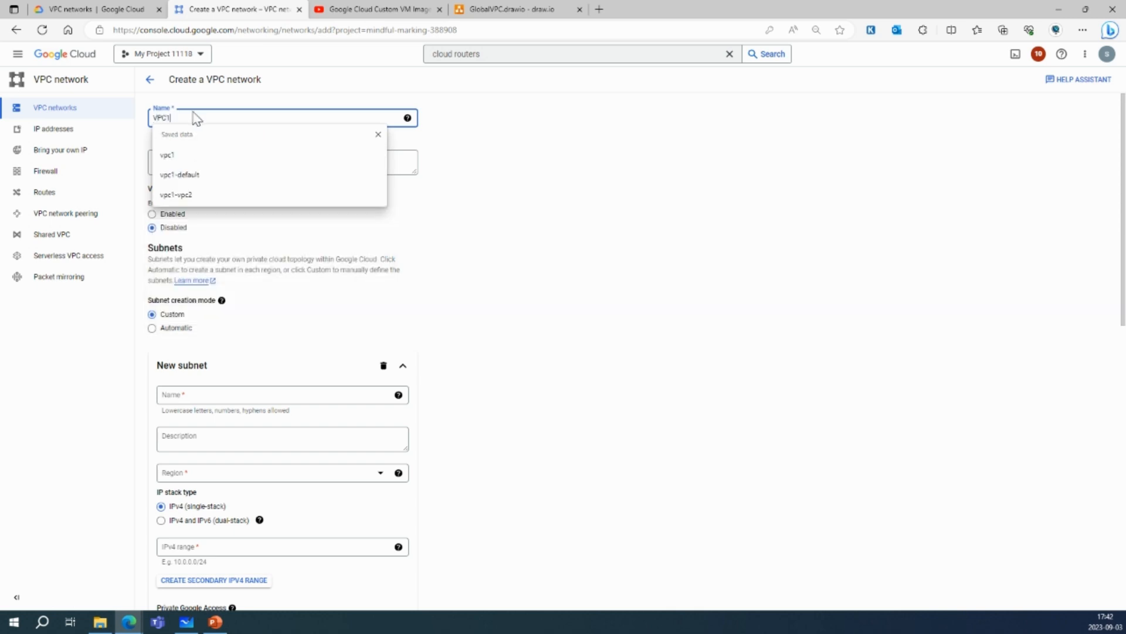
left_click(600, 213)
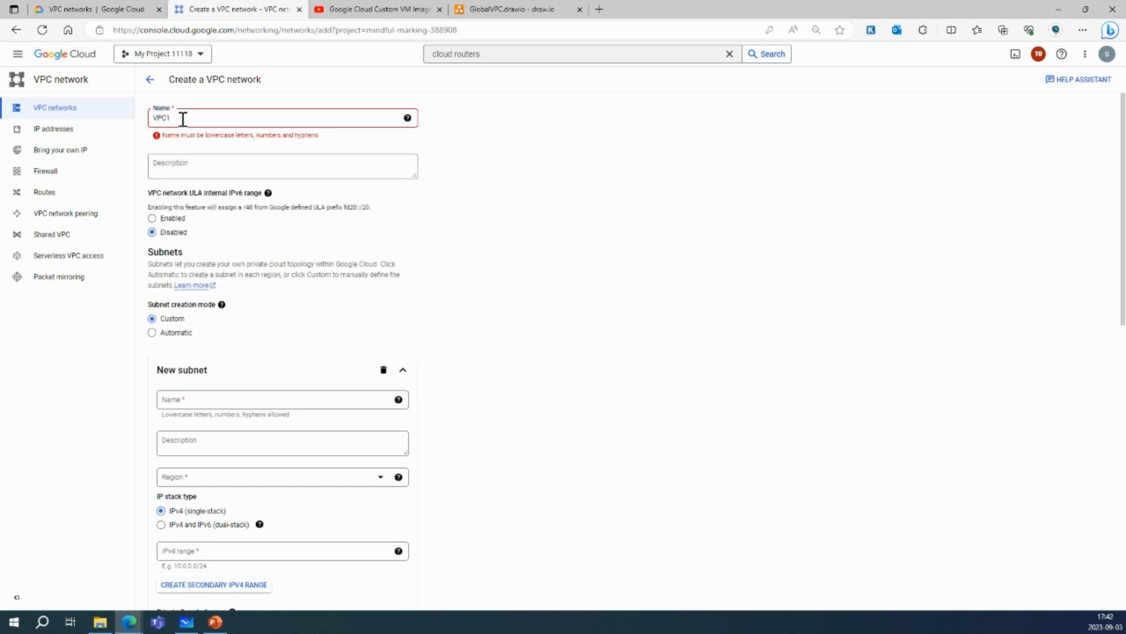
left_click(183, 117)
key("BackSpace")
type("2")
left_click(574, 173)
double_click(179, 117)
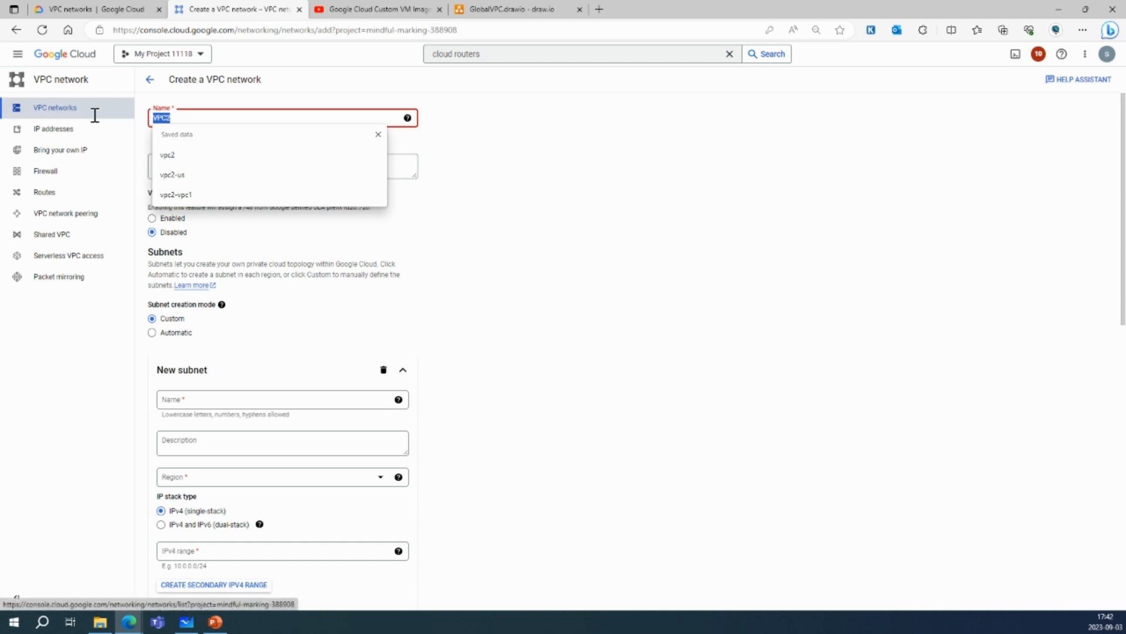
type("v")
left_click(452, 177)
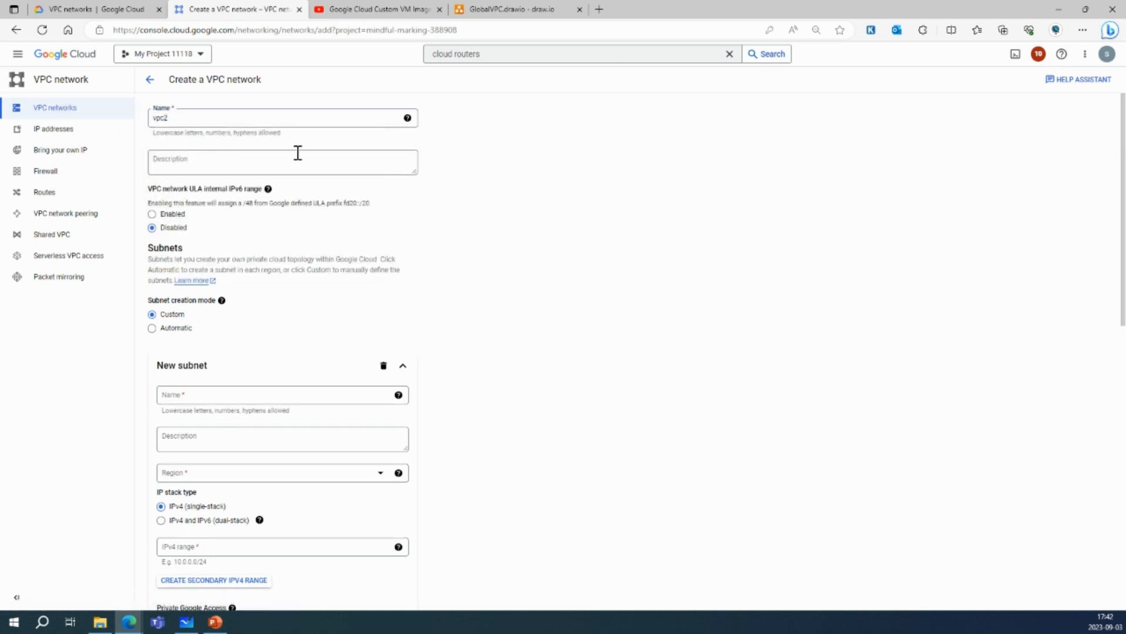
left_click(185, 116)
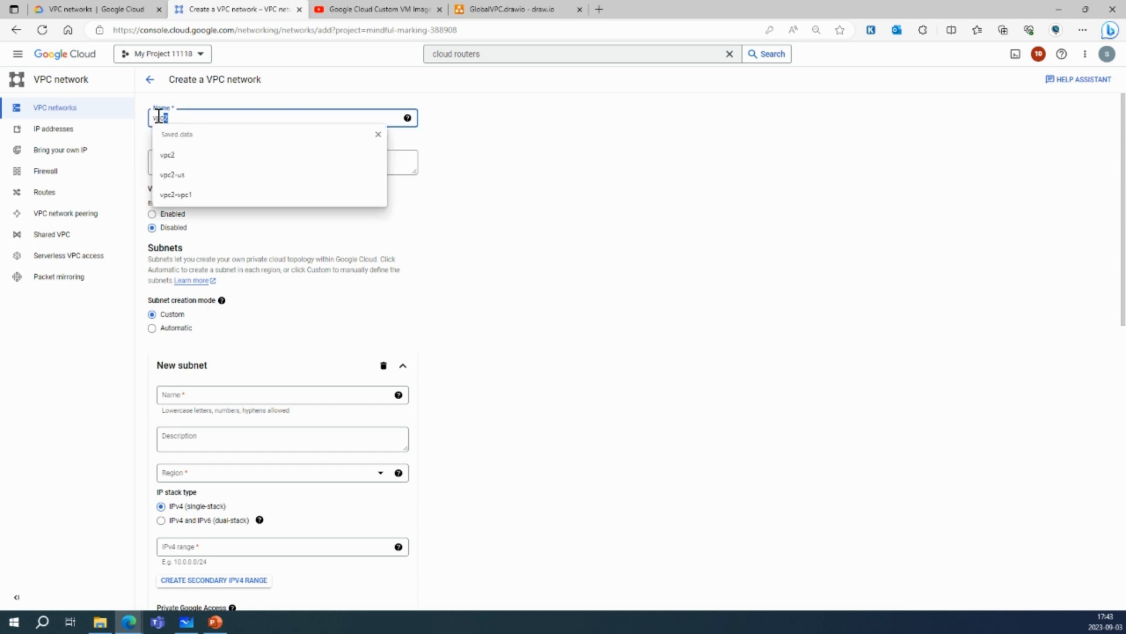
left_click(665, 231)
Step: Enter "custom VPC" as the description of the new network
left_click(179, 166)
type("cu")
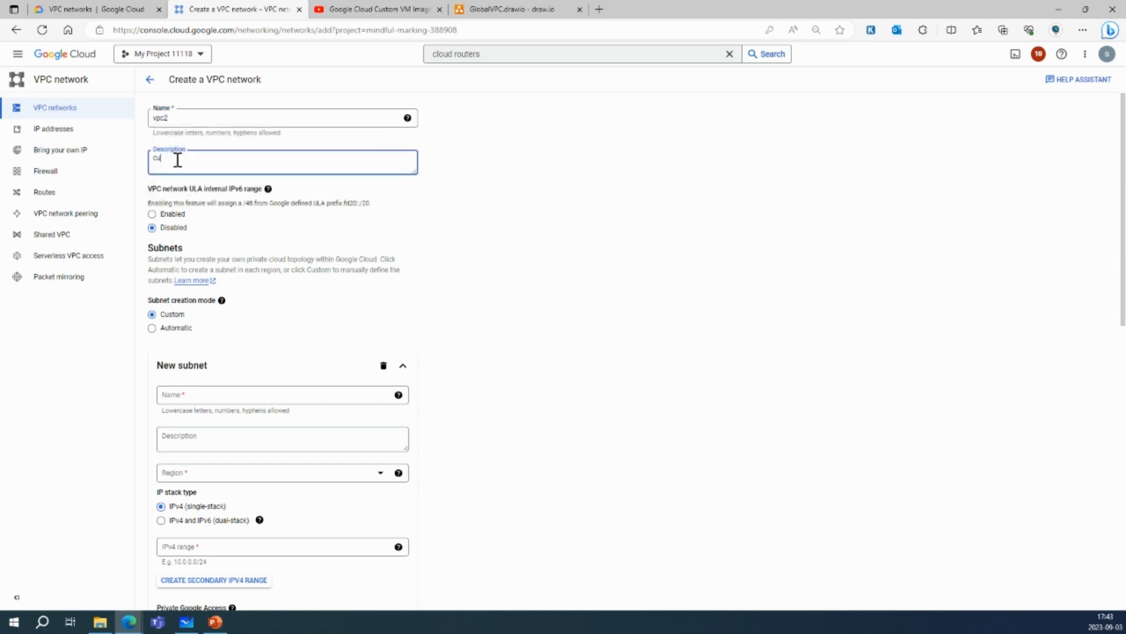
type("stom VPC")
left_click(446, 306)
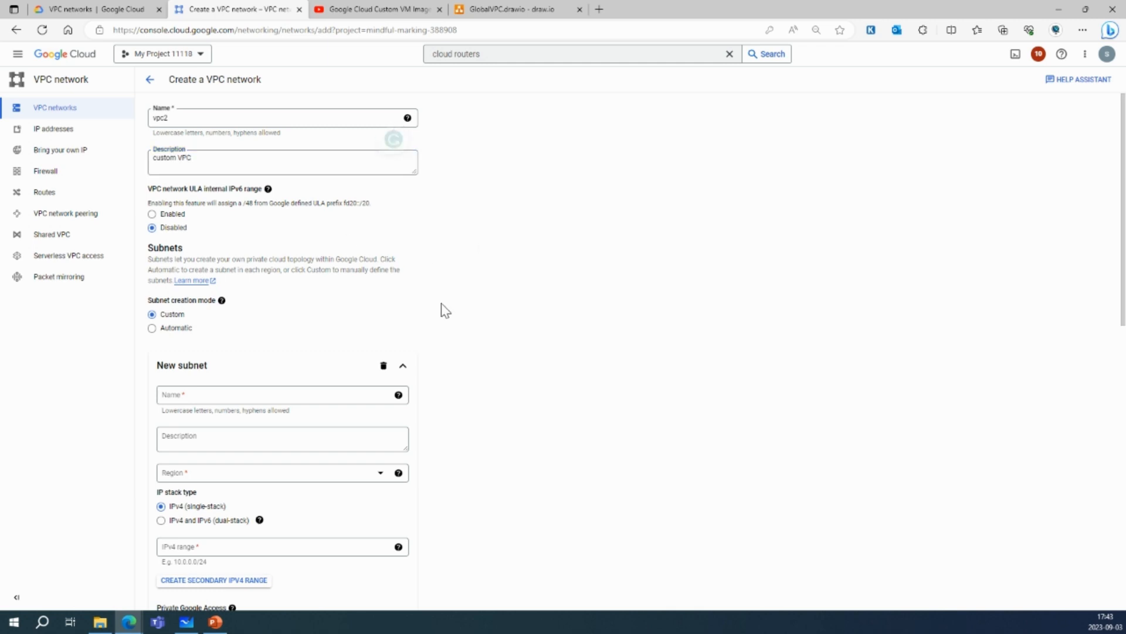
Step: Switch the subnet creation mode to Automatic to review the IP ranges assigned per region, and set it back to Custom
scroll(276, 229, "down", 1)
scroll(276, 233, "down", 1)
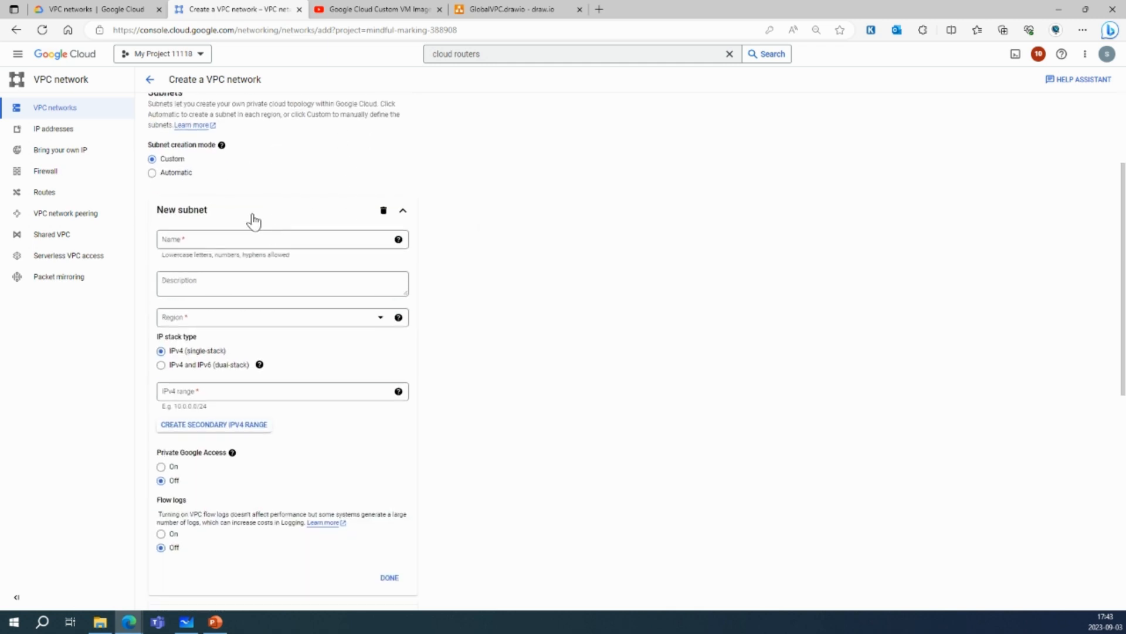
left_click(152, 175)
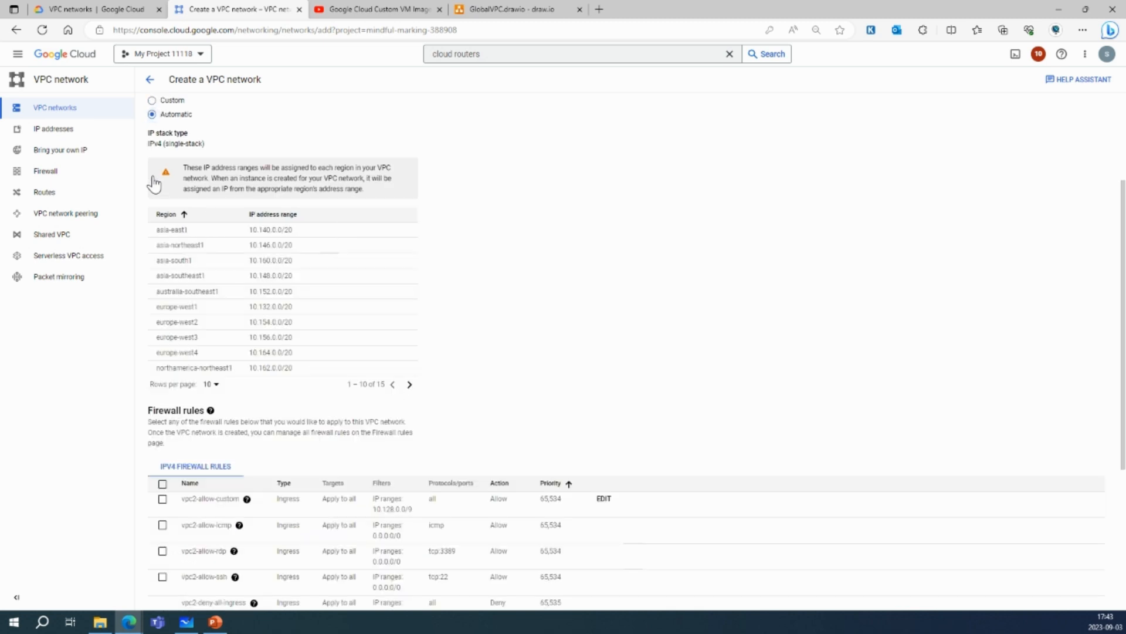
scroll(209, 293, "up", 1)
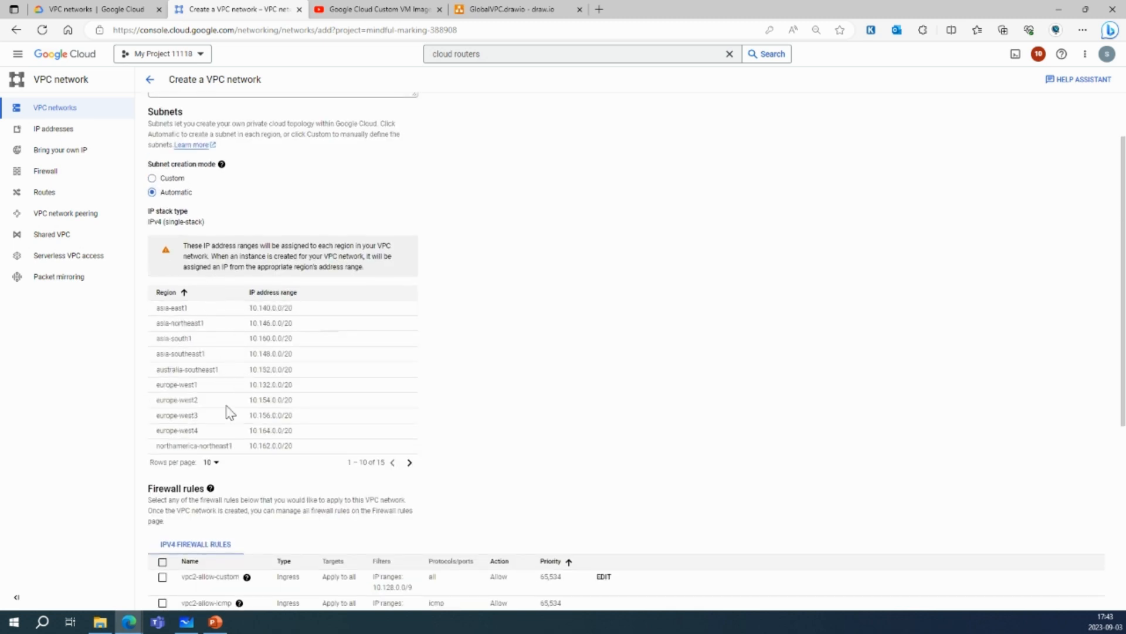
scroll(302, 377, "up", 1)
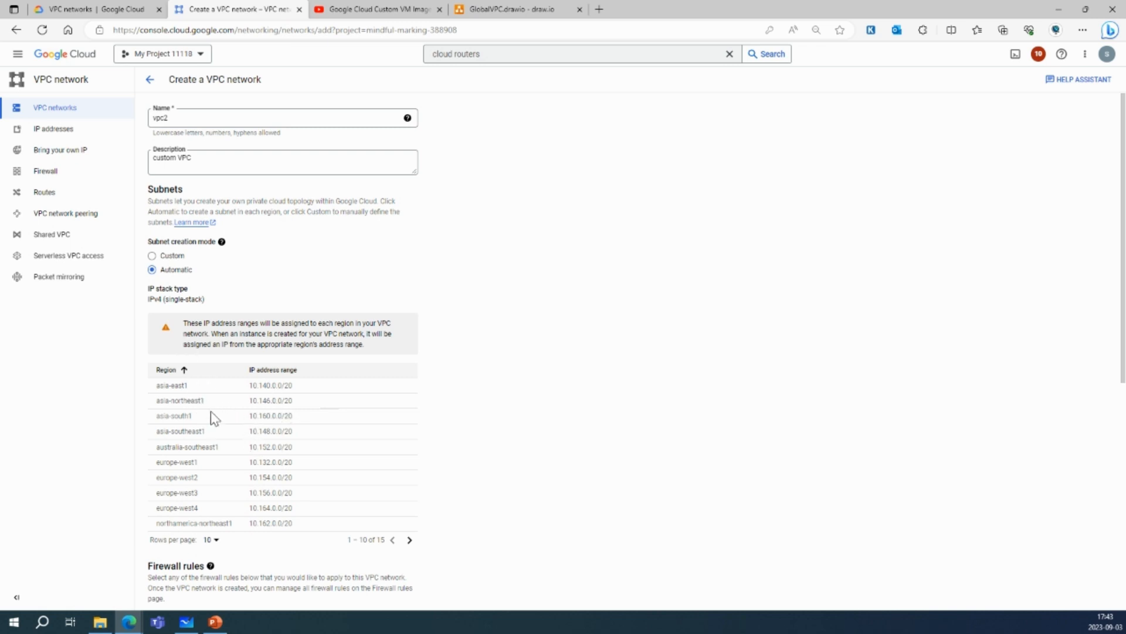
left_click(153, 256)
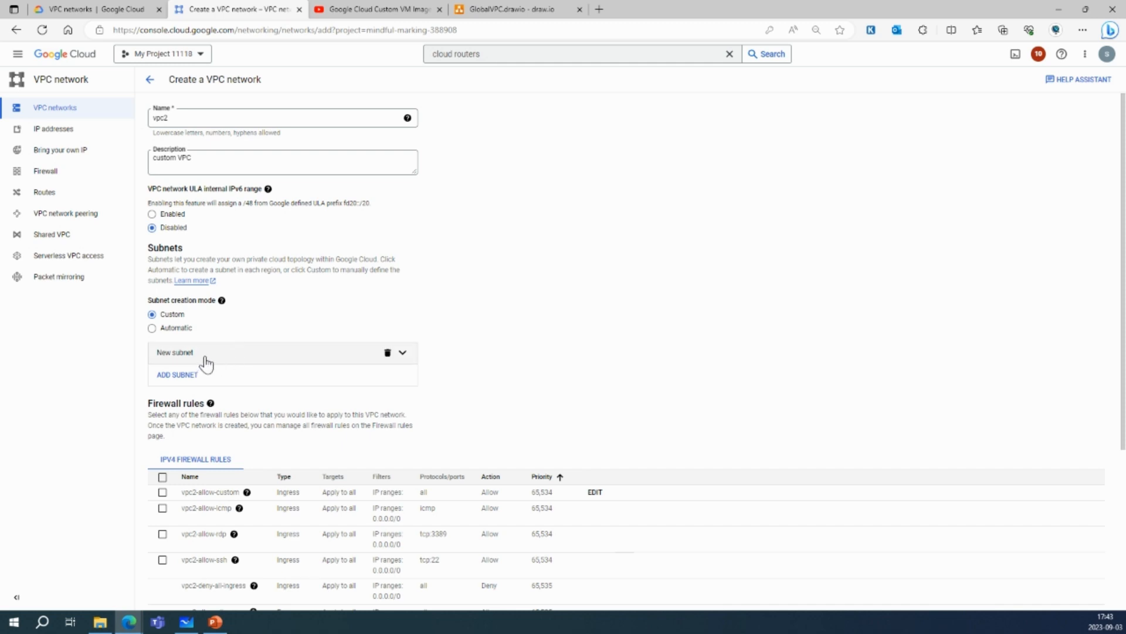
Step: Add another subnet to the network and name it subnet1
left_click(195, 378)
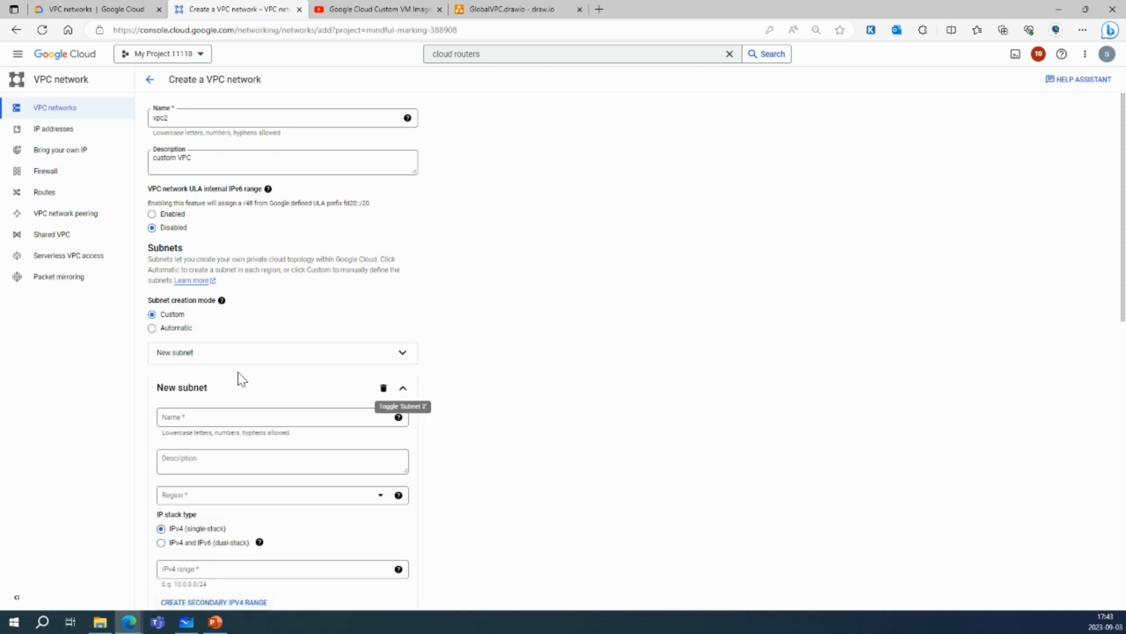
left_click(219, 417)
type("subnet1")
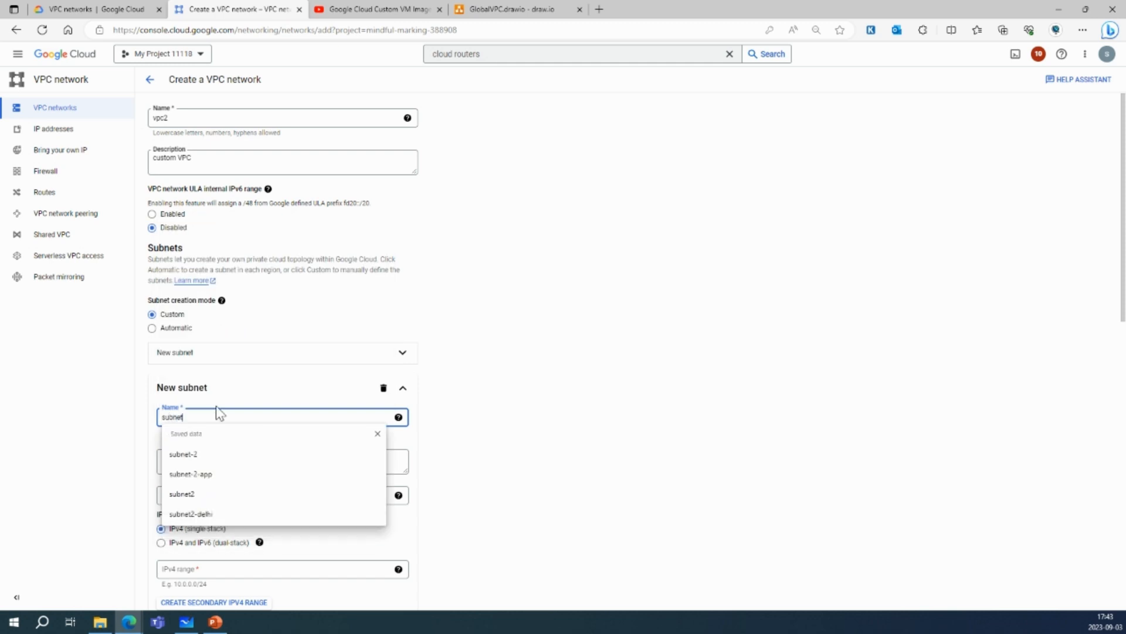
left_click(658, 333)
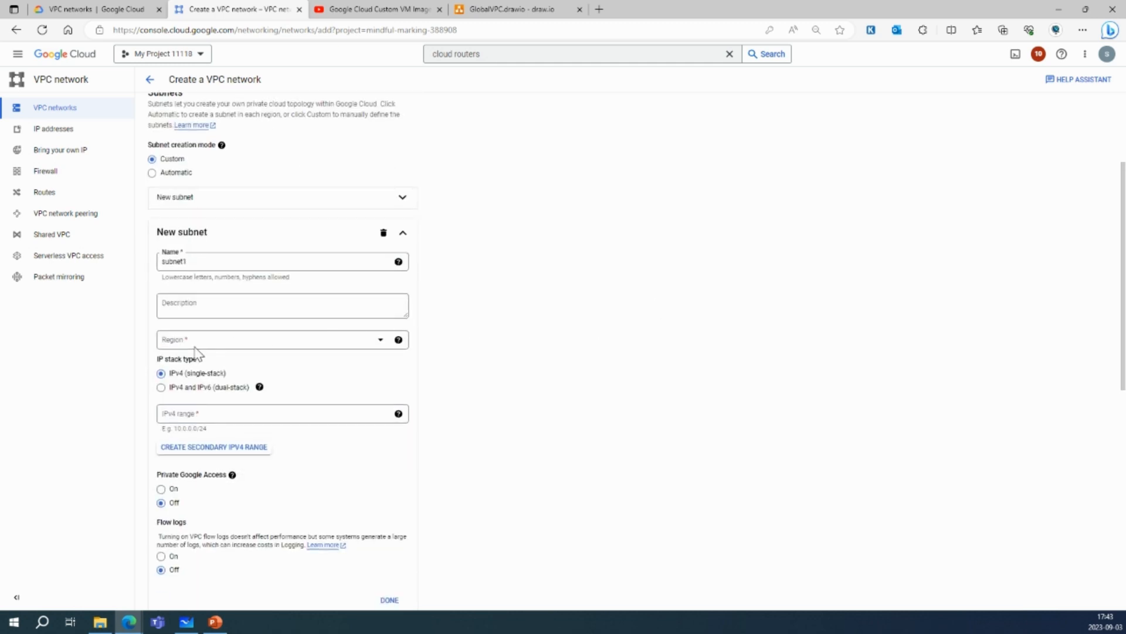
Step: Look through the available regions and assign subnet1 to us-west1
left_click(194, 345)
scroll(251, 387, "down", 5)
scroll(250, 387, "down", 5)
scroll(250, 387, "up", 8)
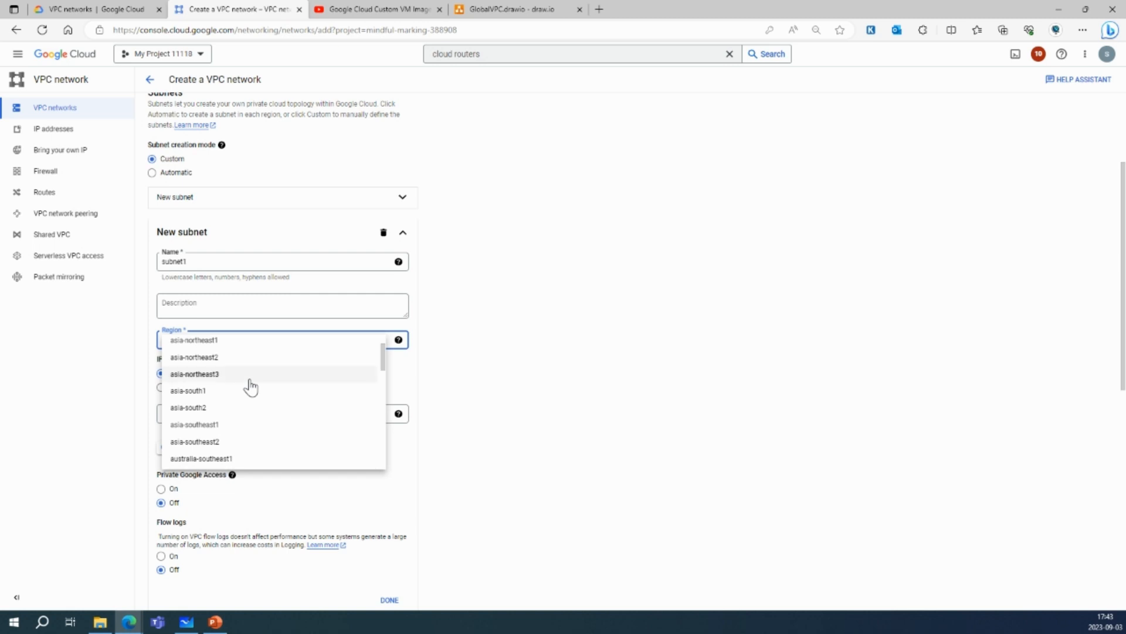
scroll(250, 387, "down", 15)
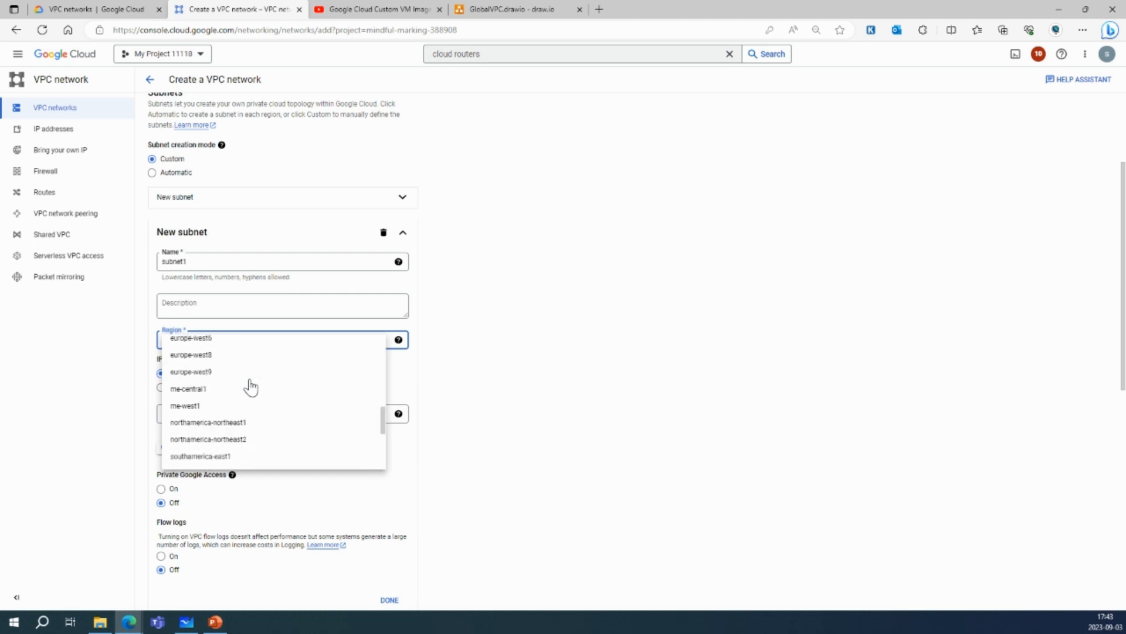
scroll(250, 388, "down", 3)
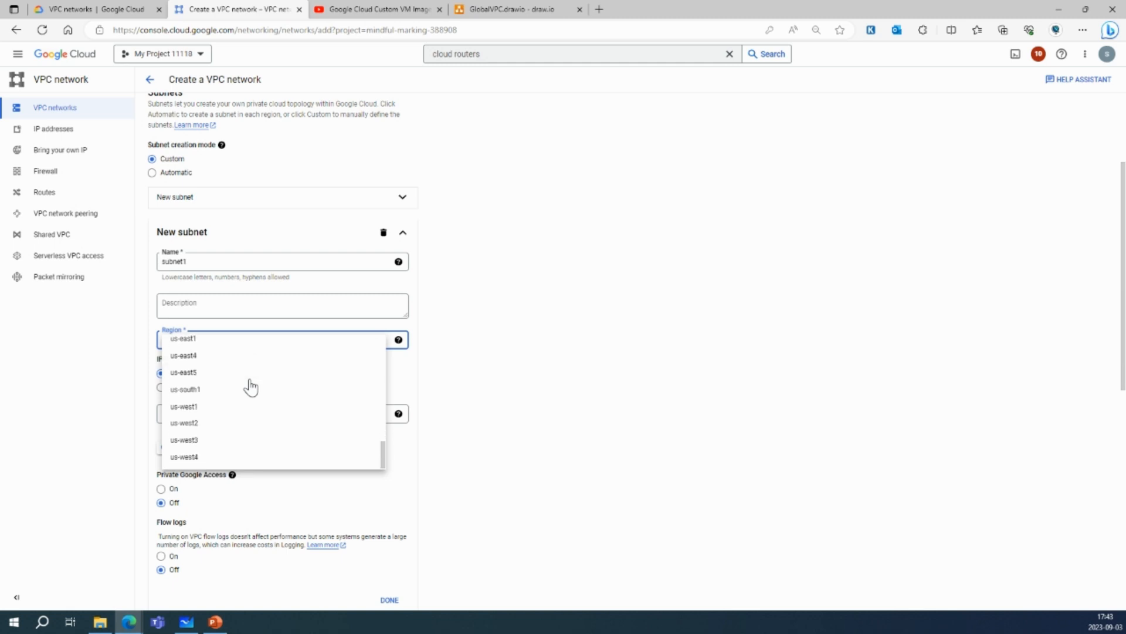
left_click(187, 413)
Step: Set the IPv4 range of subnet1 to 10.255.188.0/24
scroll(262, 385, "down", 3)
left_click(177, 258)
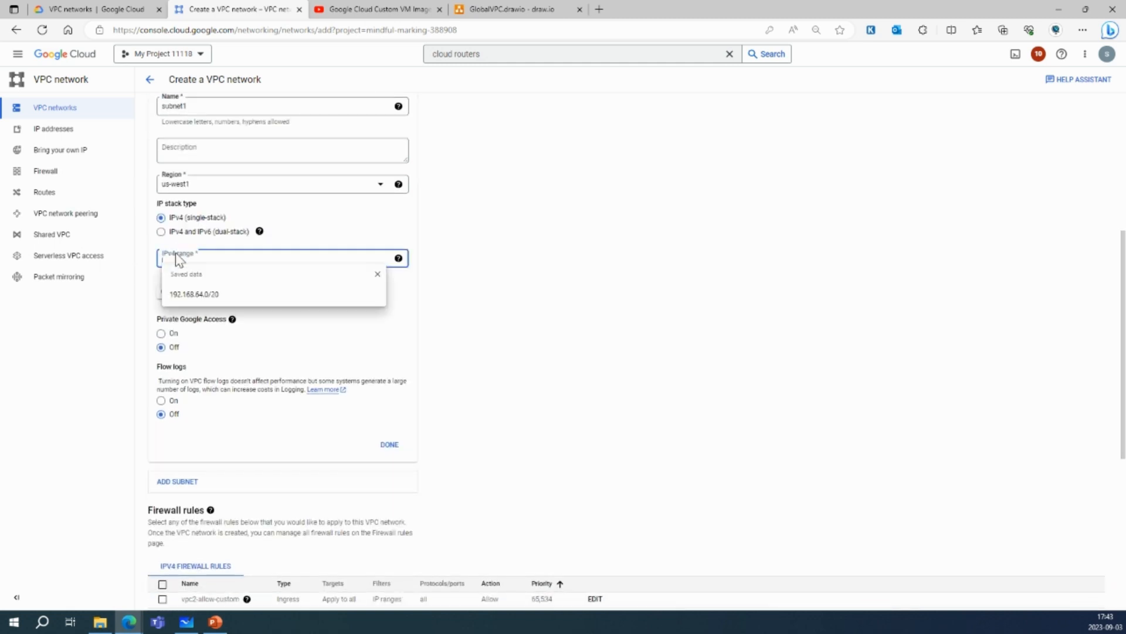
left_click(199, 296)
left_click_drag(226, 262, 133, 254)
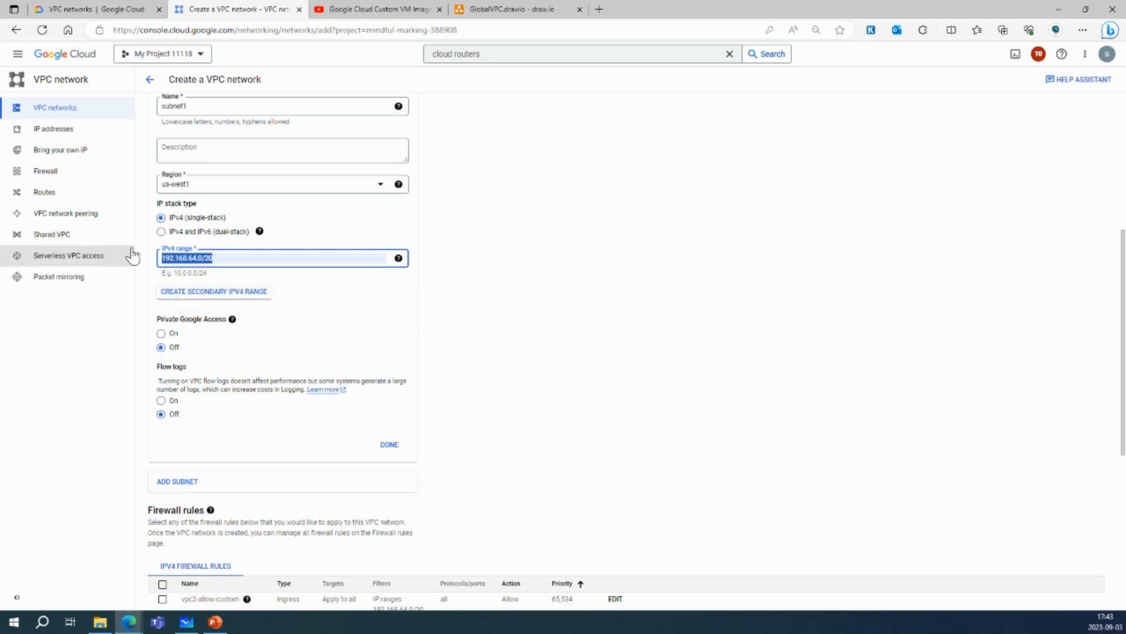
type("10.2")
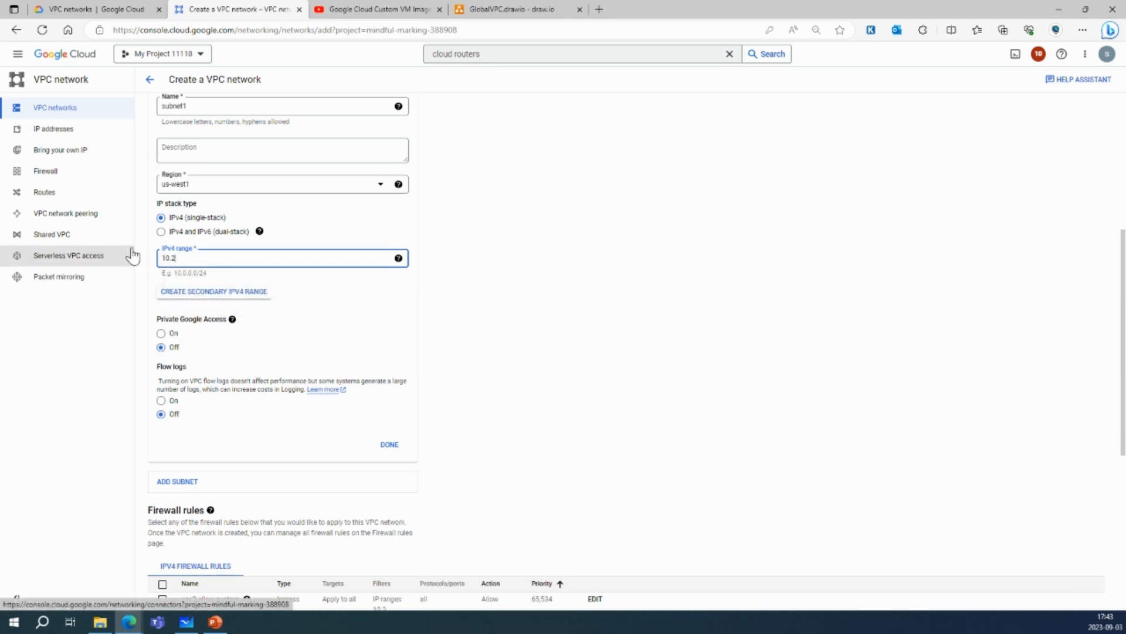
type("55.188.0/2")
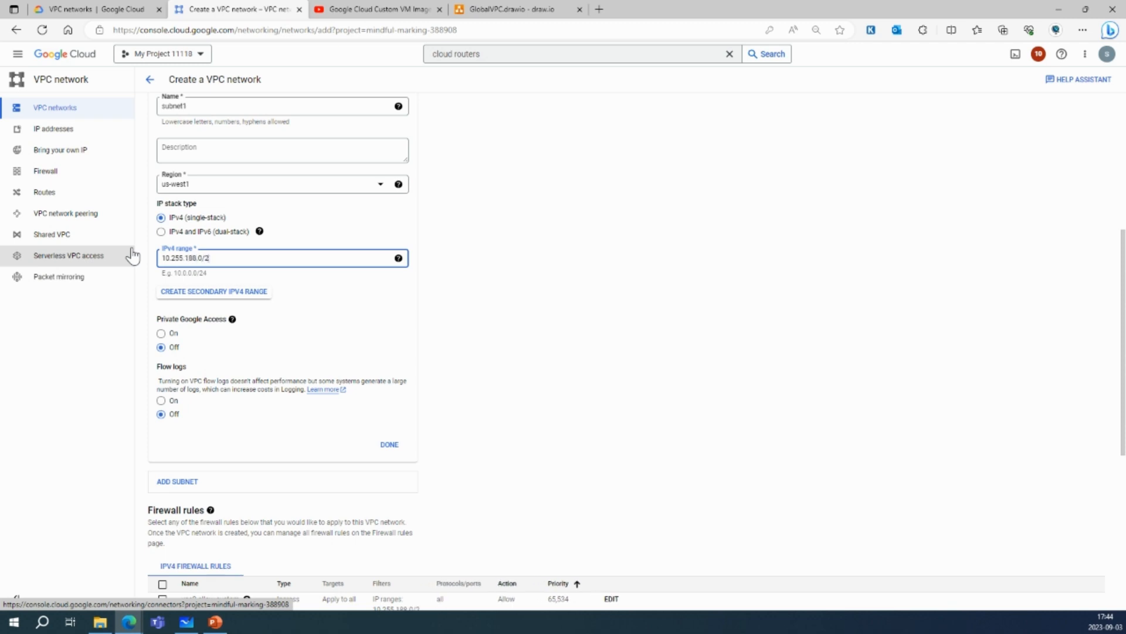
type("4")
left_click(703, 407)
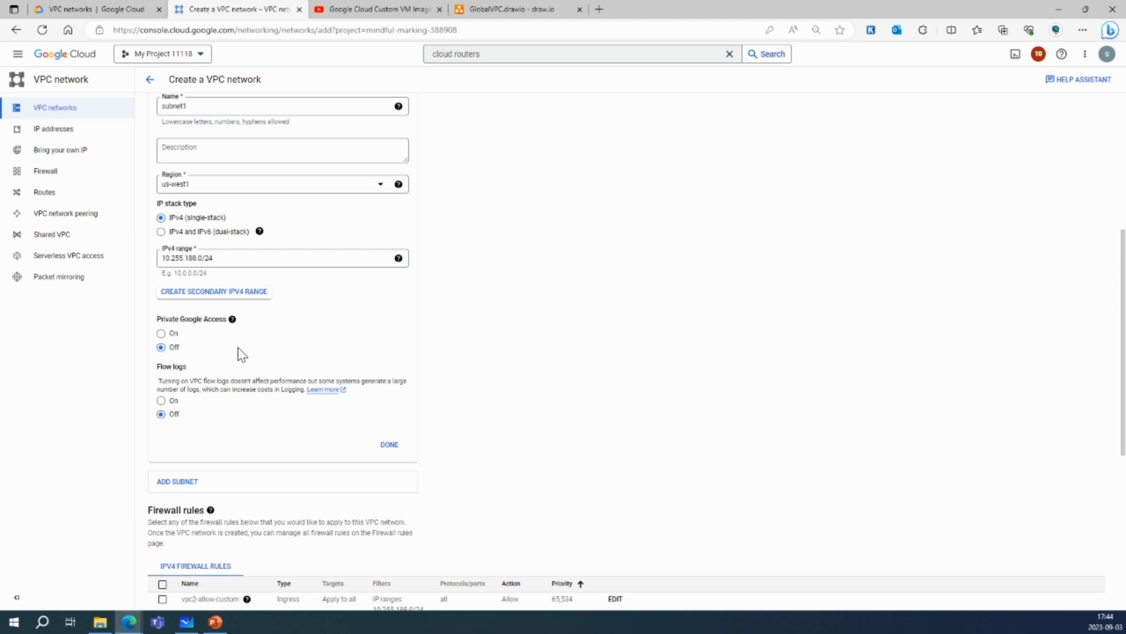
Step: Keep Private Google Access off for subnet1, review its settings and finish the subnet definition
left_click(167, 347)
scroll(182, 440, "down", 1)
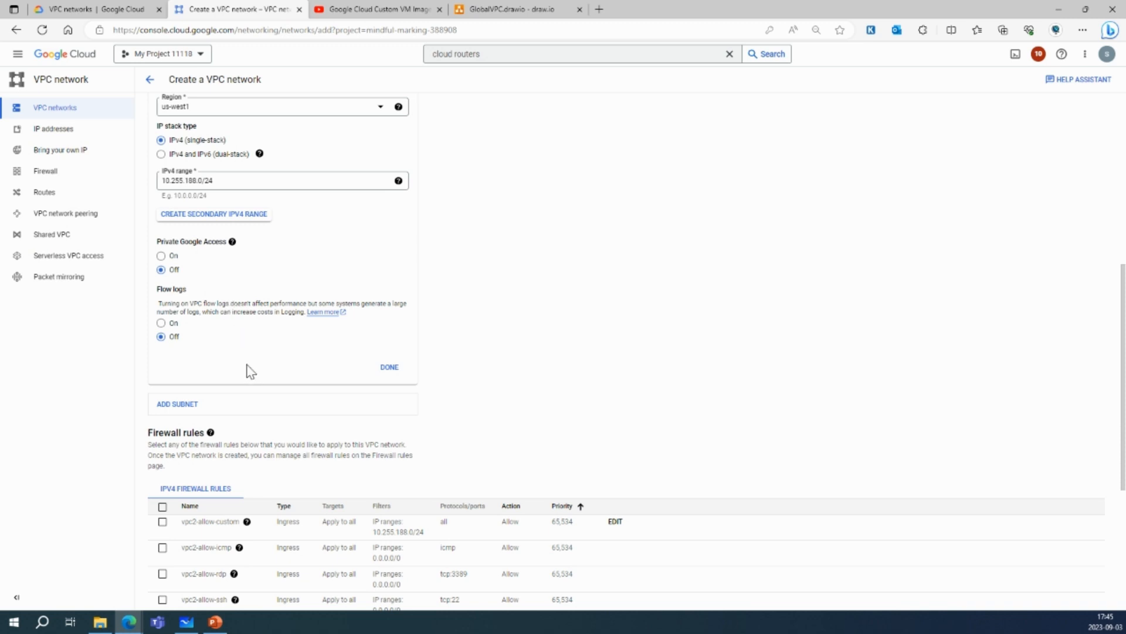
scroll(250, 368, "up", 2)
scroll(250, 369, "up", 2)
scroll(252, 370, "down", 4)
left_click(397, 377)
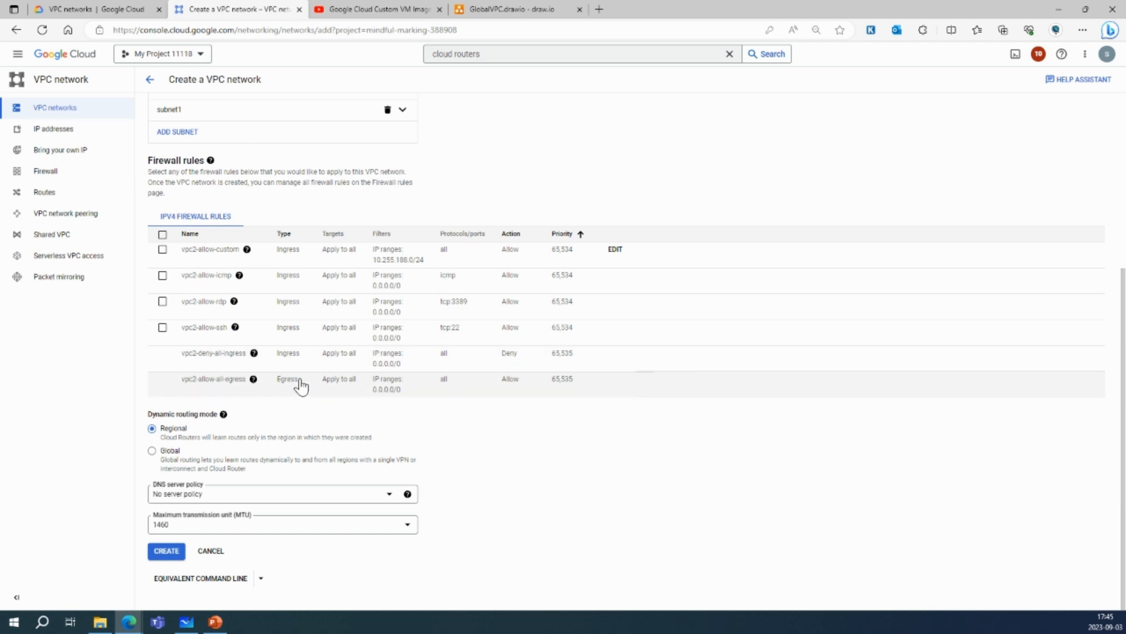
Step: Select the vpc2-allow-custom firewall rule and clear the selection again
scroll(300, 388, "up", 4)
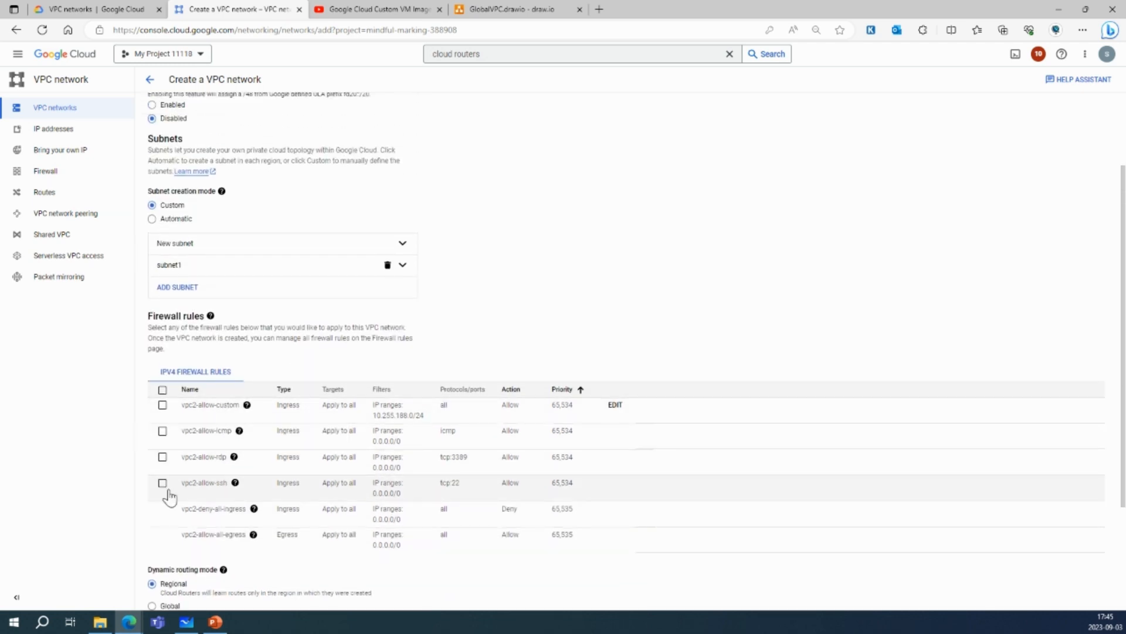
left_click(161, 409)
left_click(161, 406)
Step: Inspect the DNS server policy and maximum transmission unit options, keeping No server policy and an MTU of 1460
scroll(434, 414, "down", 4)
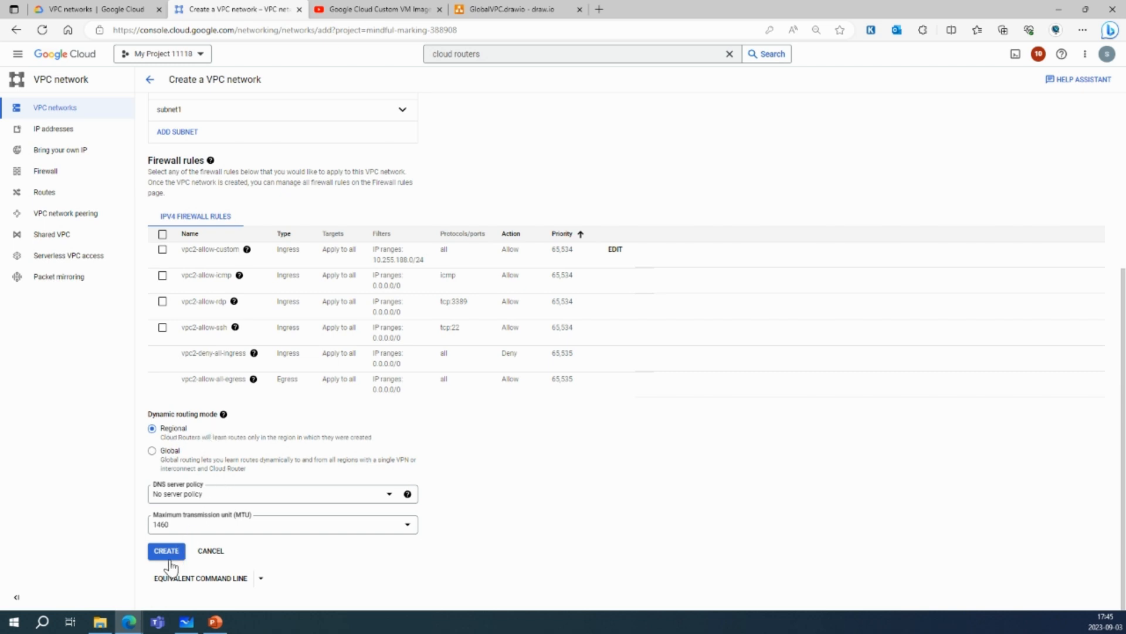
left_click(223, 498)
left_click(498, 556)
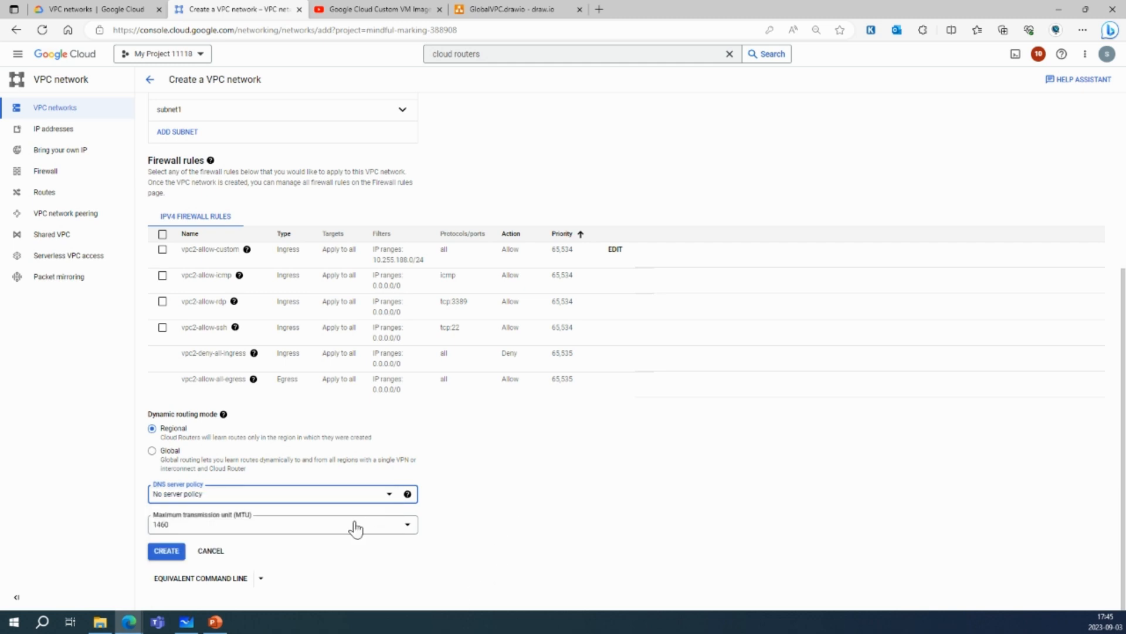
left_click(292, 536)
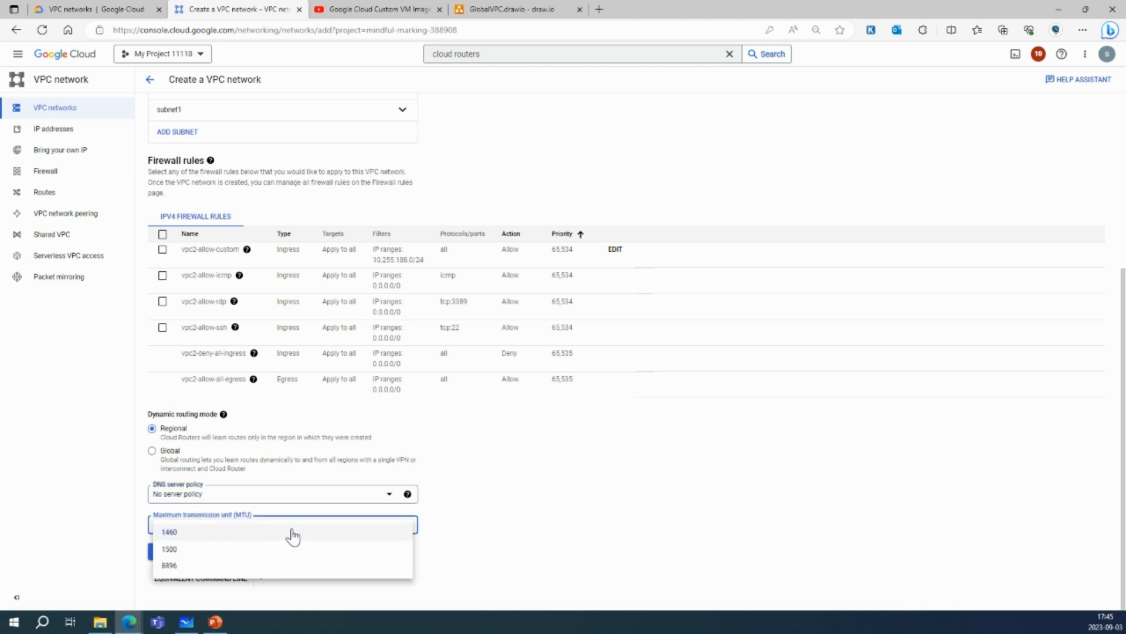
left_click(292, 534)
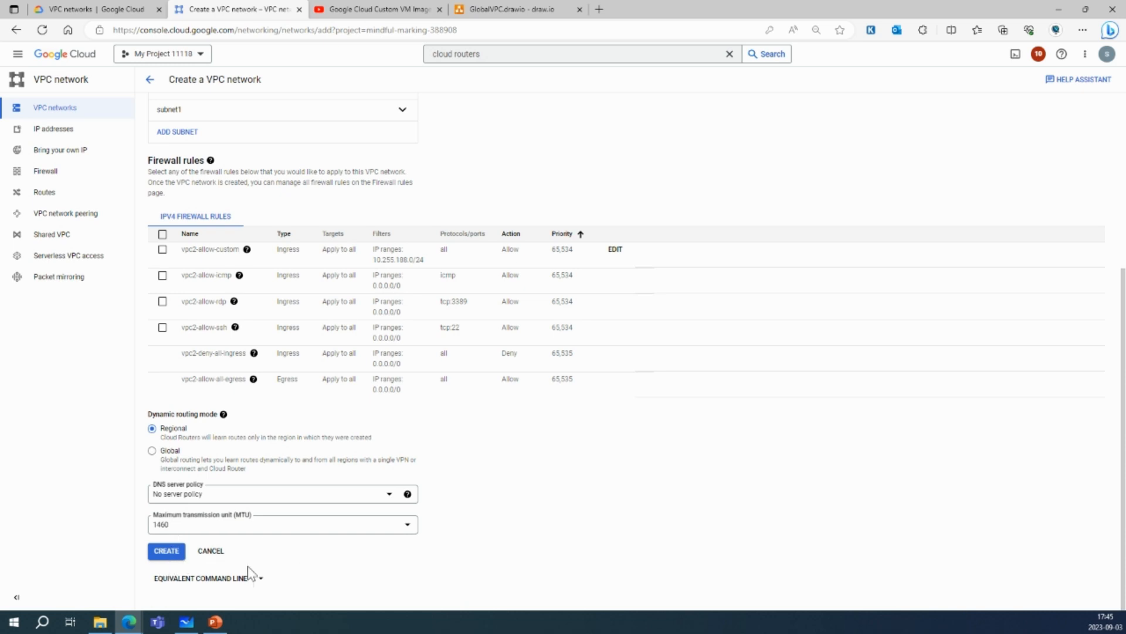
scroll(234, 442, "up", 5)
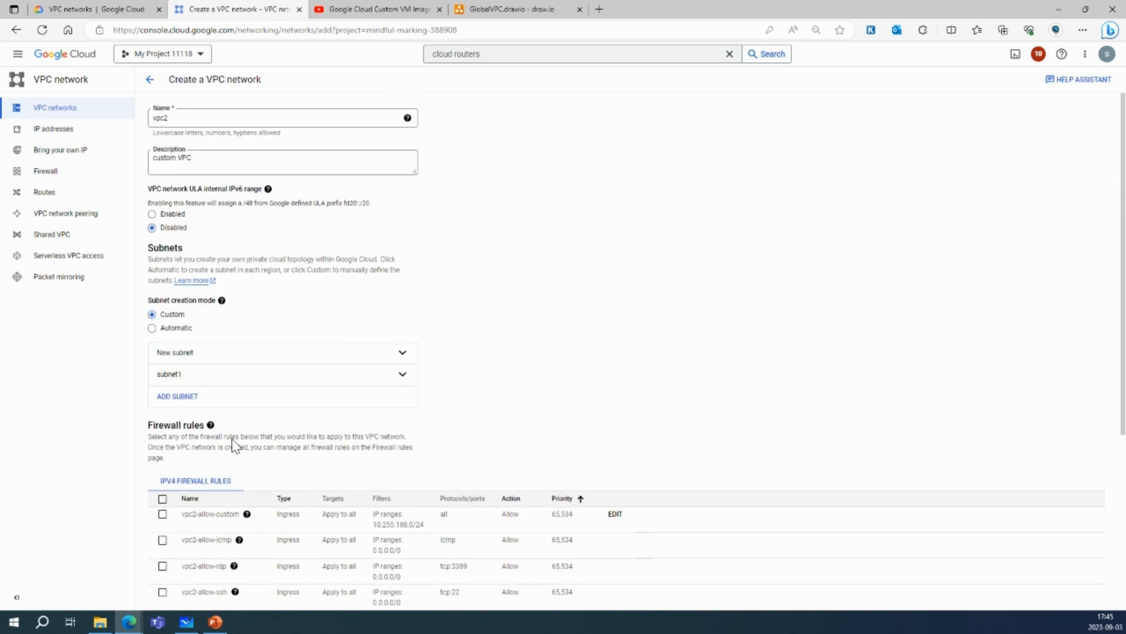
Step: Review the subnet, firewall and dynamic routing settings and try to create the vpc2 network
scroll(231, 261, "down", 3)
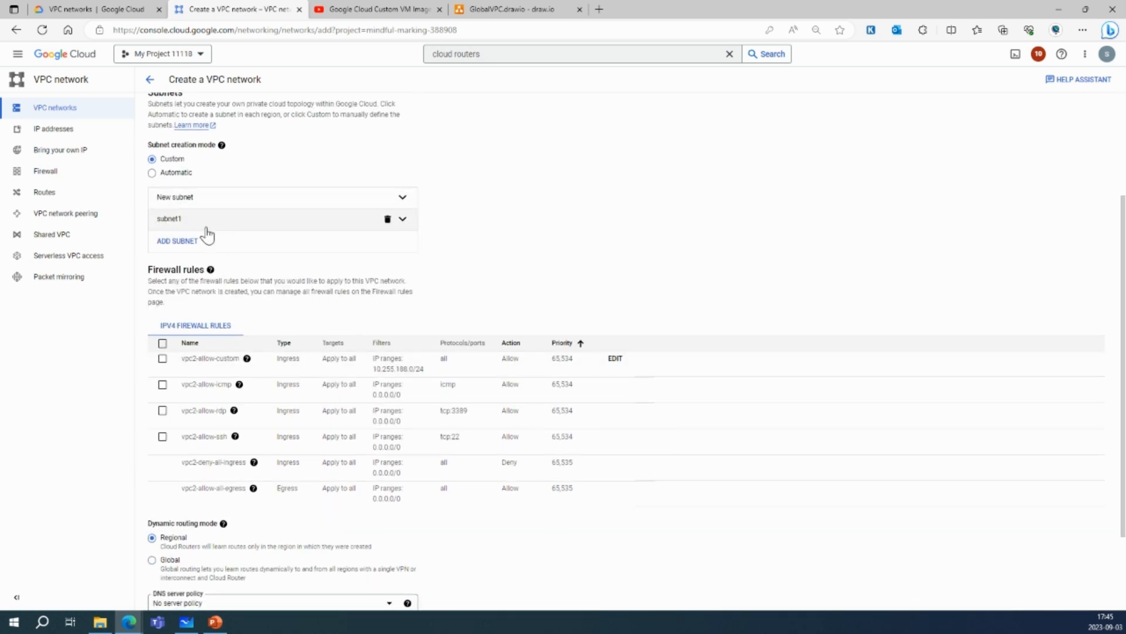
scroll(222, 254, "down", 2)
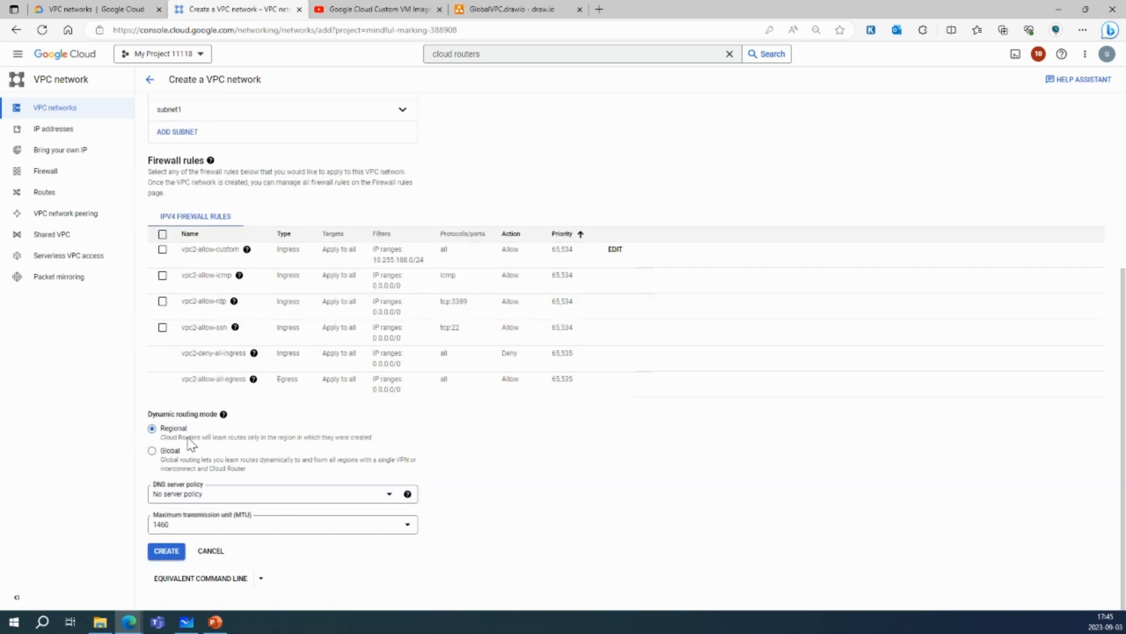
left_click(160, 554)
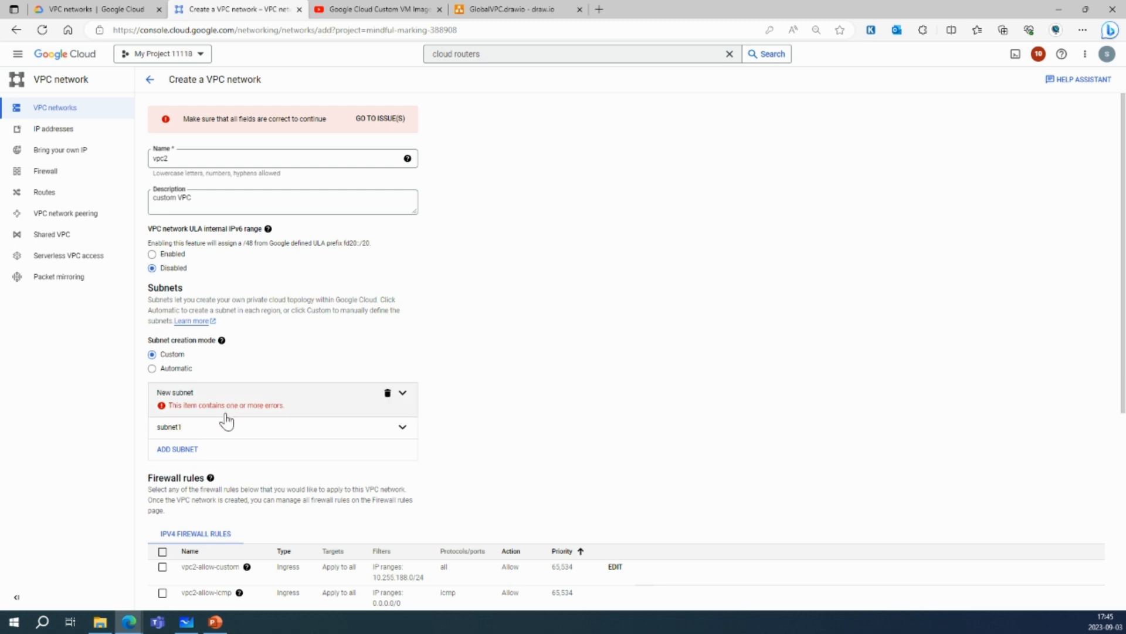
Step: Inspect the unnamed, empty new subnet entry and delete it from the vpc2 definition
left_click(402, 393)
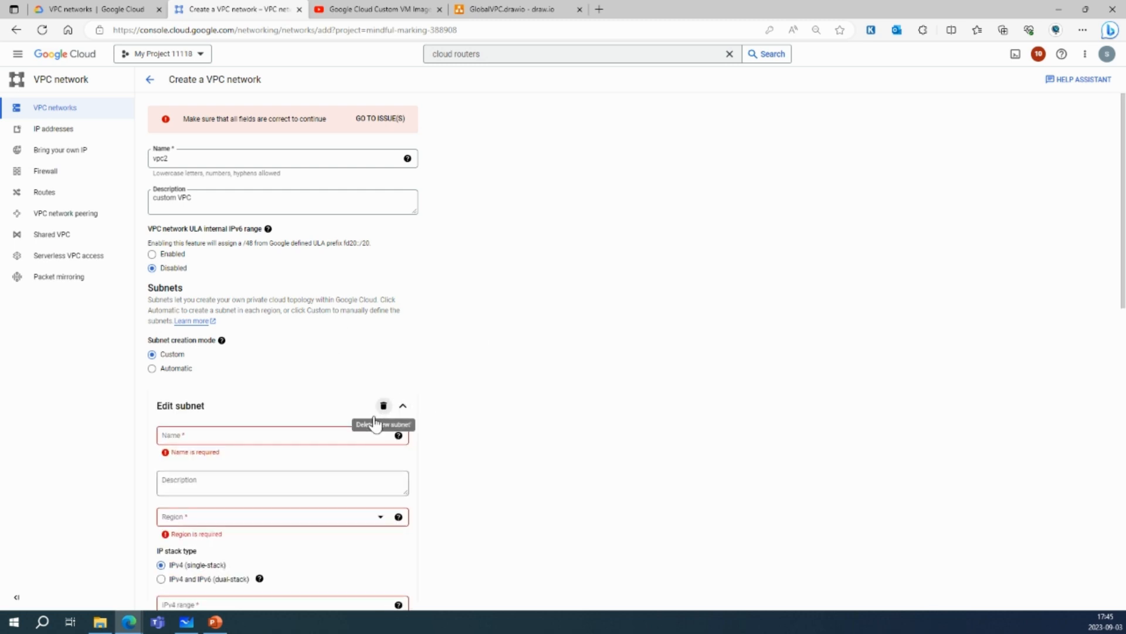
scroll(314, 431, "down", 3)
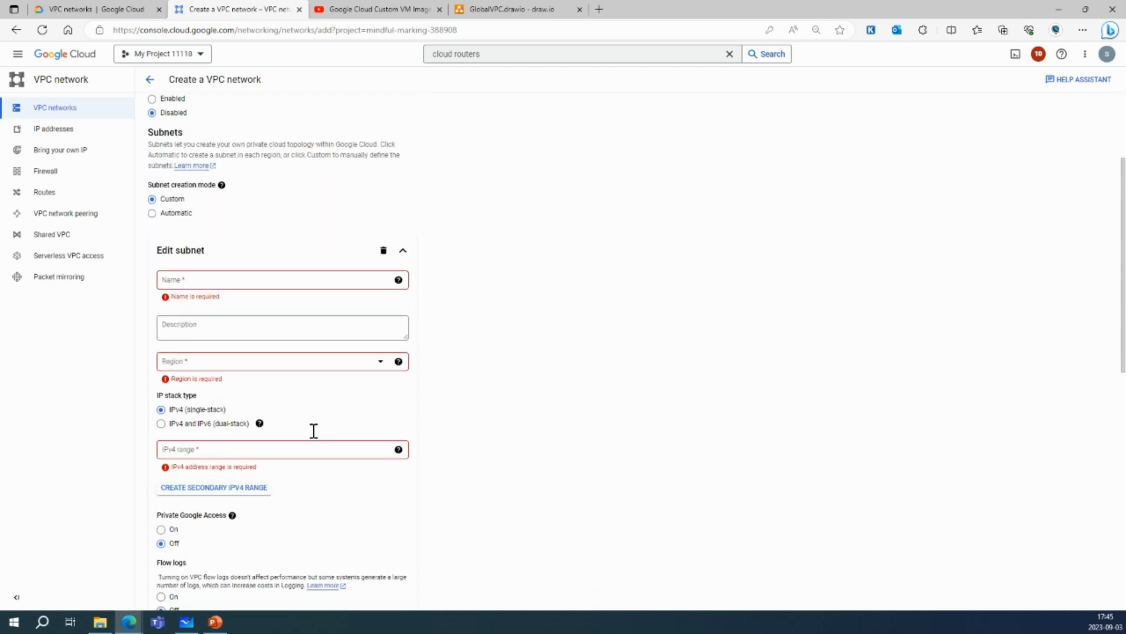
scroll(314, 434, "up", 2)
left_click(385, 327)
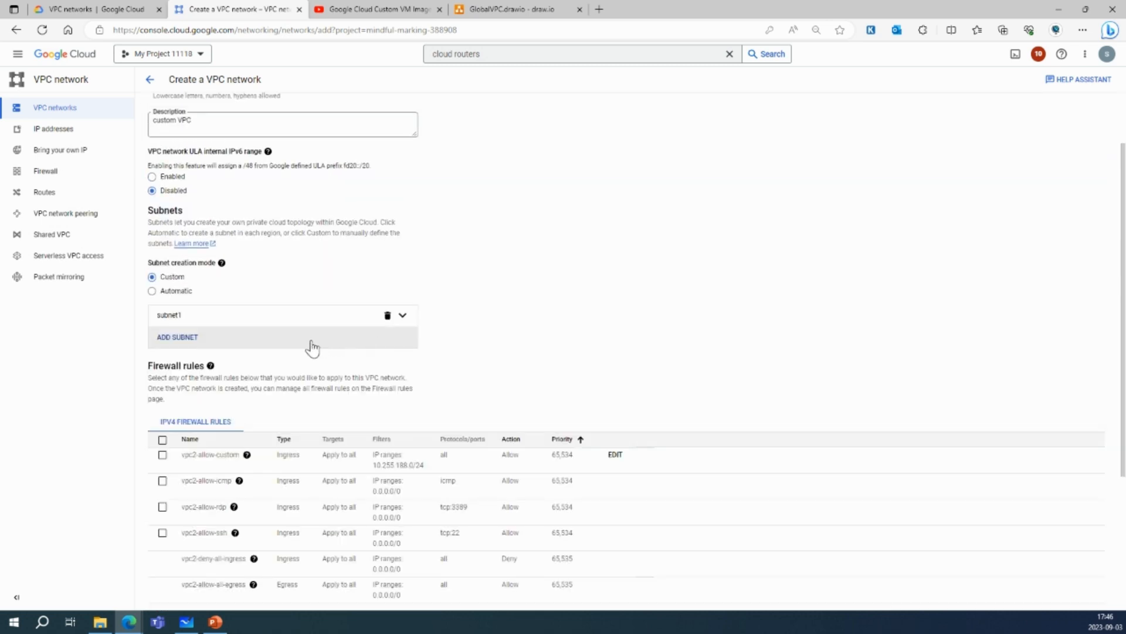
Step: Review subnet1's settings once more and create the vpc2 network
left_click(229, 323)
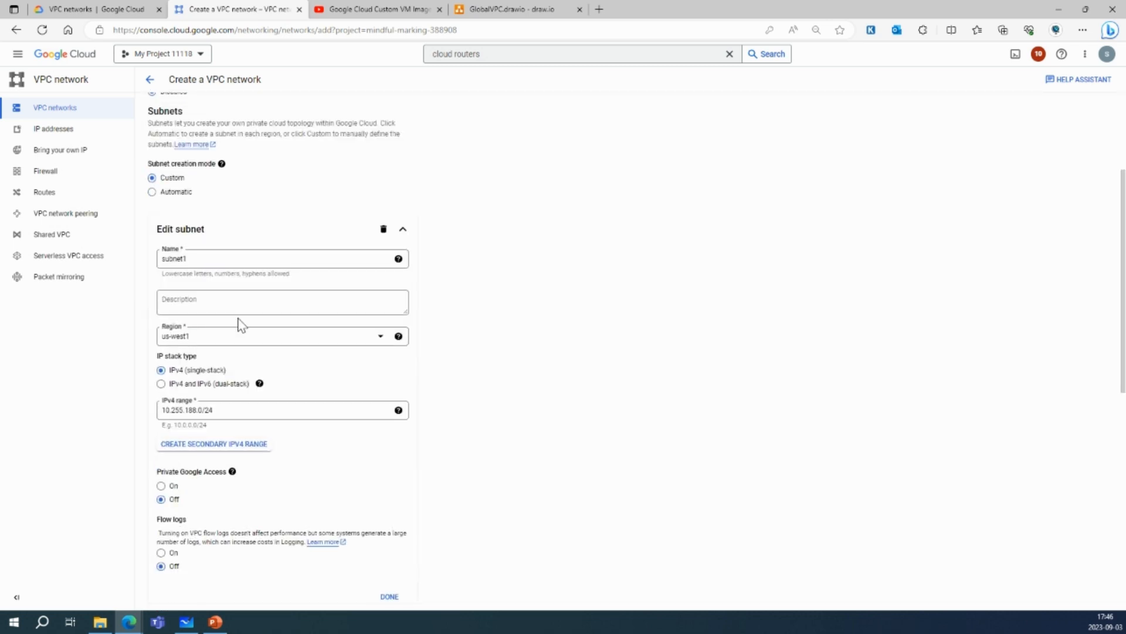
scroll(252, 363, "up", 2)
left_click(403, 311)
scroll(284, 352, "down", 3)
left_click(173, 551)
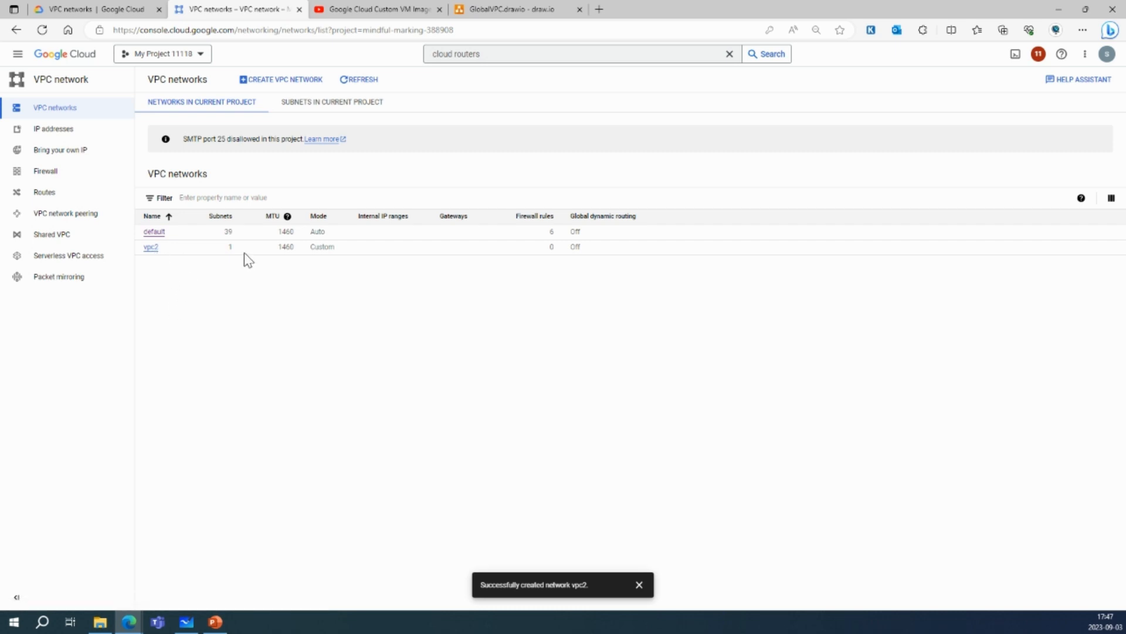
Step: Check the mode, firewall rule count and global dynamic routing of vpc2 in the network list
left_click_drag(337, 251, 309, 256)
left_click_drag(543, 244, 566, 246)
left_click(618, 249)
left_click(337, 266)
Step: Show the details of vpc2 and examine the region and gateway of subnet1
left_click(152, 248)
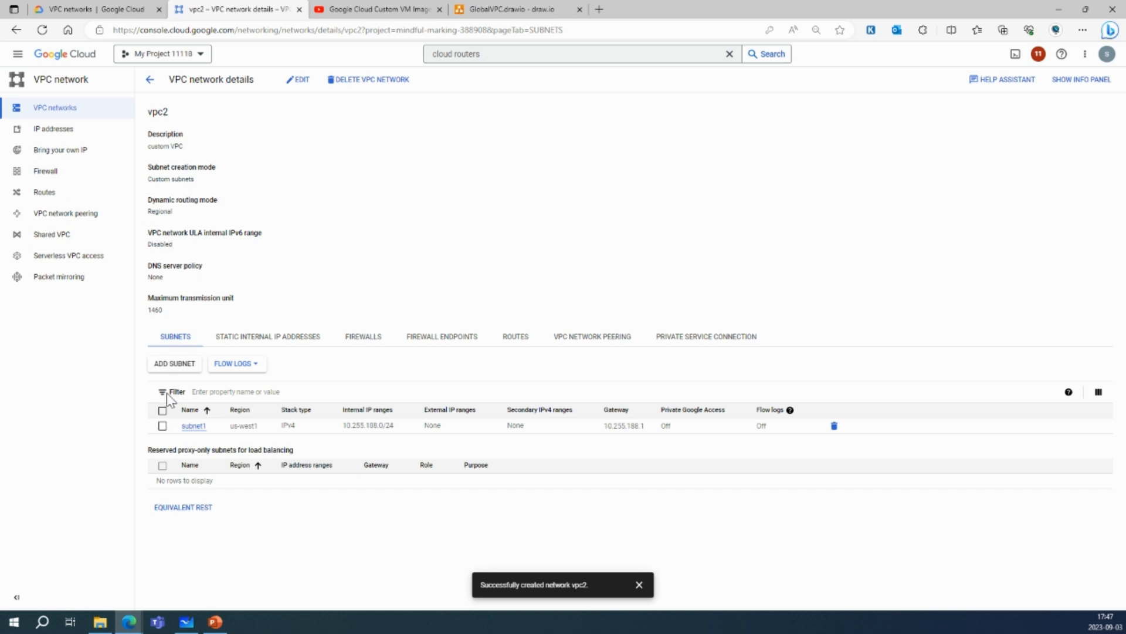
left_click_drag(394, 426, 229, 429)
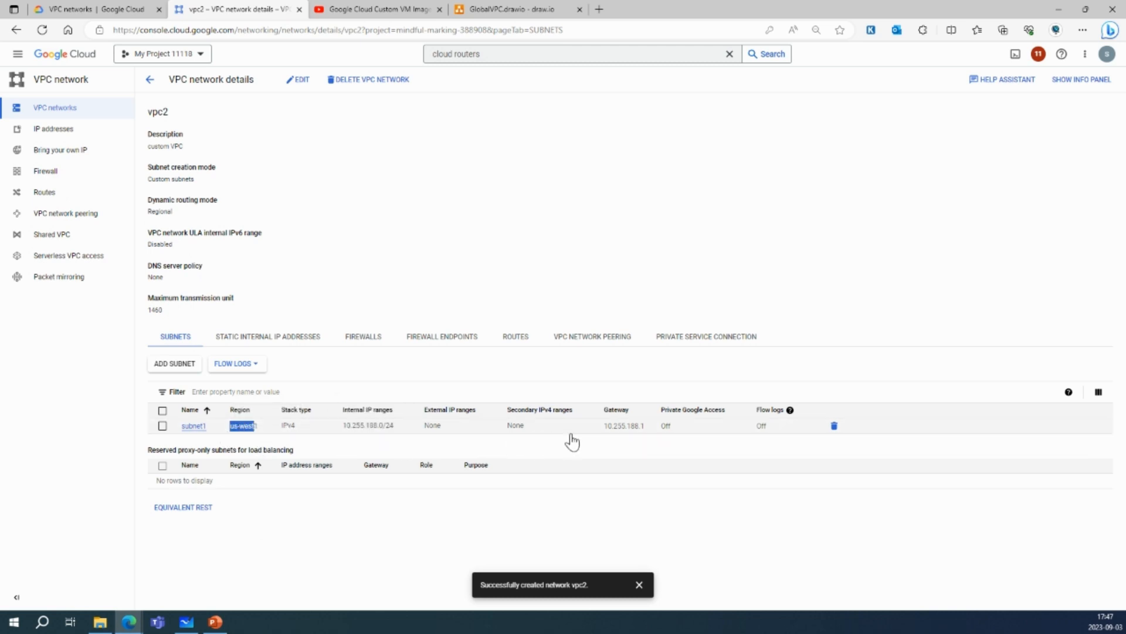
left_click_drag(599, 428, 665, 437)
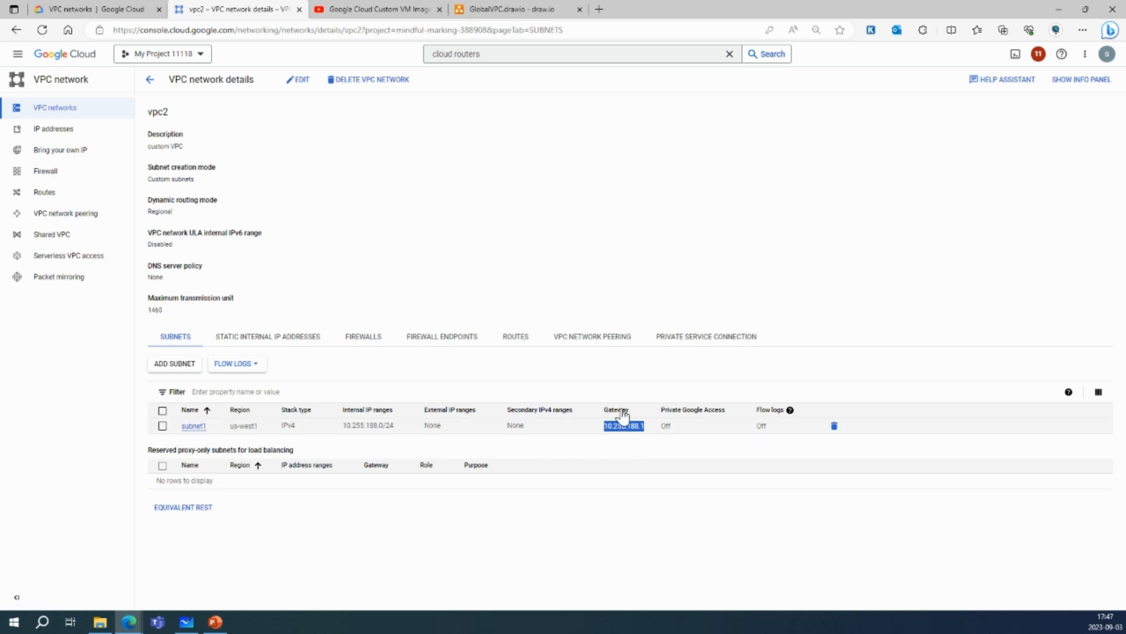
Step: Show the details of subnet1 and check its access type, IP stack type and Private Google Access
left_click(192, 428)
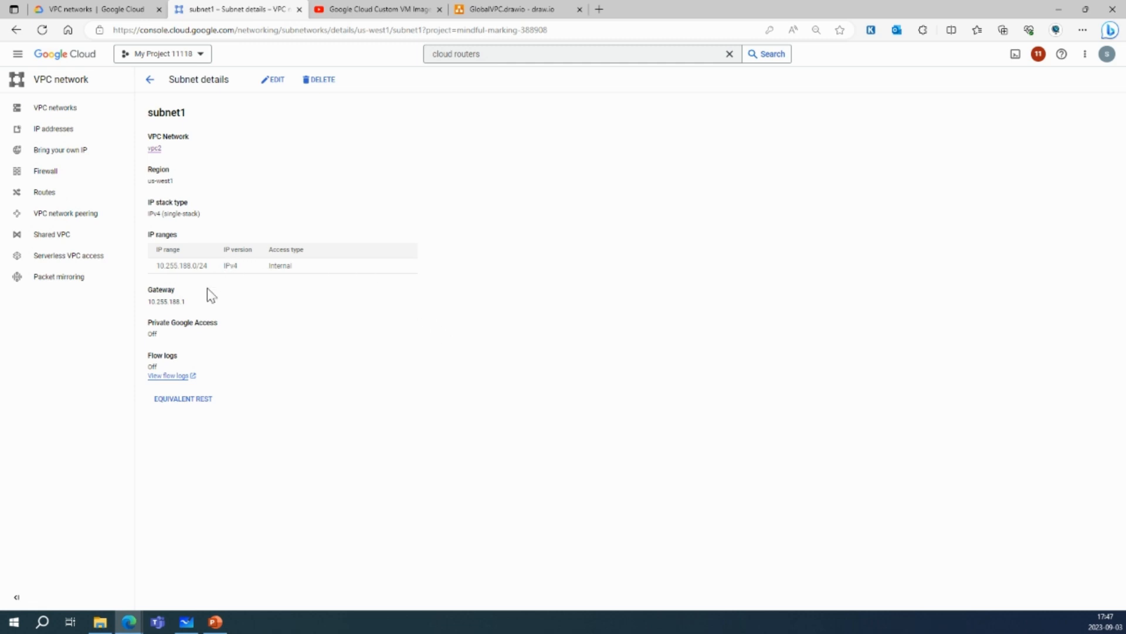
left_click_drag(295, 267, 271, 267)
left_click_drag(161, 217, 148, 219)
left_click_drag(158, 336, 150, 339)
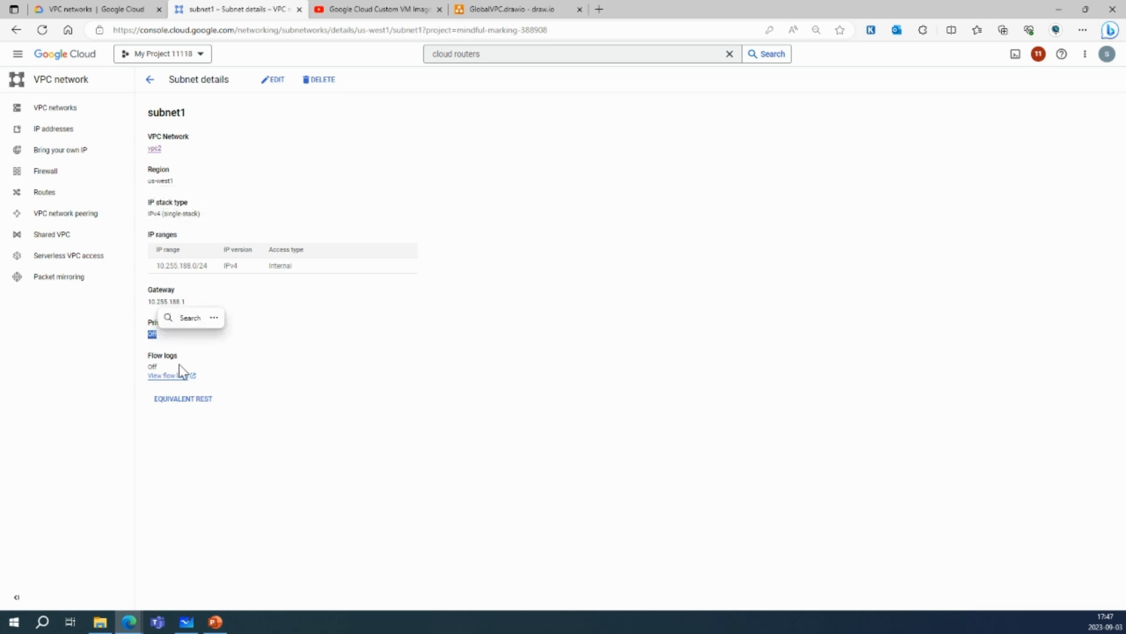
Step: Return to the vpc2 details and inspect its static internal IP addresses and firewall rules
left_click(150, 80)
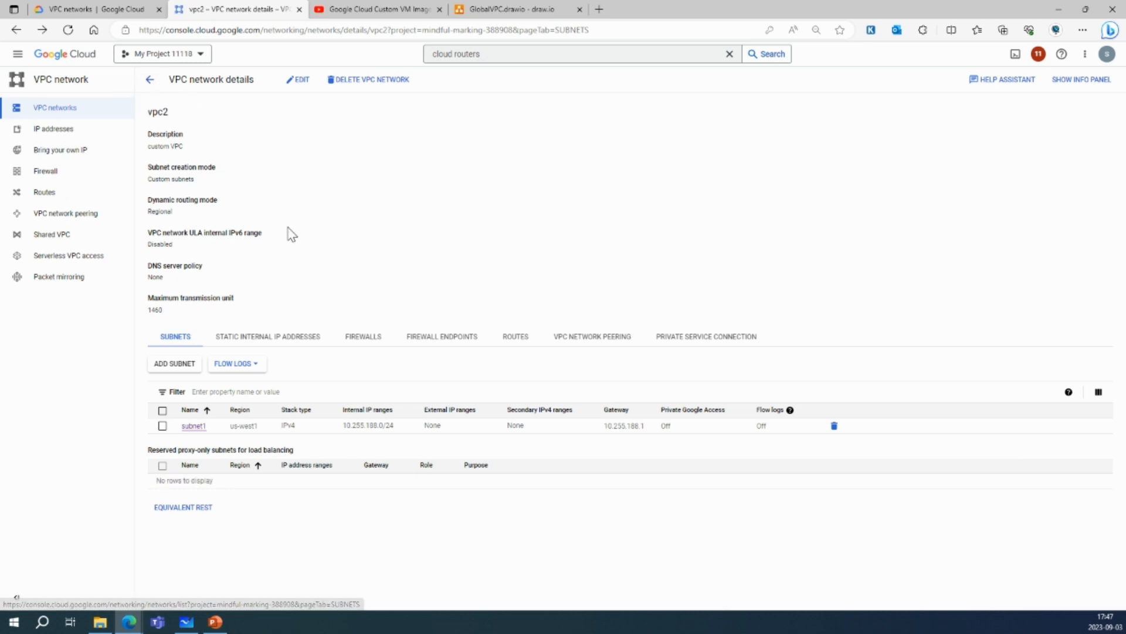
left_click(280, 339)
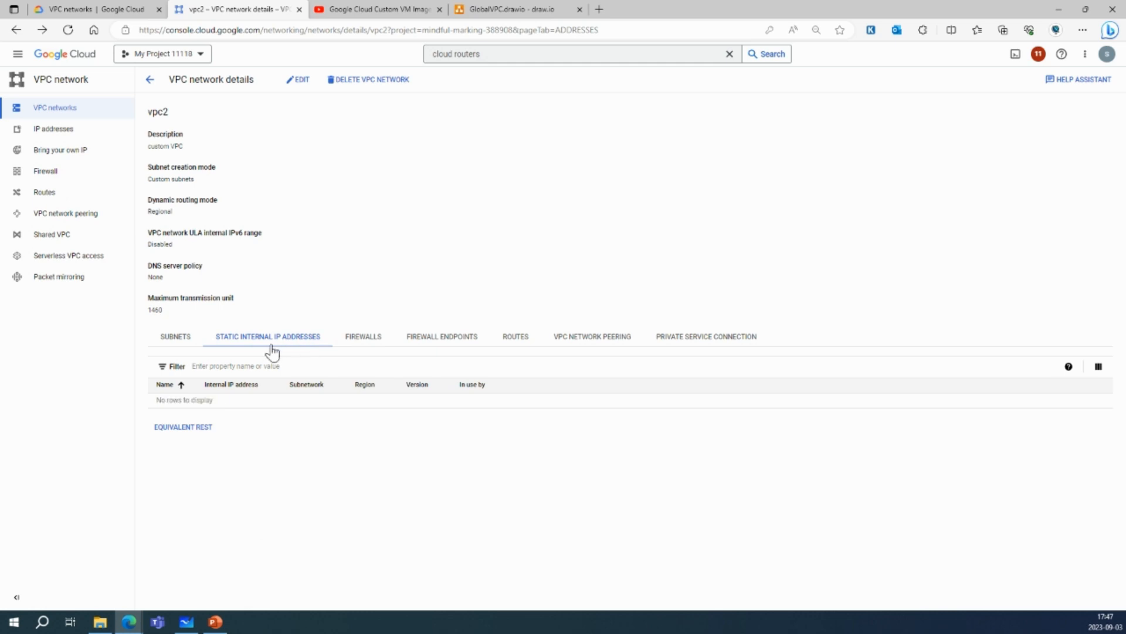
left_click(363, 338)
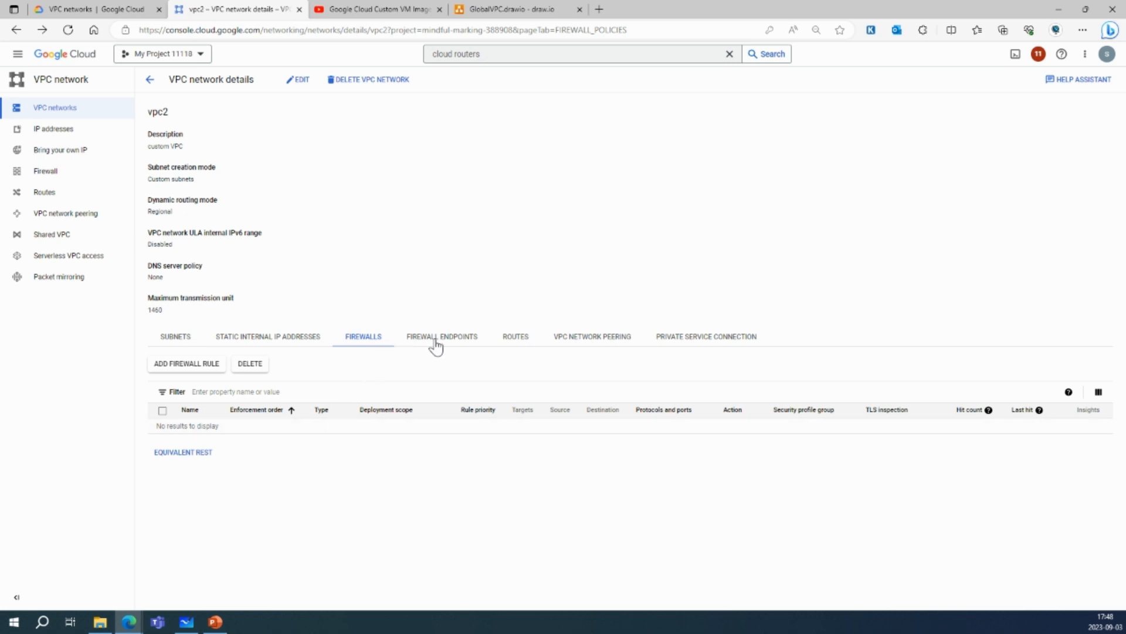
Step: Display the routes of vpc2 for the us-west1 (Oregon) region
left_click(516, 343)
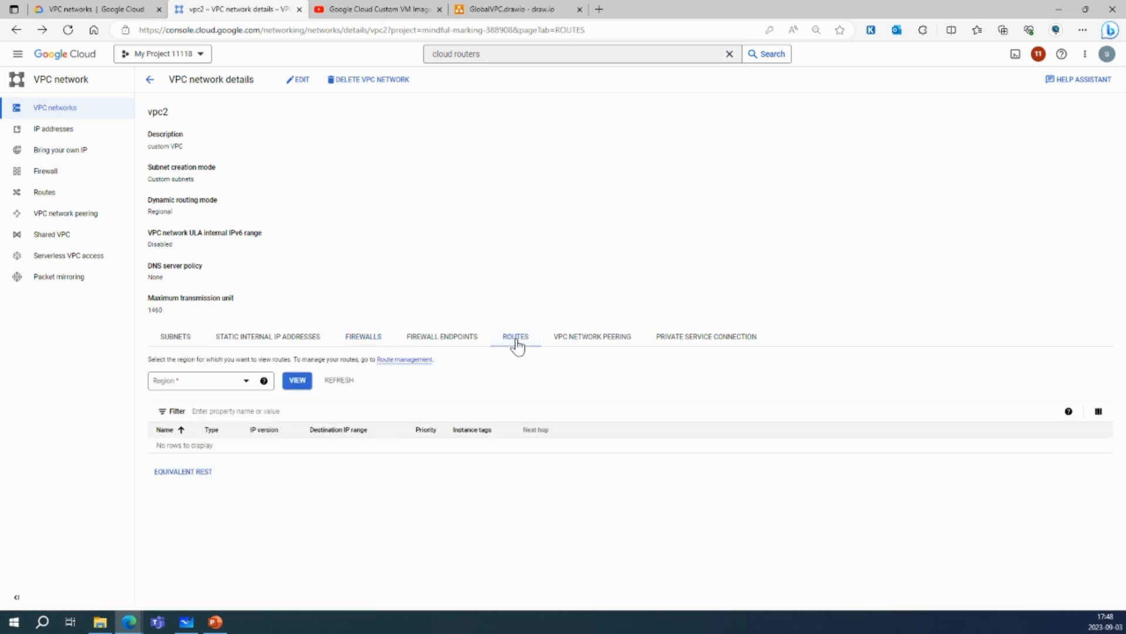
left_click(244, 381)
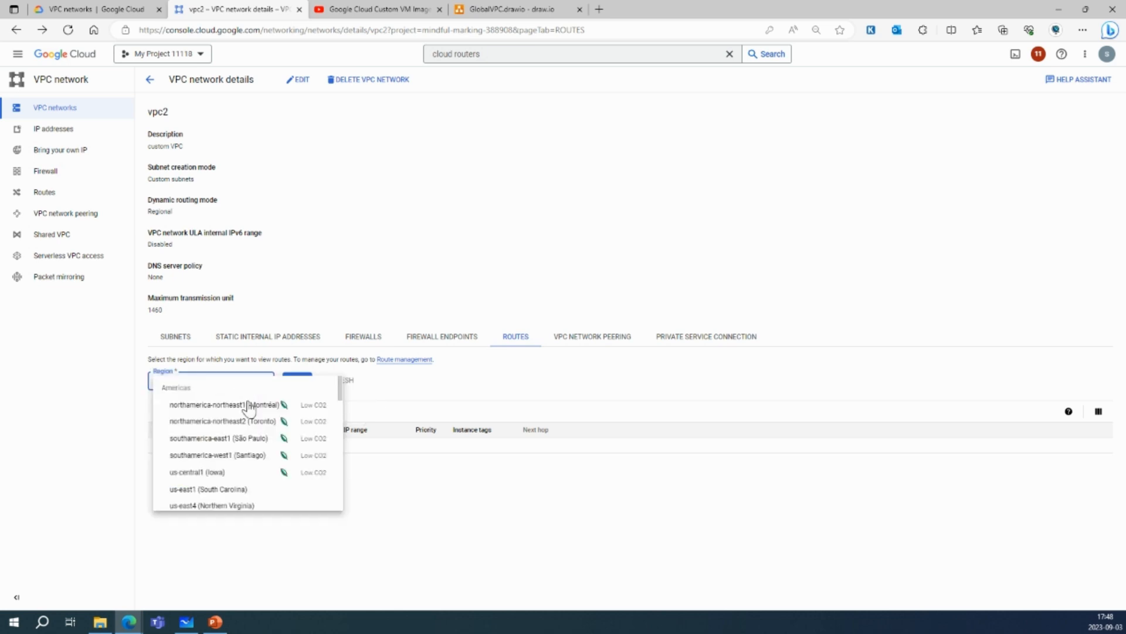
scroll(252, 470, "down", 1)
scroll(254, 470, "down", 3)
left_click(252, 471)
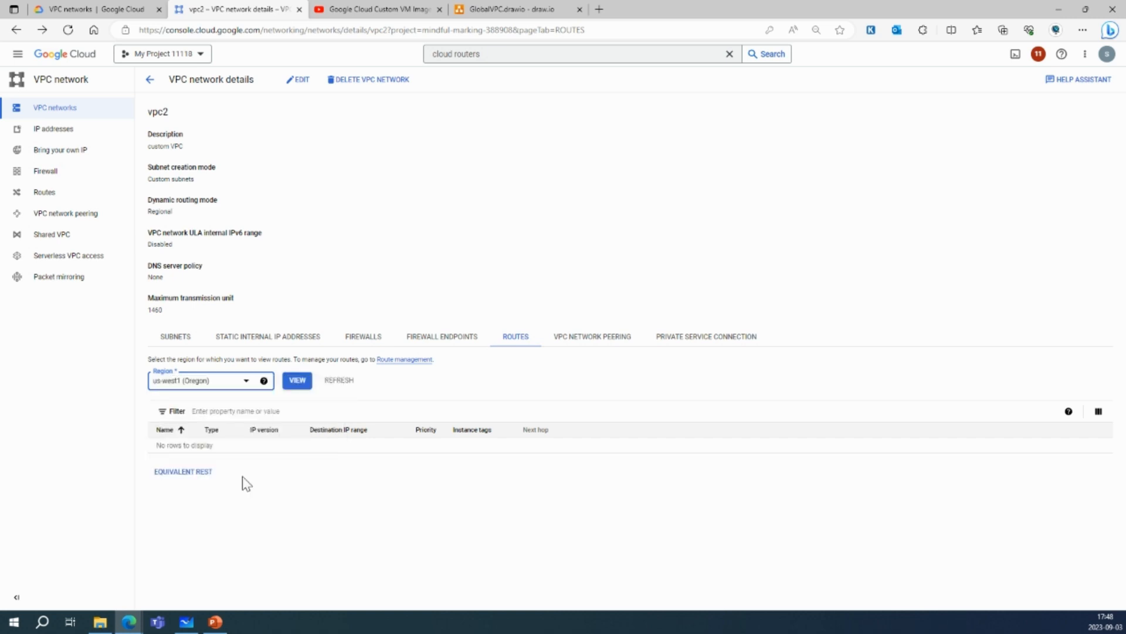
left_click(297, 381)
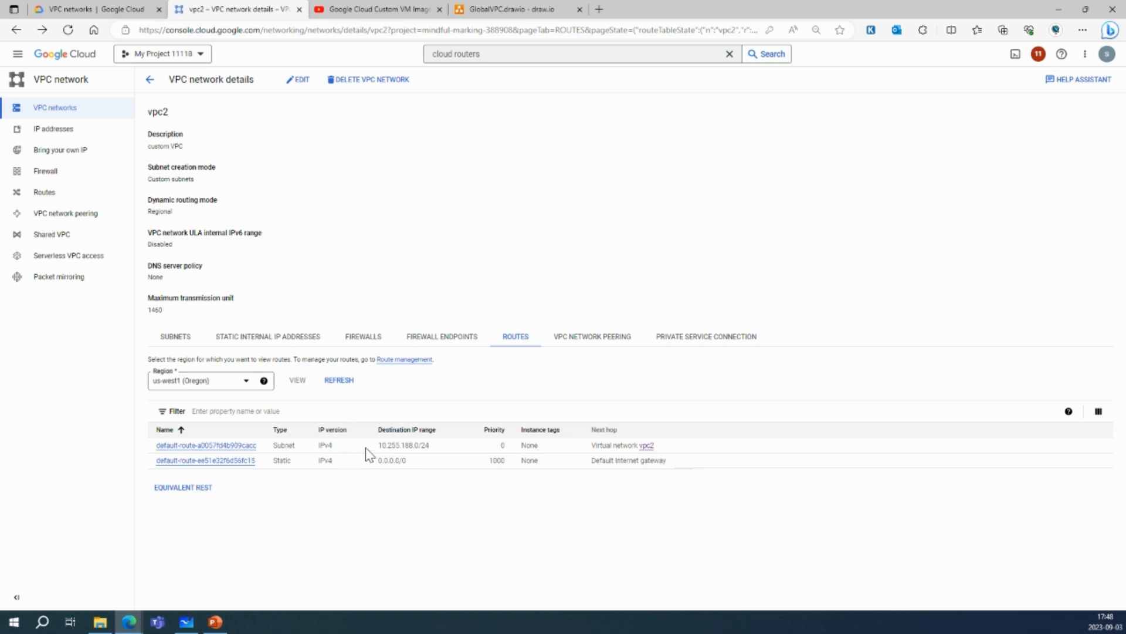
Step: Examine the destination IP range and next hop of the subnet route in vpc2
left_click_drag(376, 449, 434, 452)
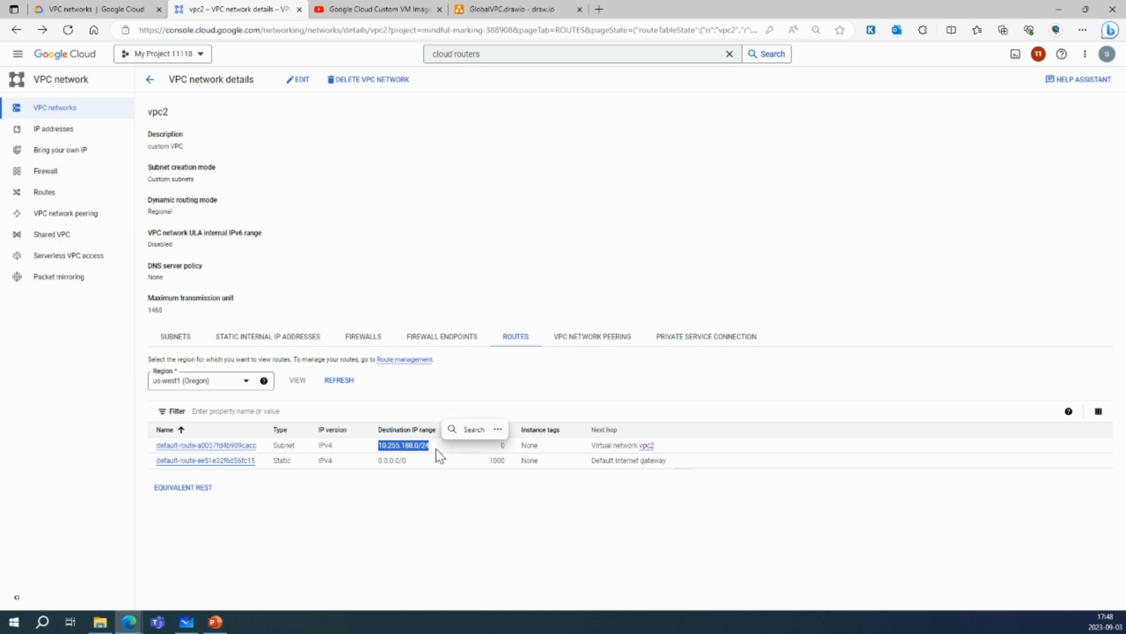
left_click(437, 455)
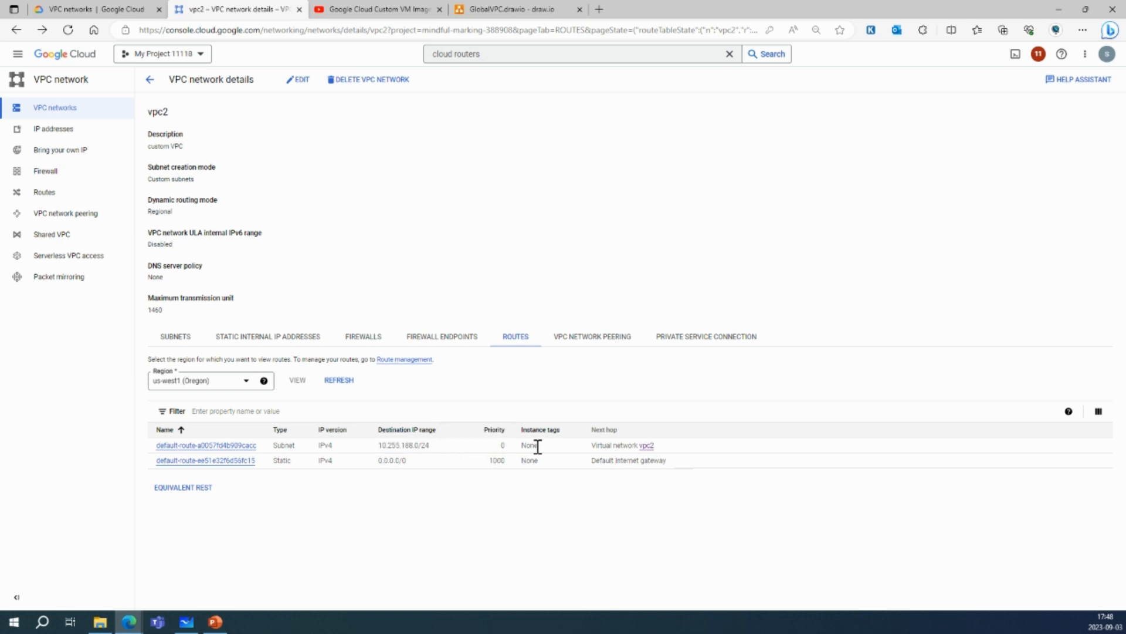
left_click_drag(663, 455, 565, 455)
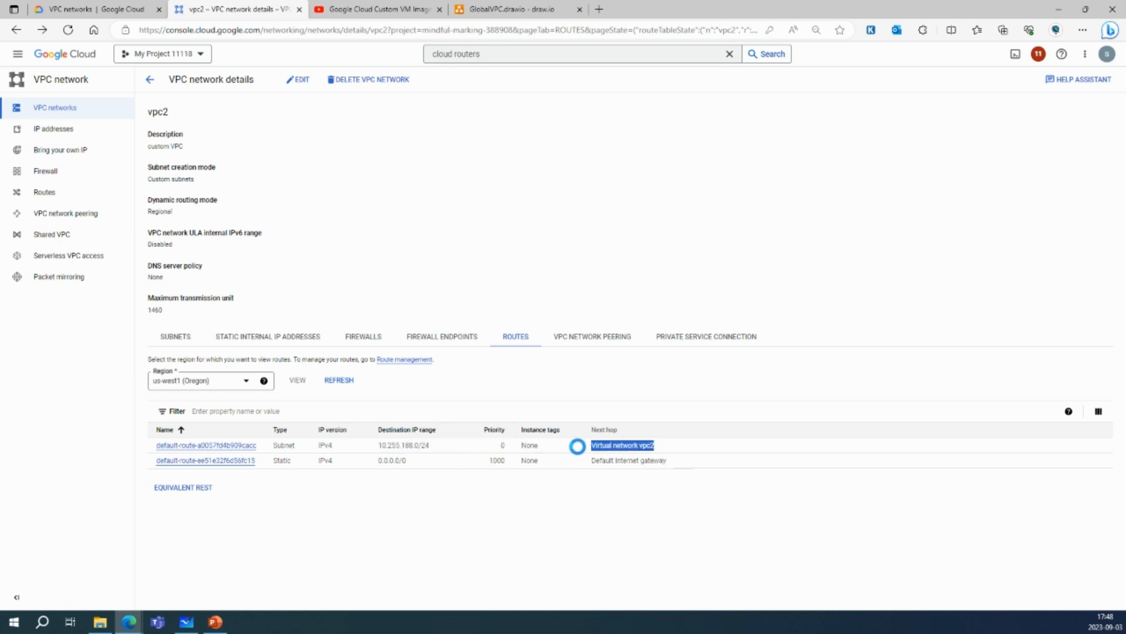
left_click(565, 455)
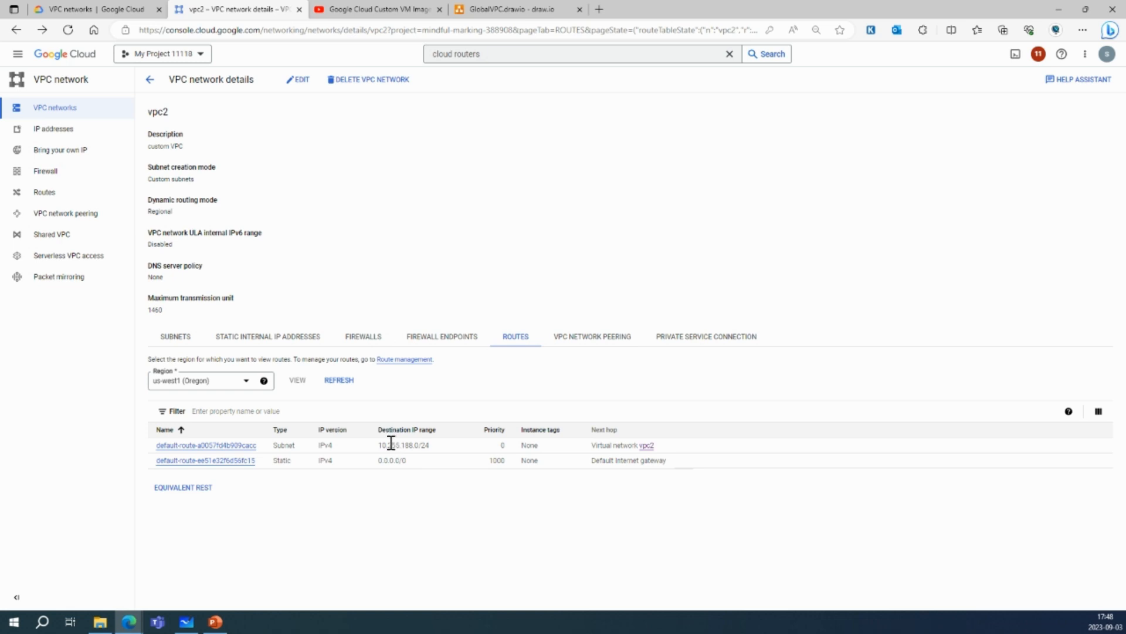
left_click_drag(382, 445, 439, 448)
left_click(382, 443)
left_click_drag(664, 448, 586, 449)
left_click(420, 516)
Step: Examine the destination IP range, priority and next hop of the static default route in vpc2
double_click(385, 463)
left_click(478, 463)
left_click_drag(589, 461, 678, 463)
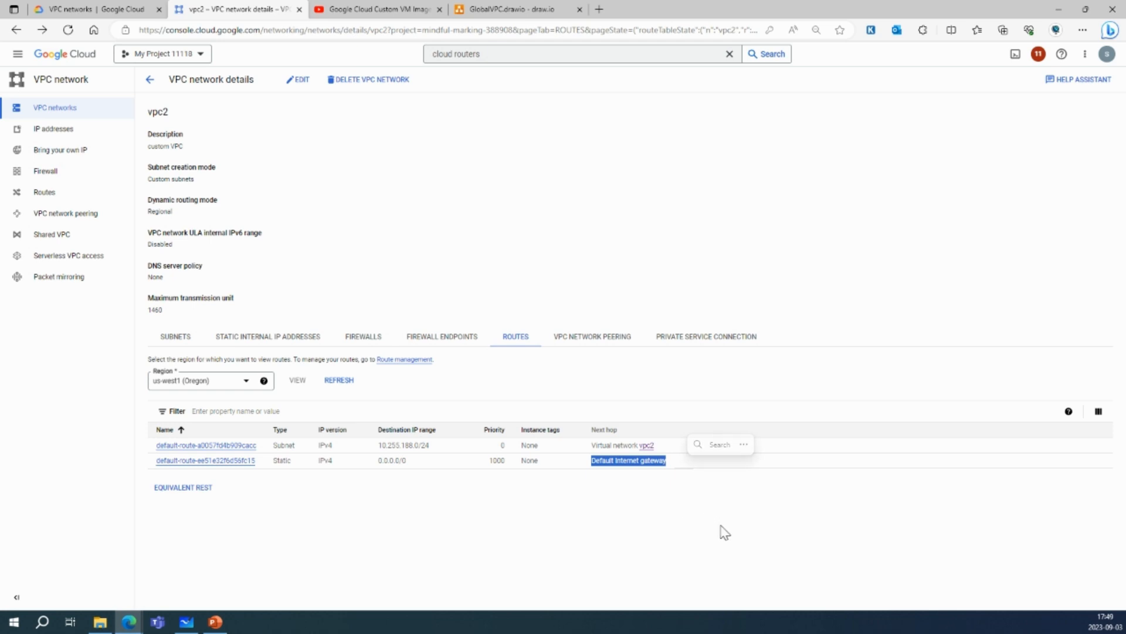
left_click(657, 479)
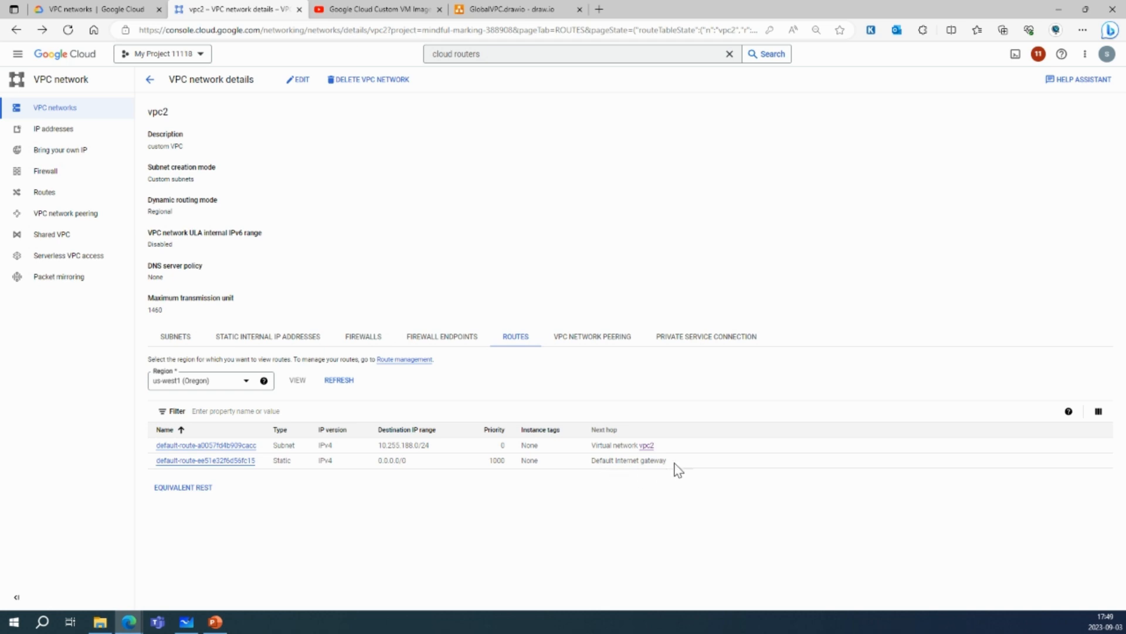
left_click_drag(632, 467, 592, 468)
left_click(625, 485)
Step: Inspect vpc2's network peering and private service connection settings, and return to the list of VPC networks
left_click(578, 343)
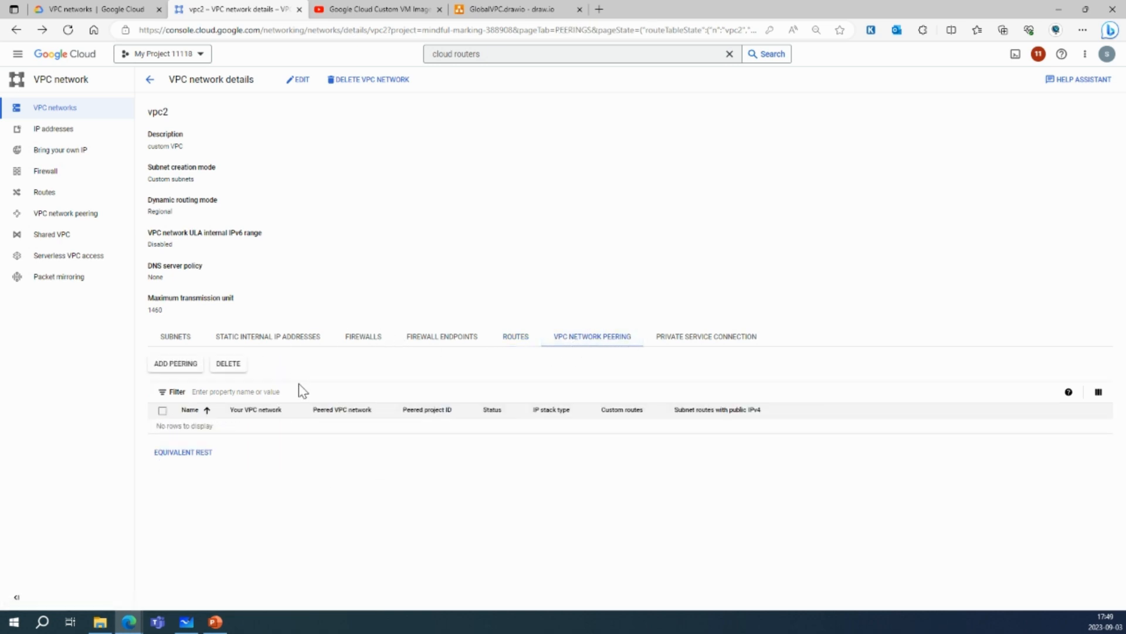
left_click(715, 346)
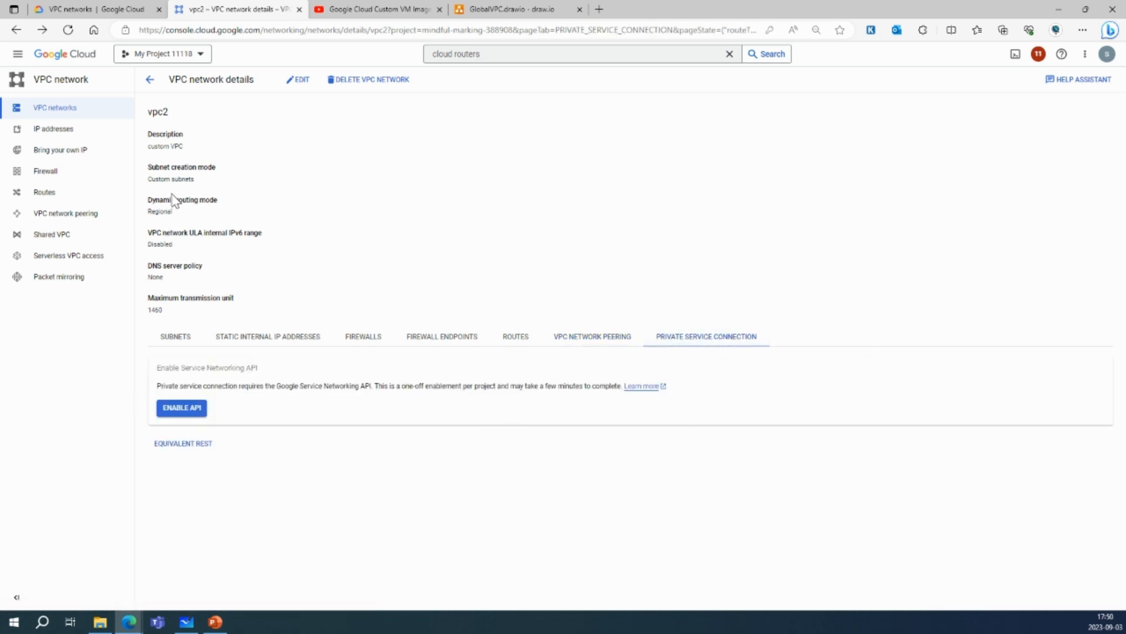
left_click(59, 112)
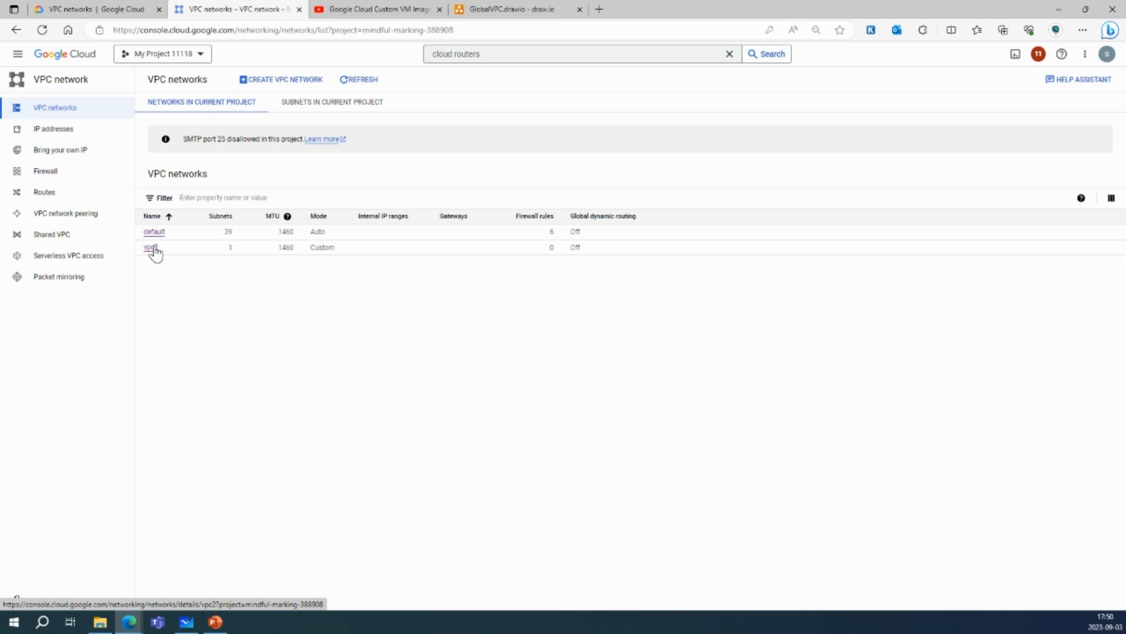
Step: Start creating a new VM instance in Compute Engine and name it web1
left_click(17, 55)
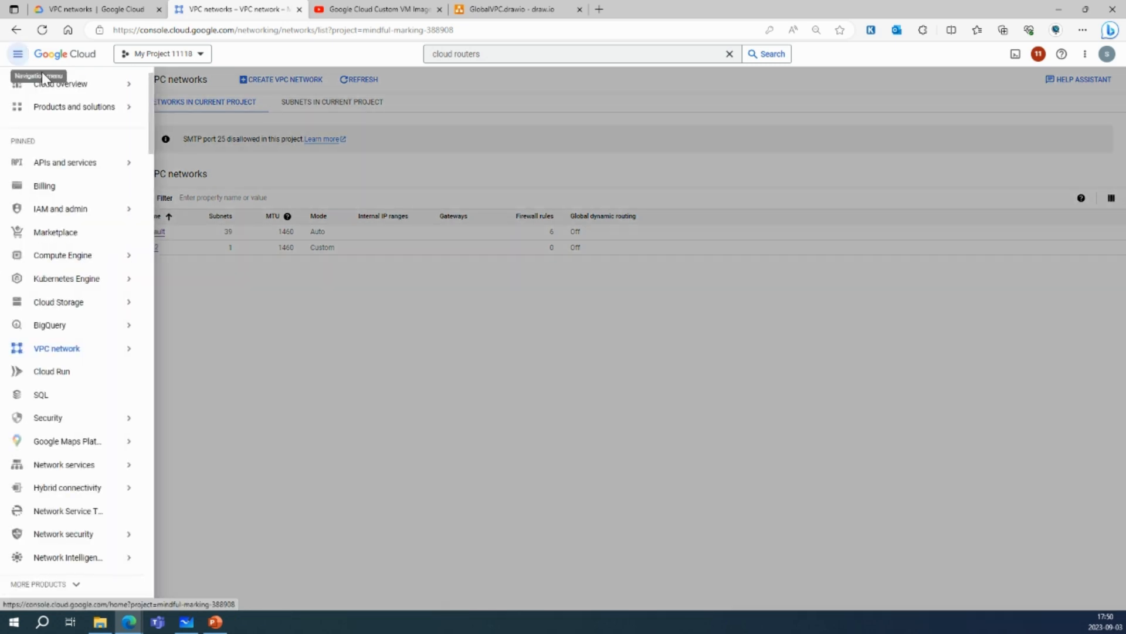
mouse_move(83, 255)
left_click(196, 98)
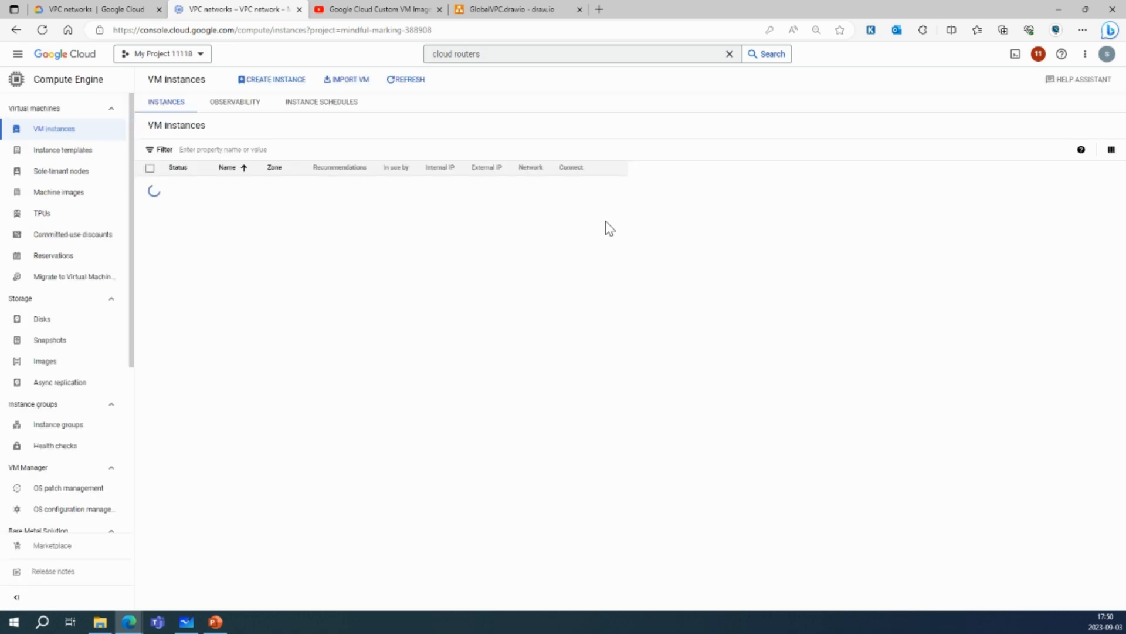
left_click(277, 78)
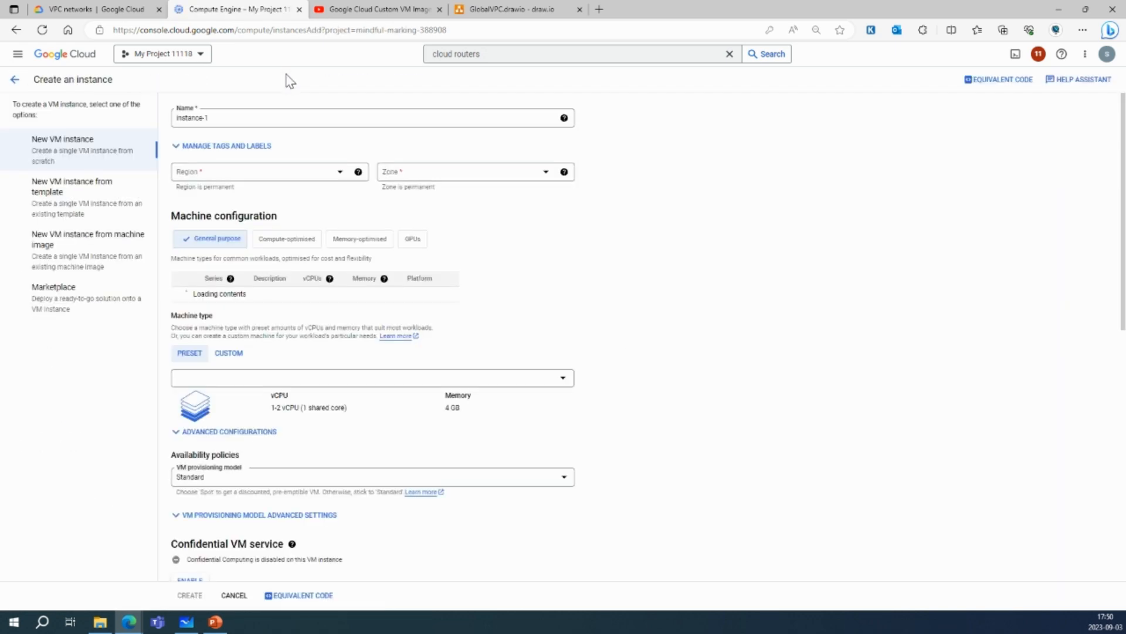
left_click_drag(232, 117, 156, 121)
type("web1")
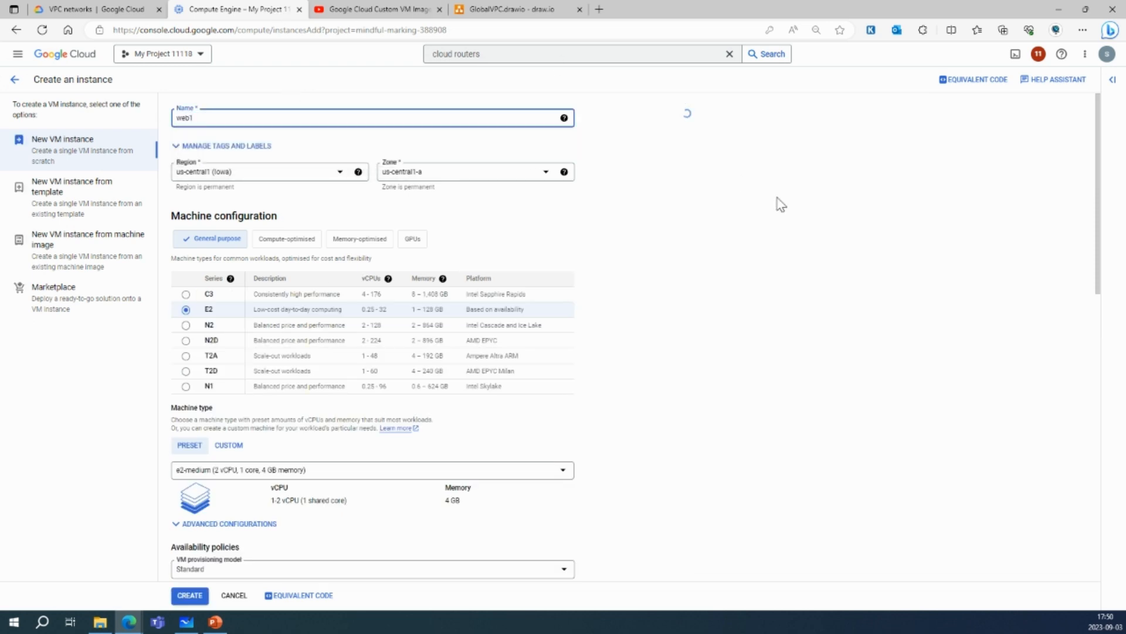
left_click(779, 202)
Step: Set the region of VM web1 to us-west1 (Oregon)
left_click(342, 177)
scroll(294, 282, "down", 3)
scroll(294, 280, "down", 2)
scroll(294, 281, "down", 4)
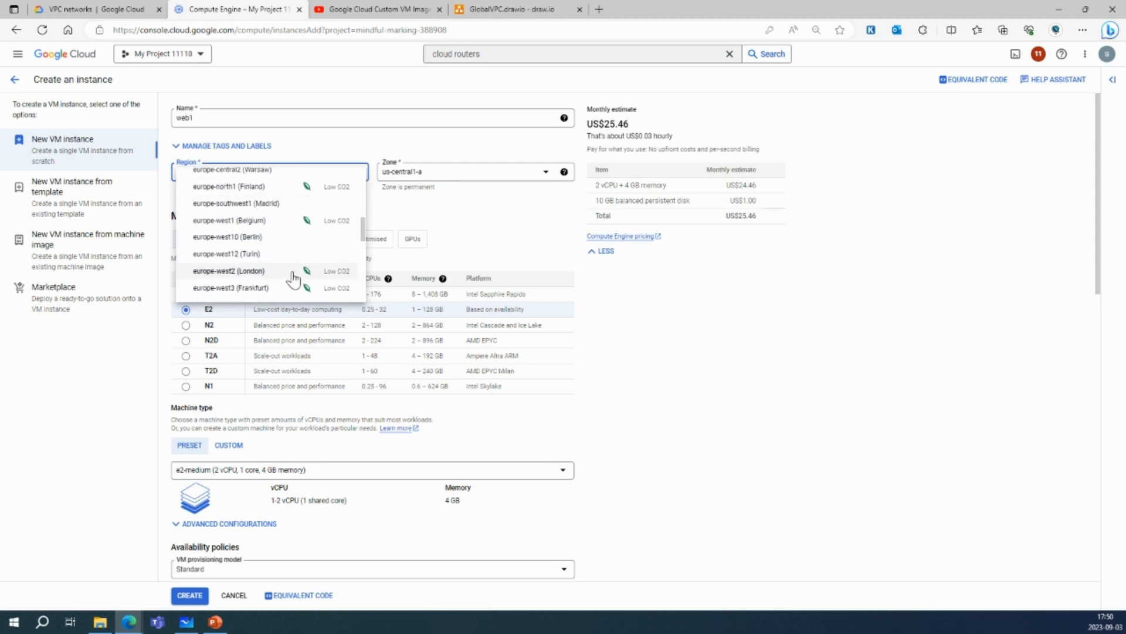
scroll(287, 269, "up", 6)
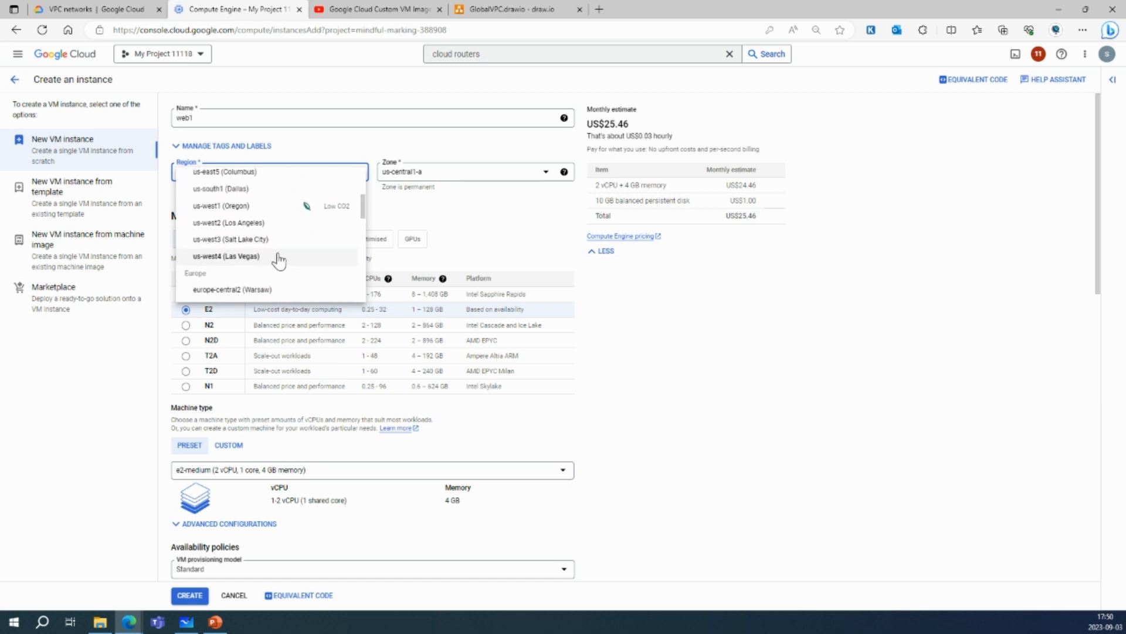
scroll(278, 258, "up", 1)
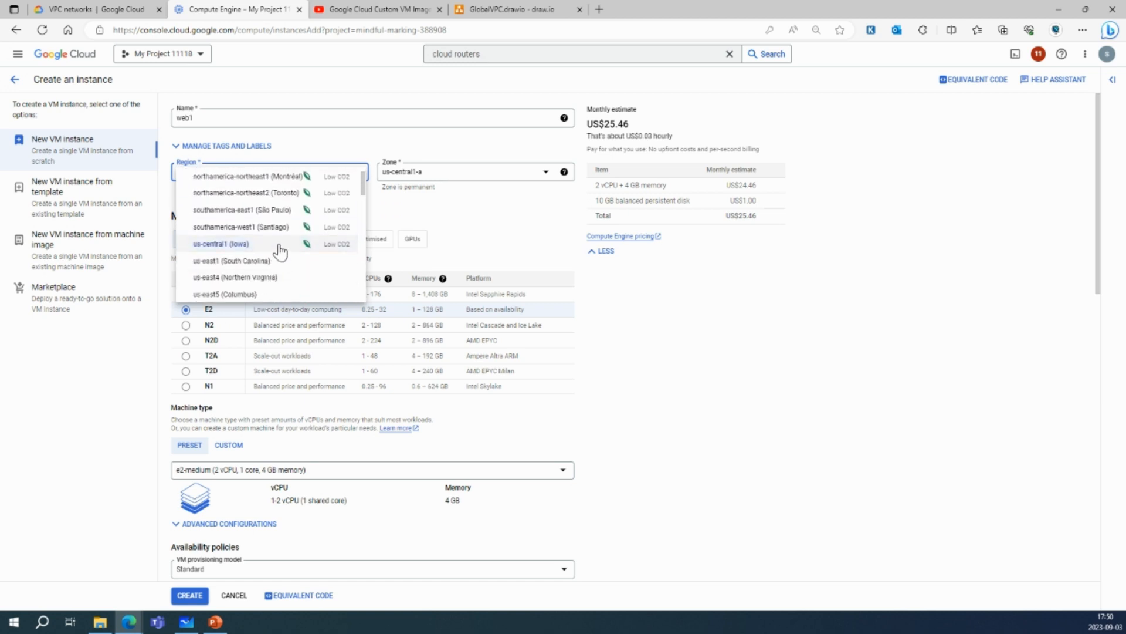
scroll(301, 265, "down", 2)
scroll(301, 265, "down", 3)
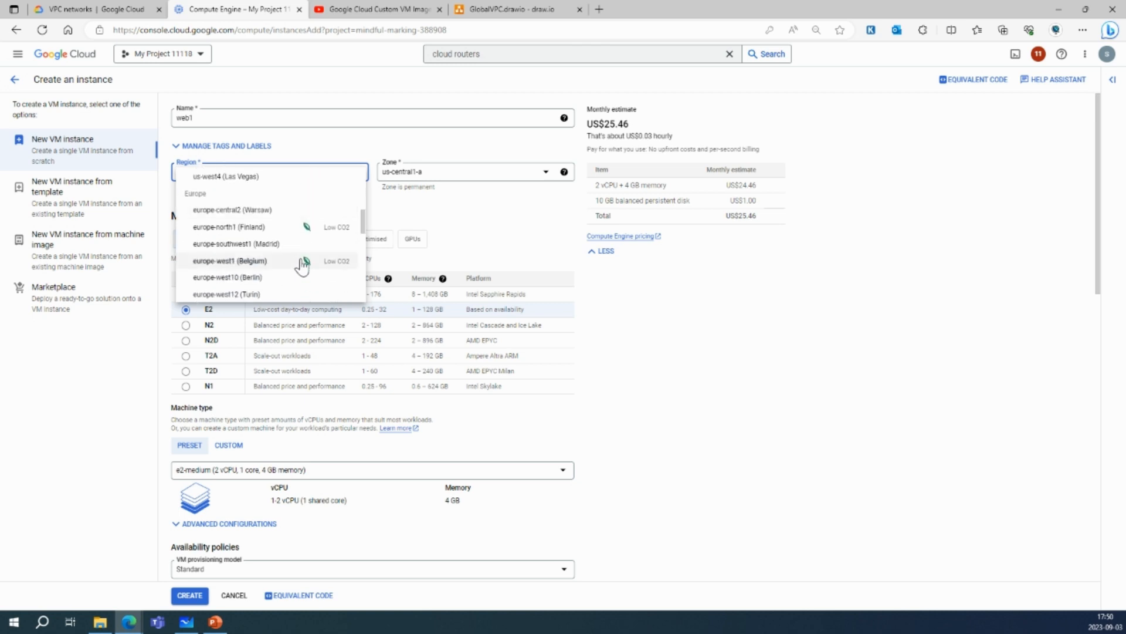
scroll(302, 265, "down", 5)
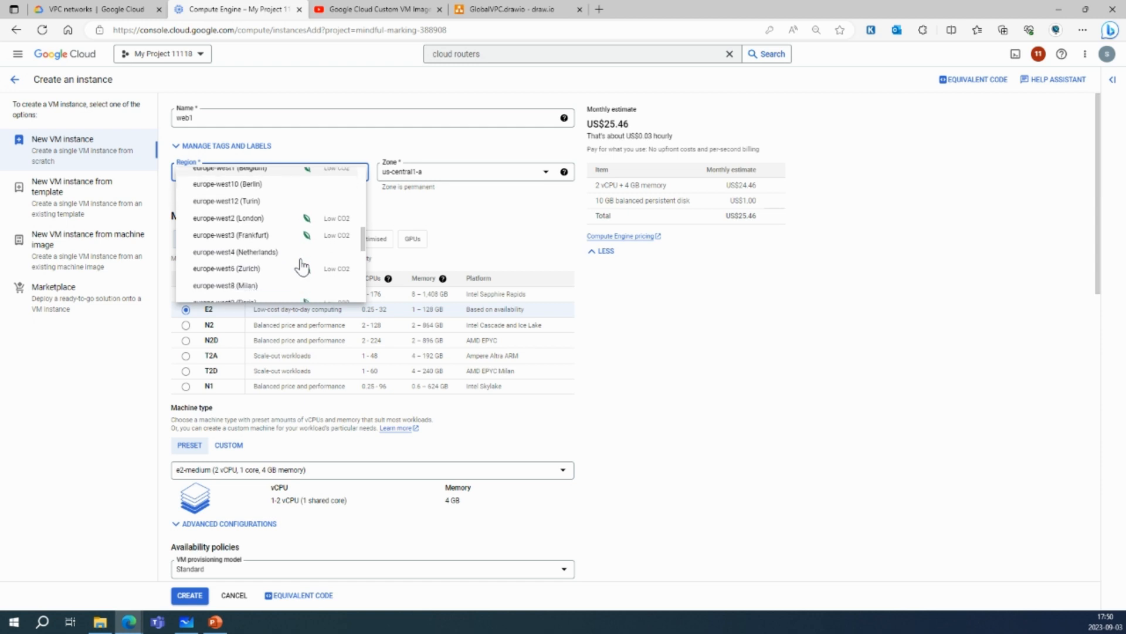
scroll(300, 256, "up", 8)
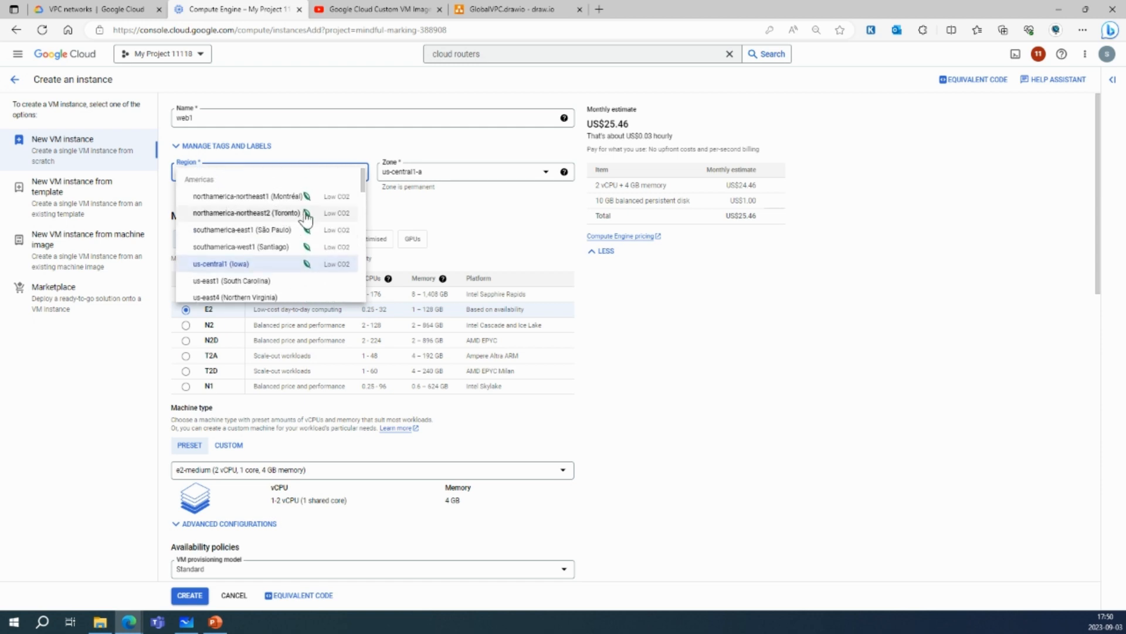
scroll(302, 226, "down", 1)
scroll(288, 264, "down", 3)
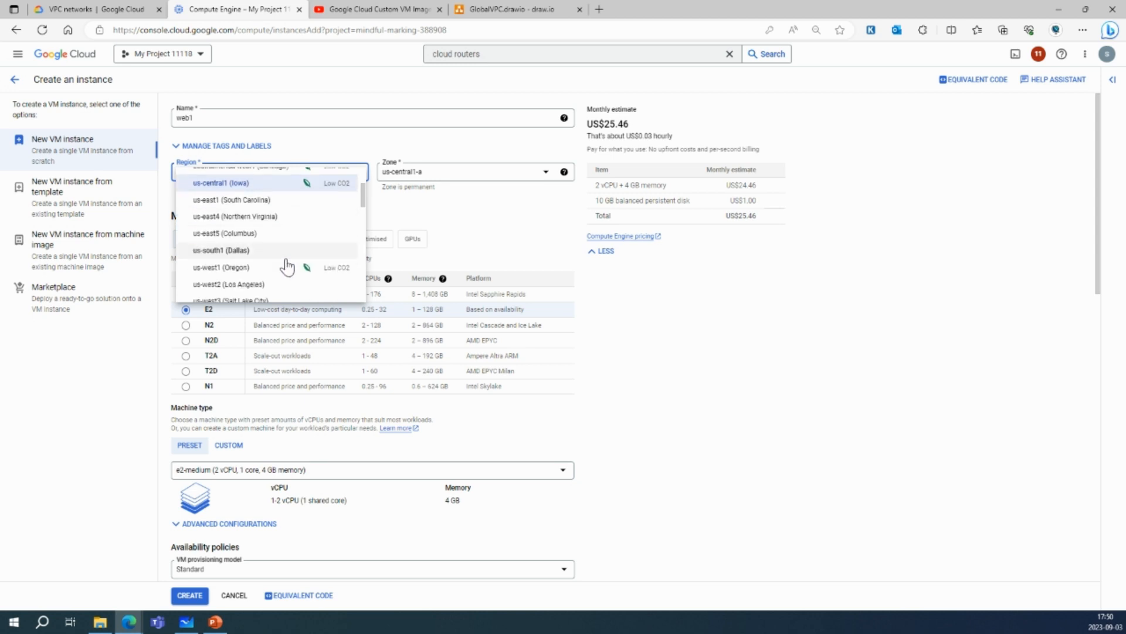
left_click(268, 266)
left_click(497, 196)
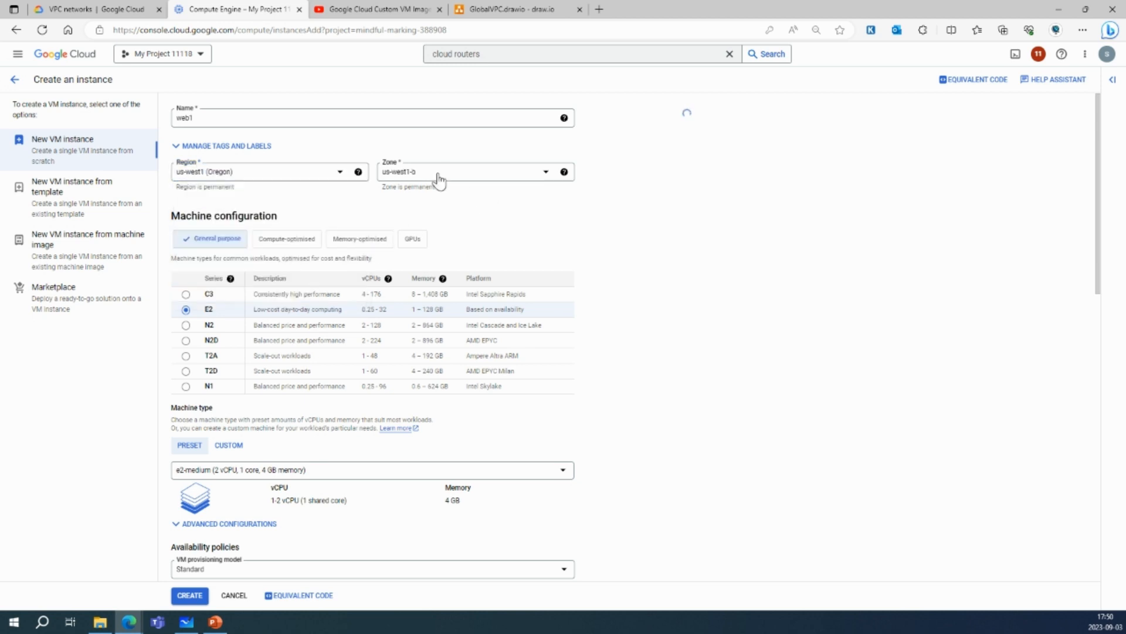
Step: Choose the e2-small preset (2 vCPU, 1 core, 2 GB memory) as web1's machine type
scroll(402, 302, "down", 3)
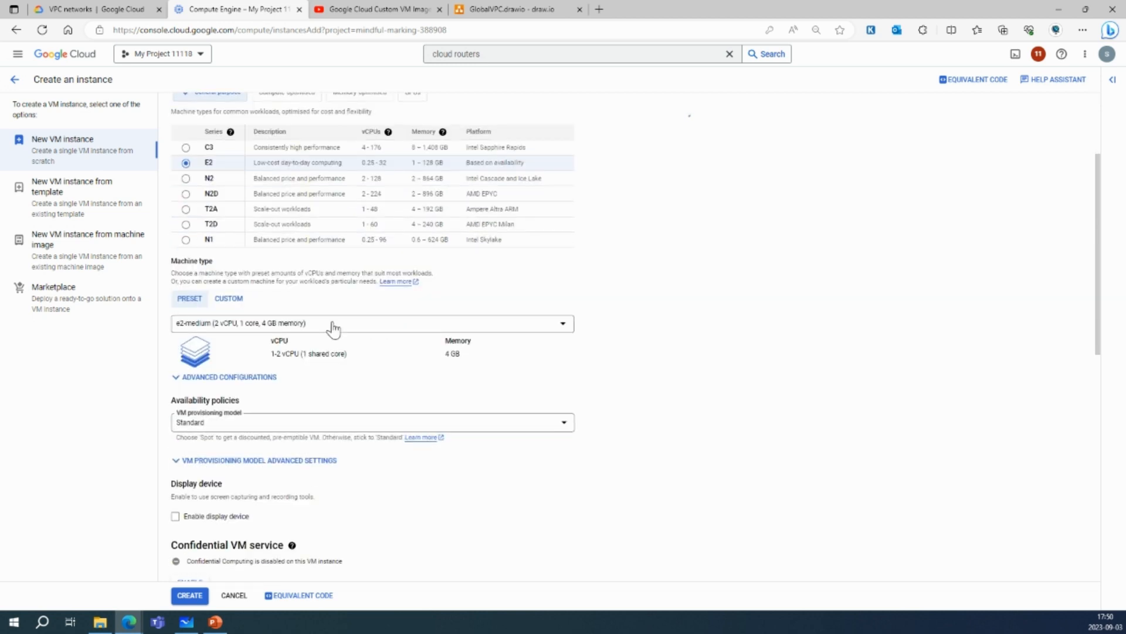
left_click(348, 323)
left_click(375, 390)
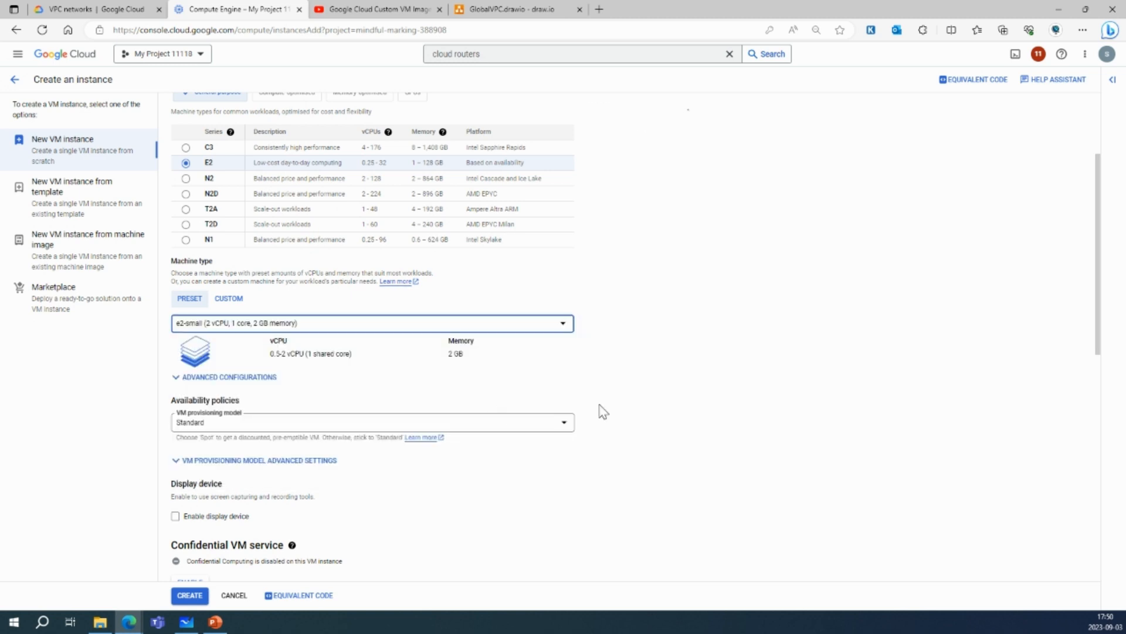
Step: Expand the networking section within web1's advanced options
scroll(536, 292, "down", 5)
scroll(531, 288, "down", 1)
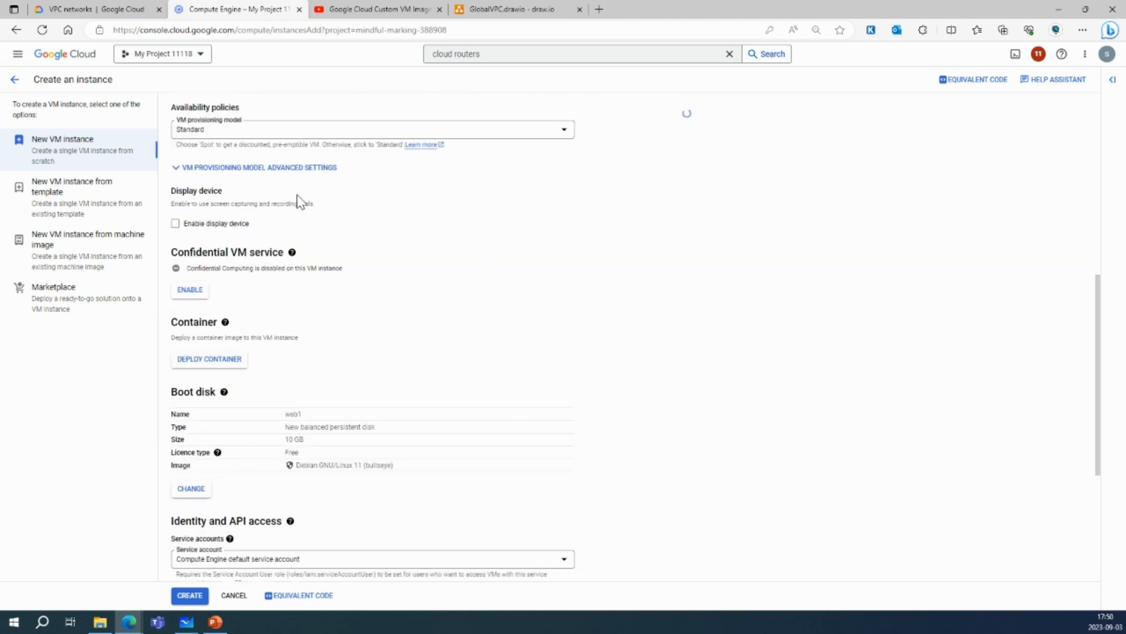
scroll(282, 214, "down", 1)
scroll(279, 218, "down", 3)
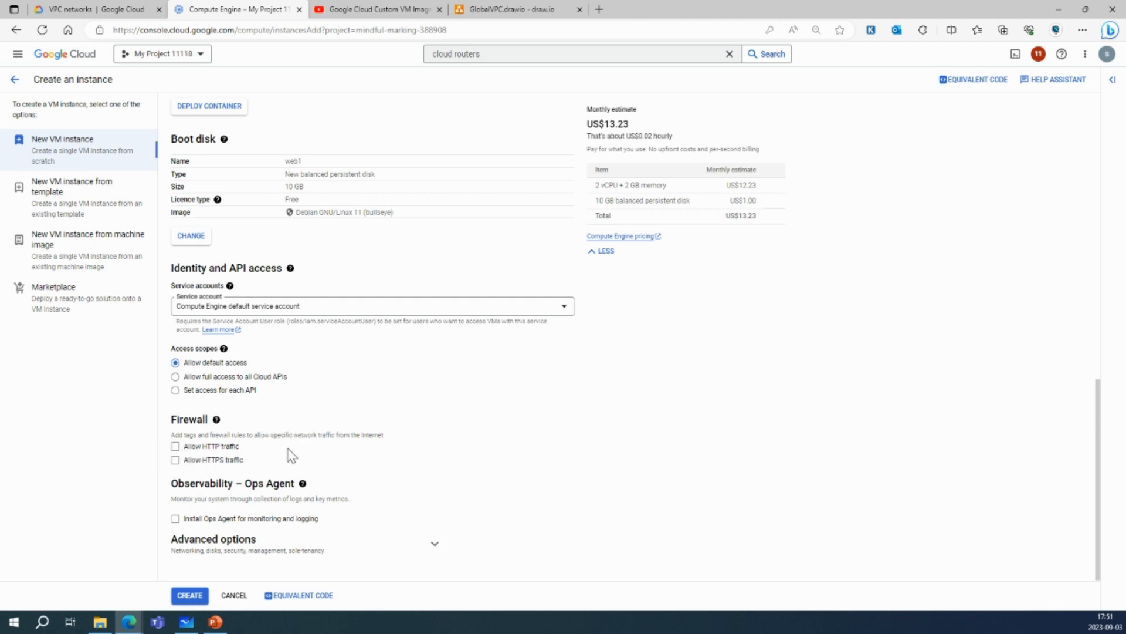
left_click(283, 552)
scroll(490, 475, "down", 3)
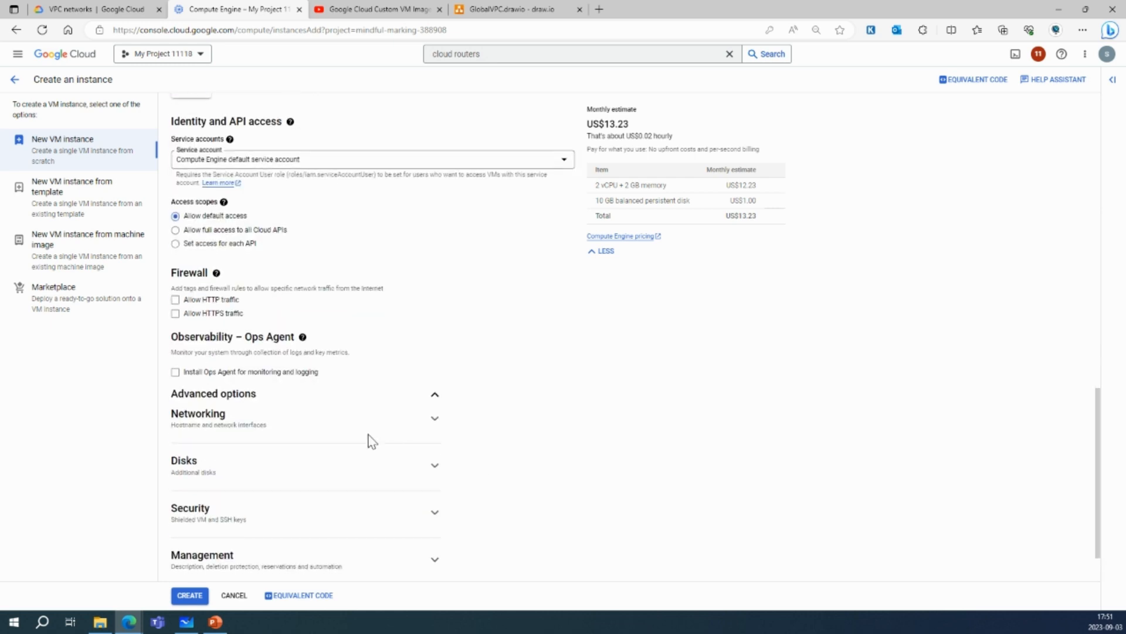
scroll(381, 443, "down", 1)
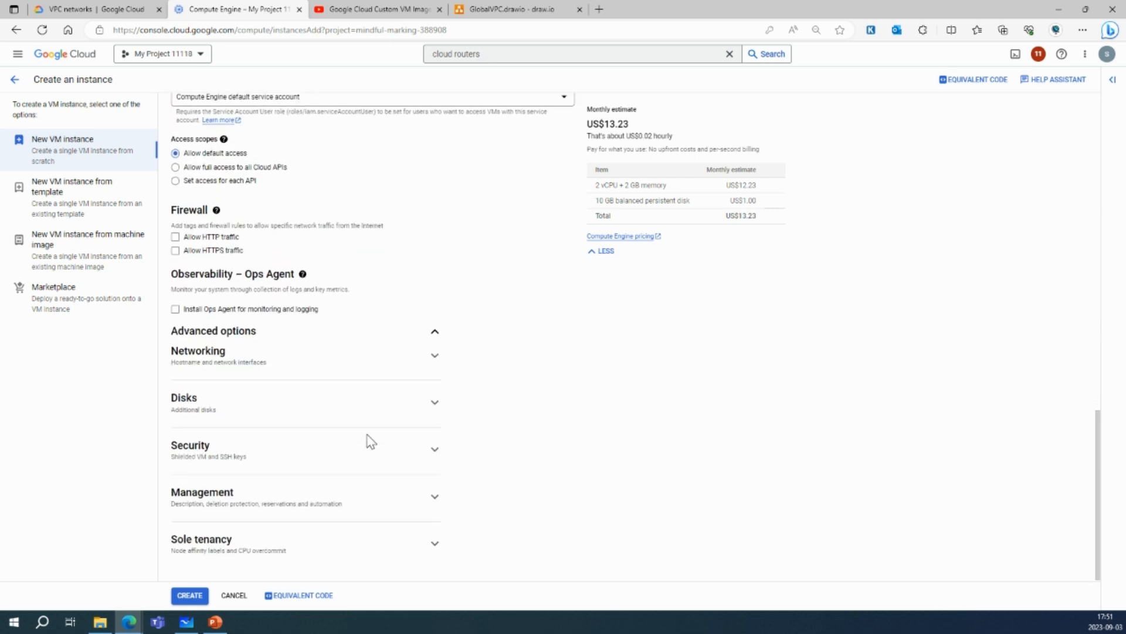
left_click(245, 363)
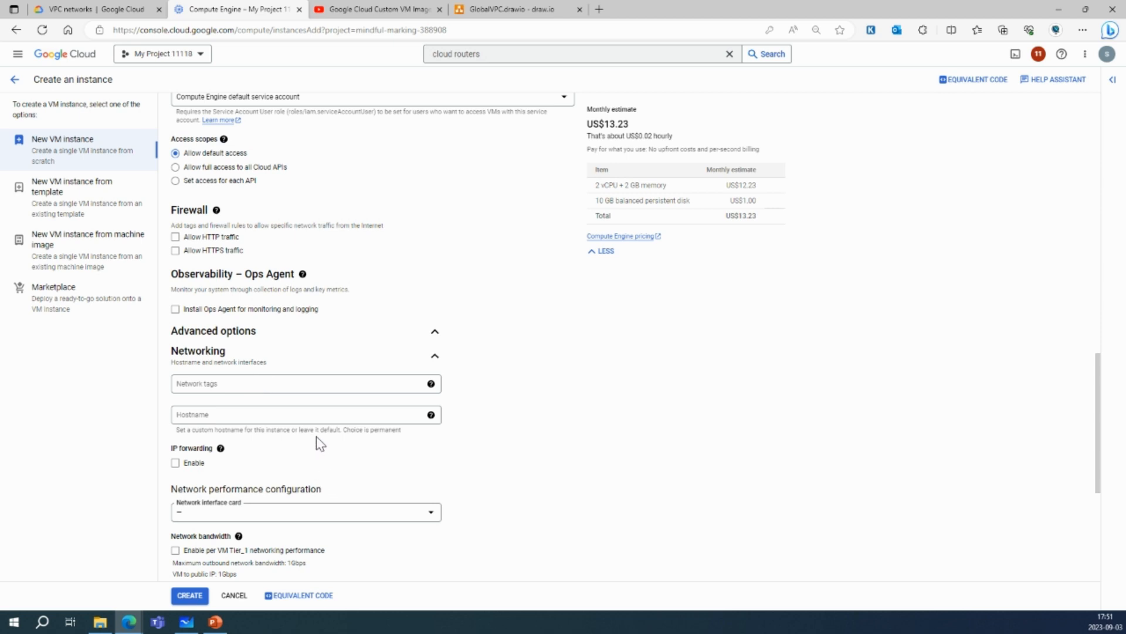
Step: Attach web1's network interface to network vpc2 and its subnetwork subnet1
scroll(319, 447, "down", 1)
scroll(305, 450, "down", 1)
scroll(306, 451, "down", 2)
left_click(296, 355)
left_click(268, 389)
left_click(216, 449)
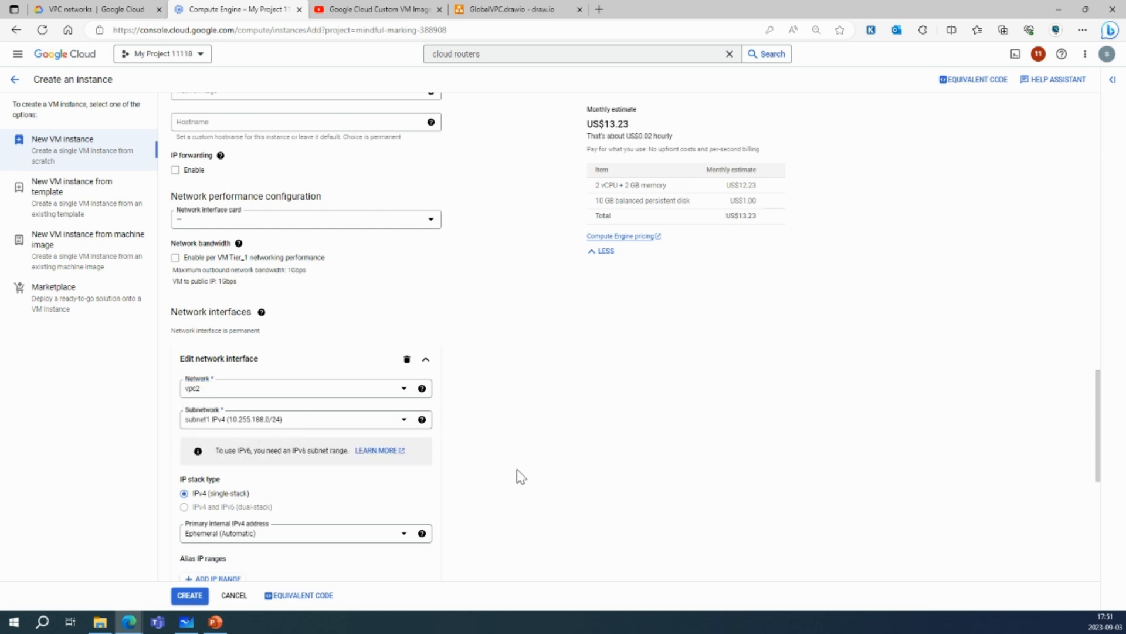
Step: Review the interface's IP address settings and the explanations of the Premium and Standard network service tiers
scroll(528, 469, "down", 3)
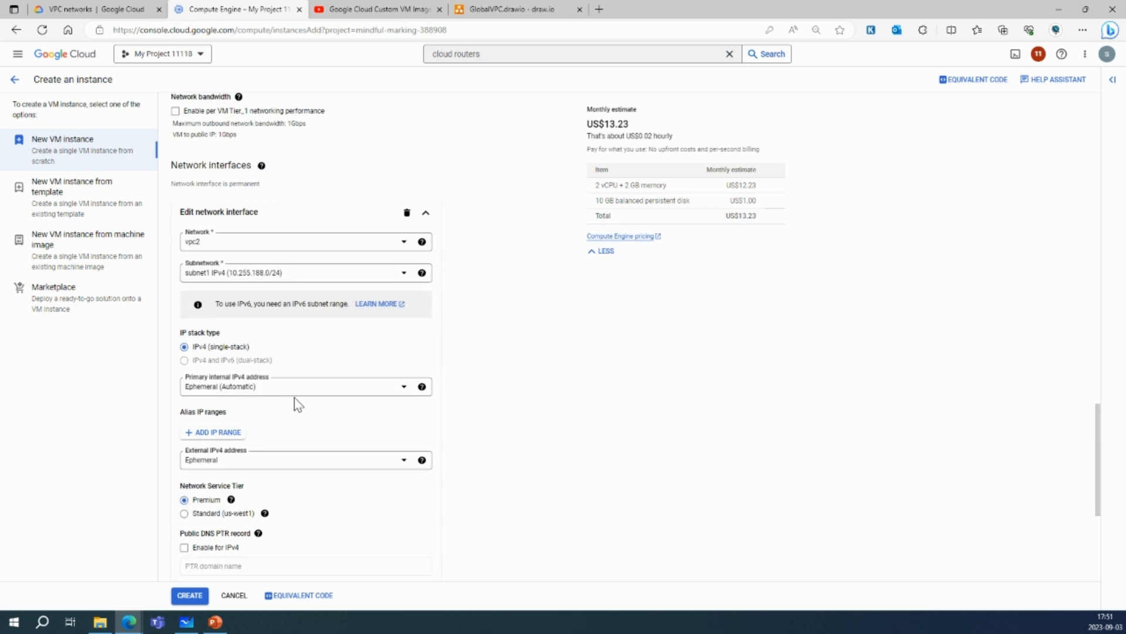
scroll(261, 393, "down", 3)
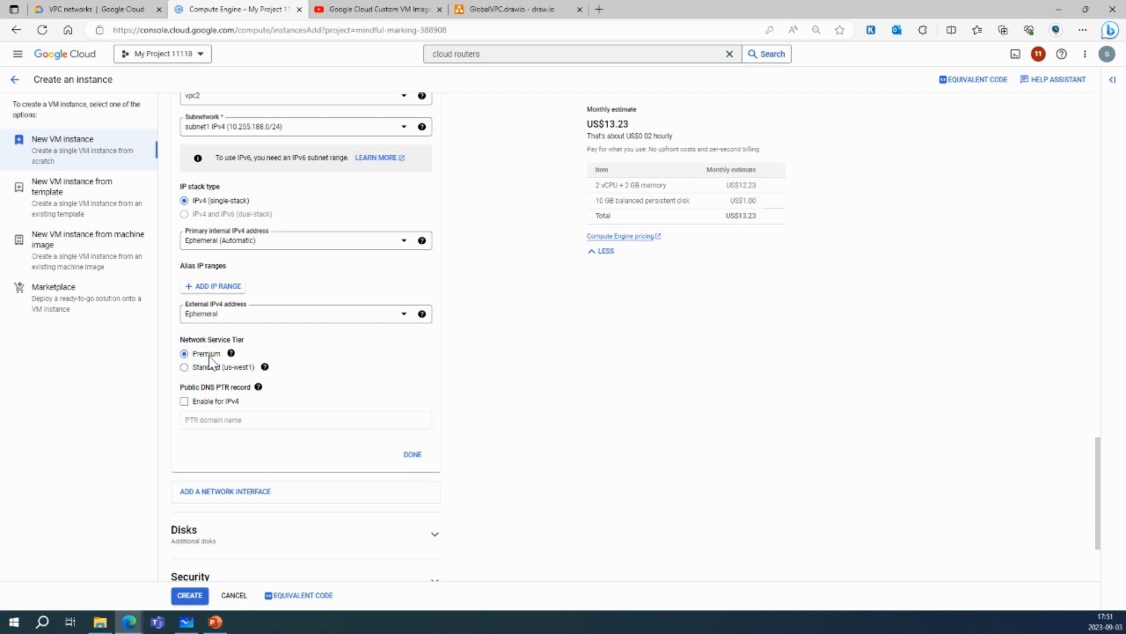
mouse_move(232, 355)
mouse_move(265, 368)
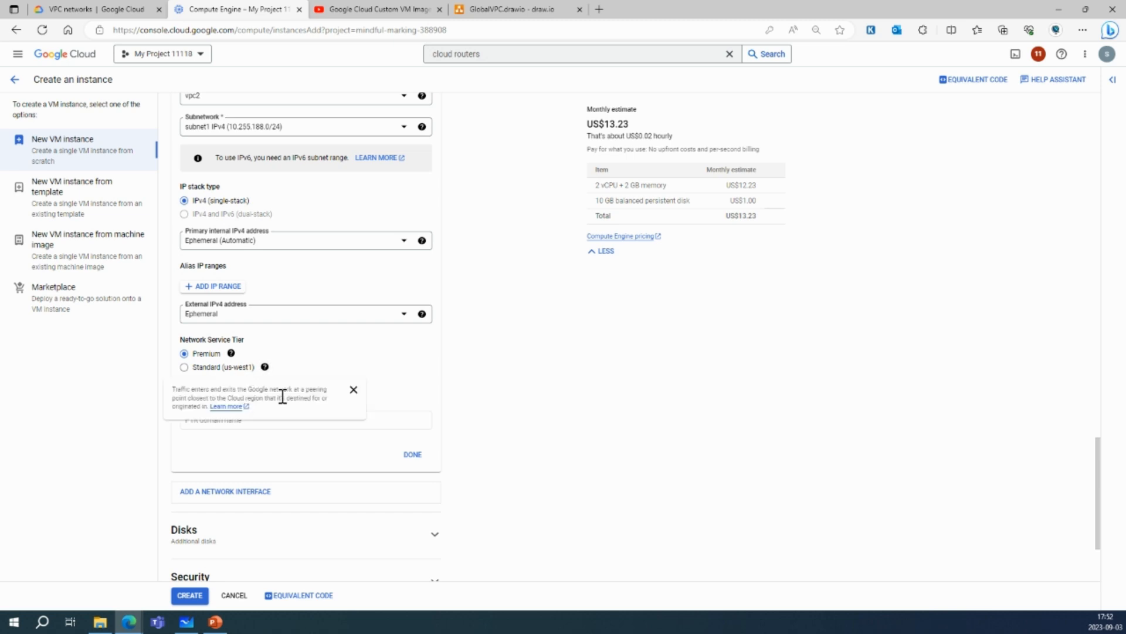
Step: Try to create web1 with the configured network interface and check its status in the list of VM instances
left_click(411, 454)
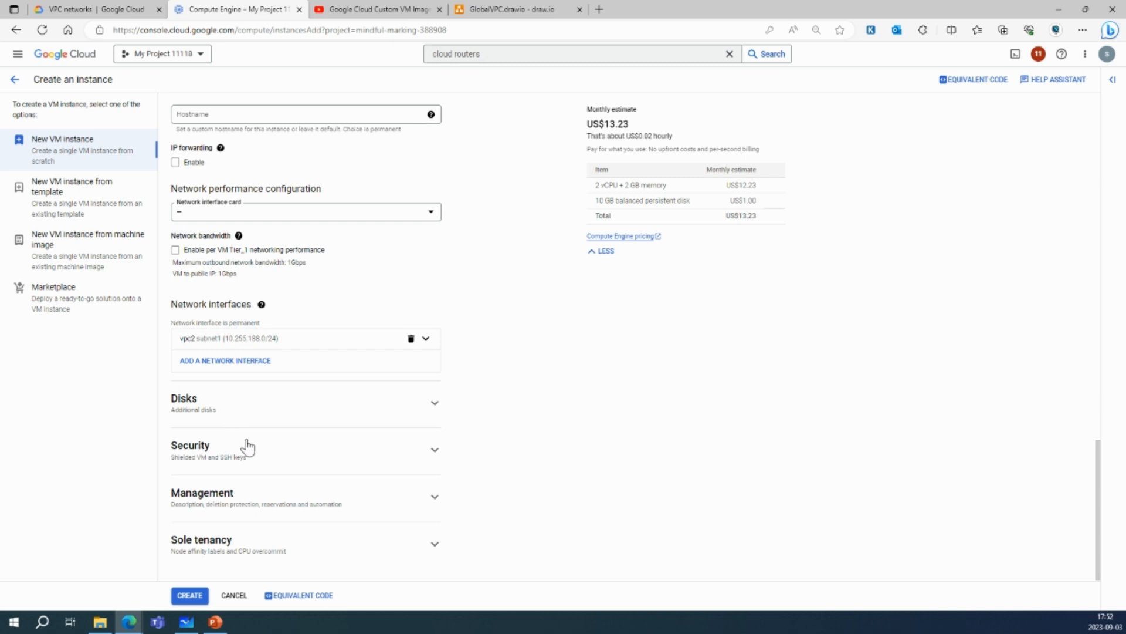
left_click(200, 596)
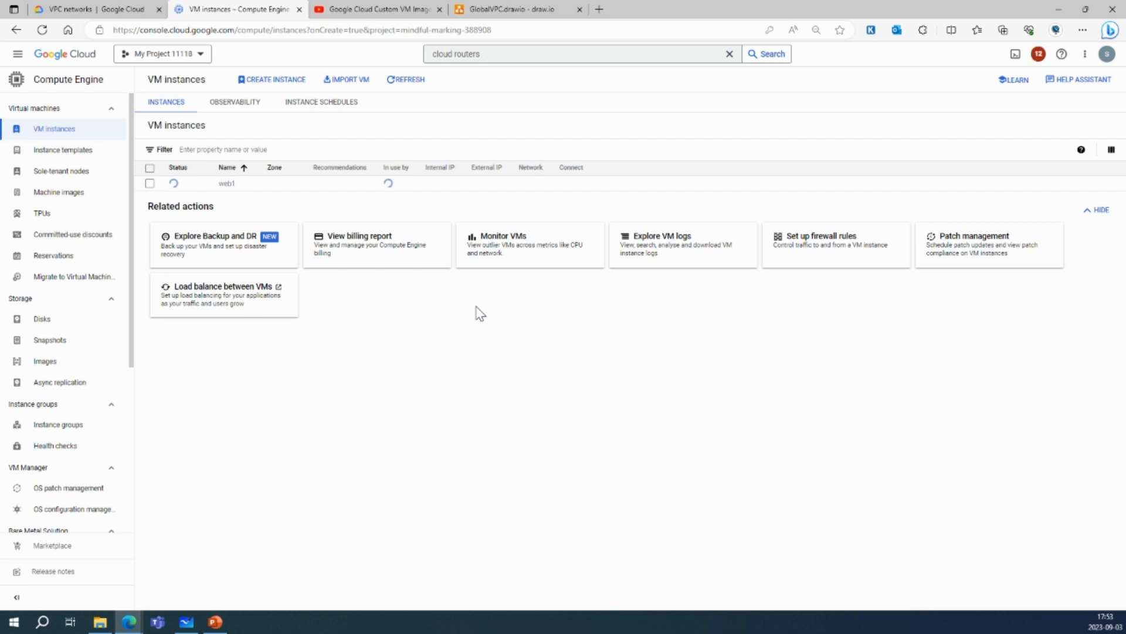
left_click(411, 82)
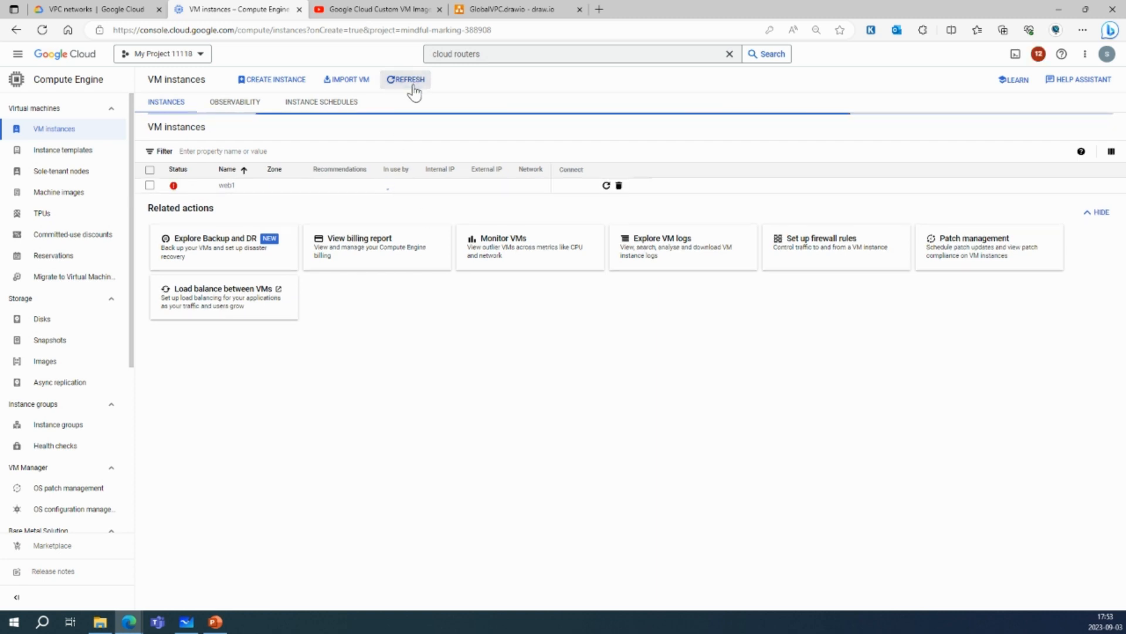
mouse_move(175, 187)
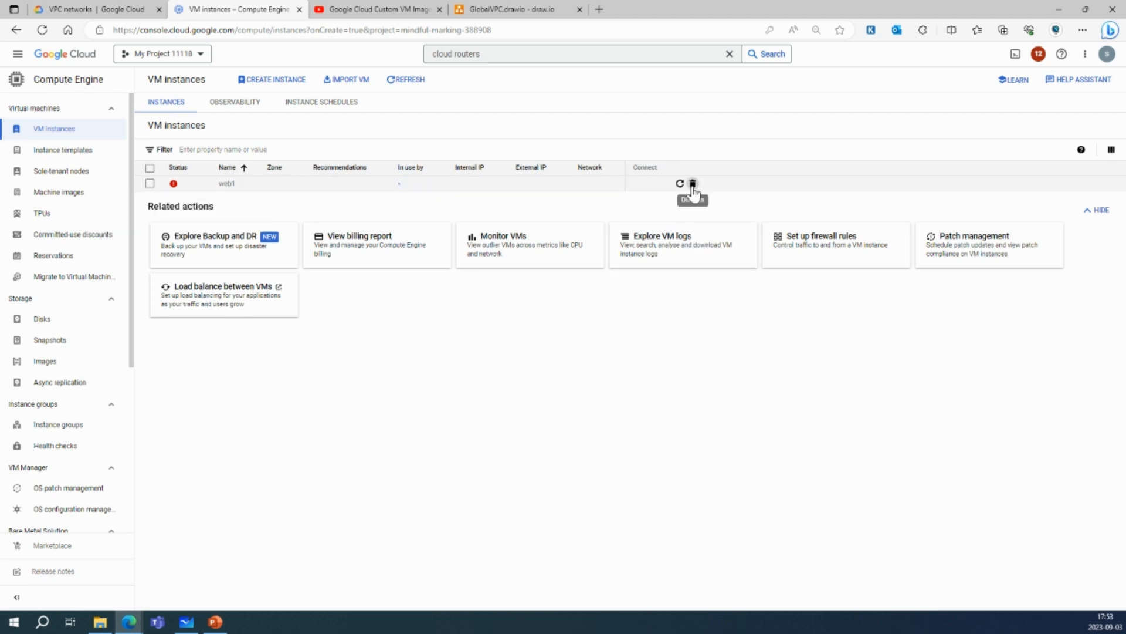
Step: Start creating another VM instance in region us-west1 (Oregon) and zone us-west1-a
left_click(267, 84)
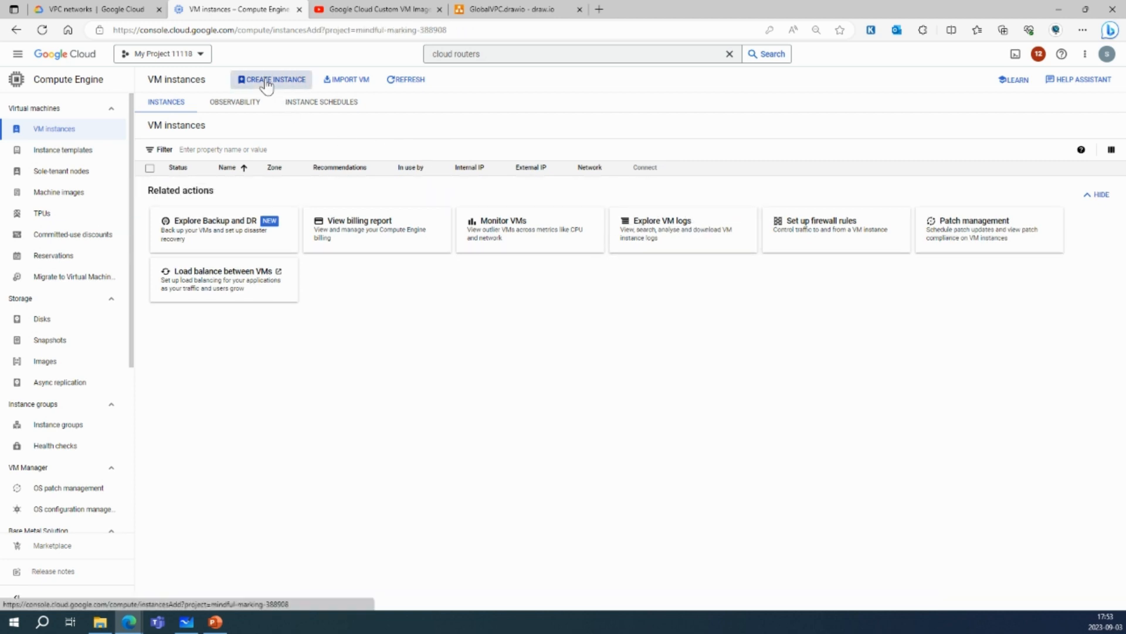
left_click_drag(152, 115, 148, 119)
left_click(252, 118)
left_click(249, 178)
scroll(321, 273, "down", 2)
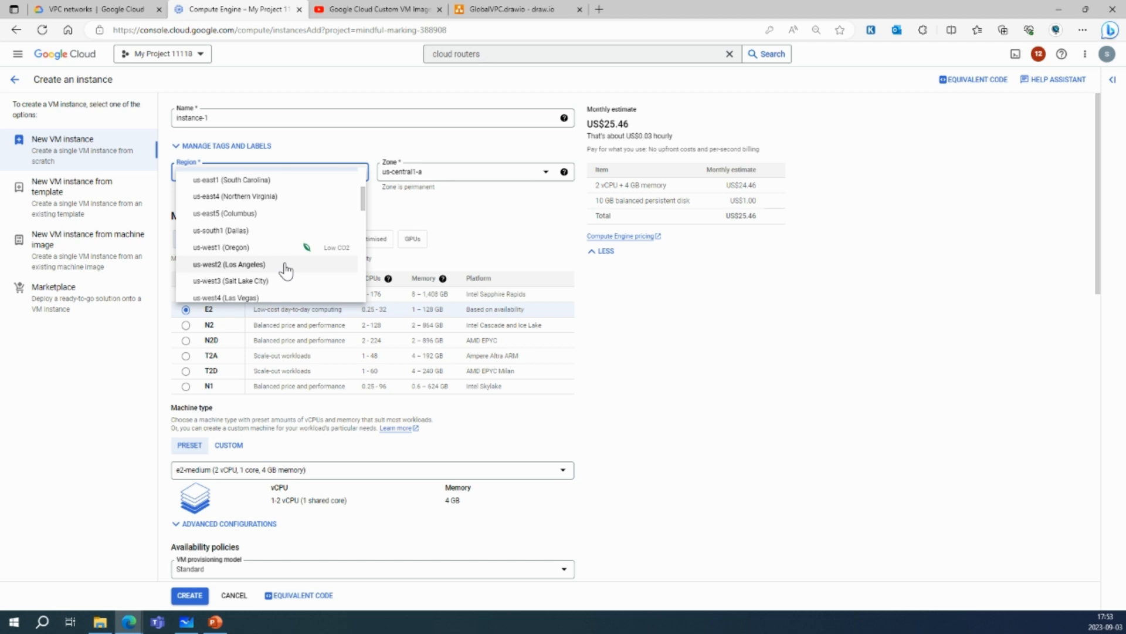
scroll(286, 271, "up", 2)
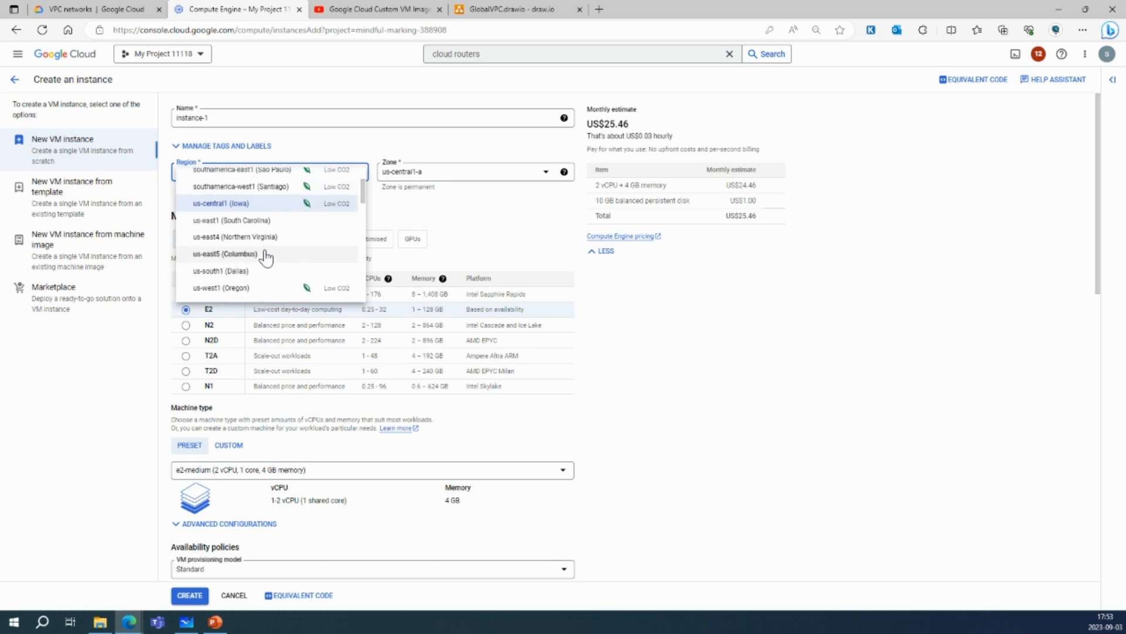
scroll(263, 254, "down", 1)
left_click(261, 268)
left_click(450, 176)
left_click(432, 214)
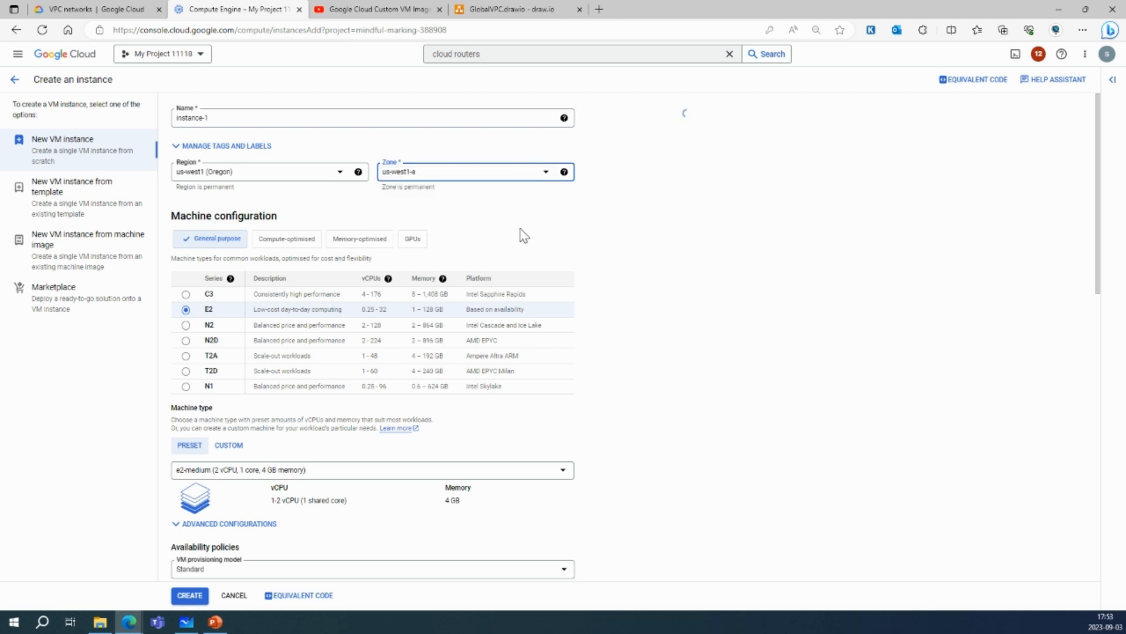
Step: Choose the e2-small preset as the machine type of the new instance
scroll(280, 316, "down", 1)
left_click(350, 397)
left_click(390, 466)
Step: Reveal the hostname and network interface settings in the new instance's advanced options
scroll(478, 448, "down", 10)
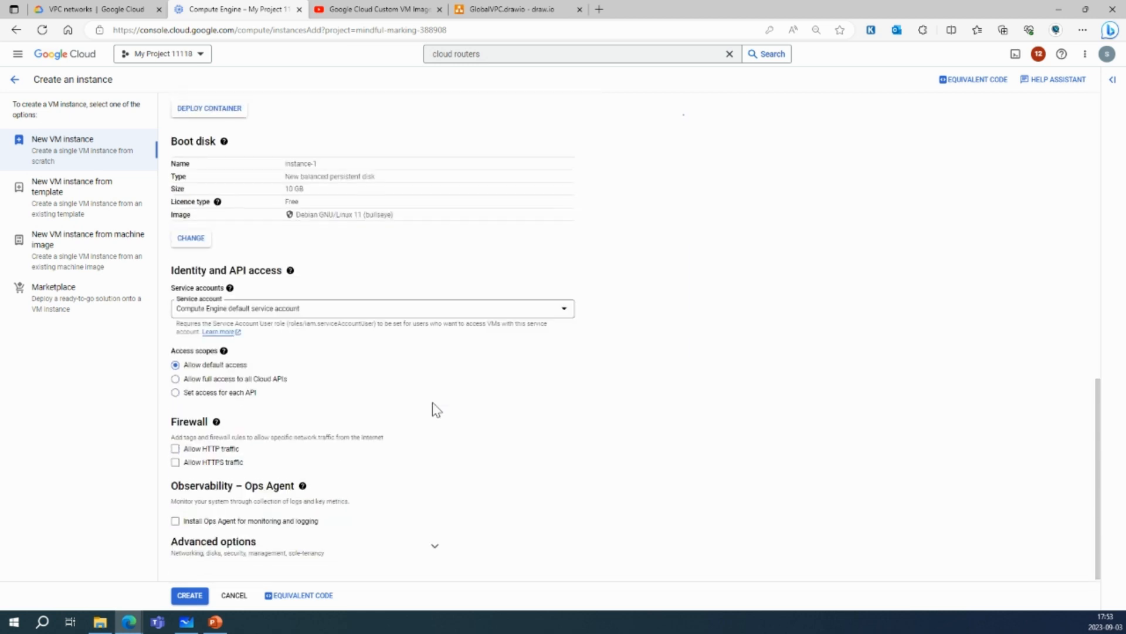
left_click(237, 540)
scroll(413, 434, "down", 3)
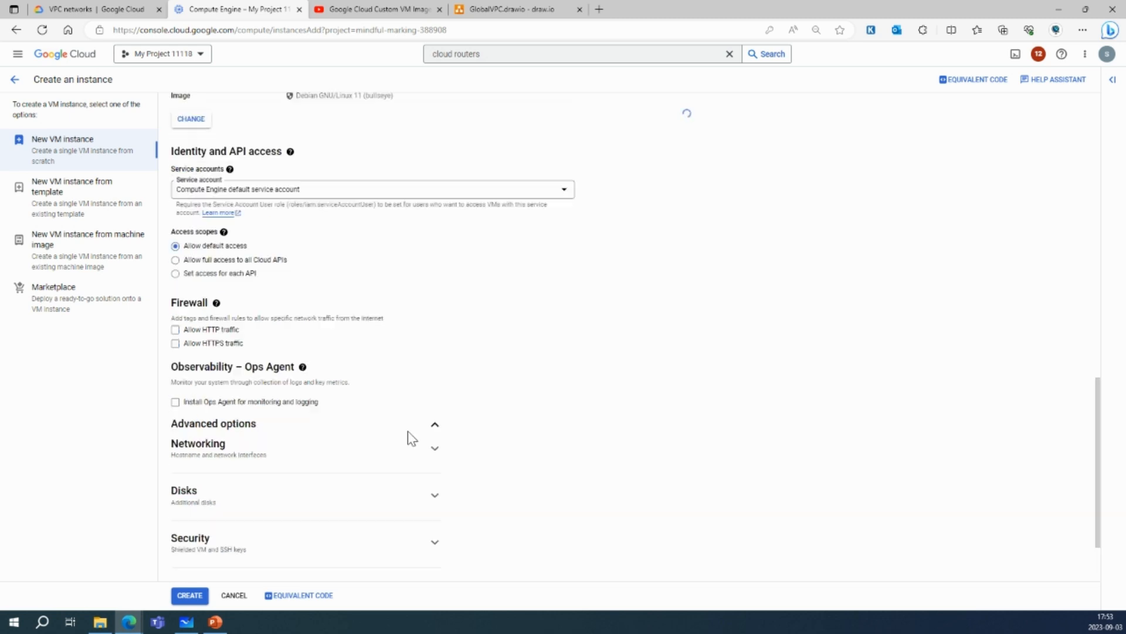
left_click(293, 371)
scroll(292, 371, "down", 4)
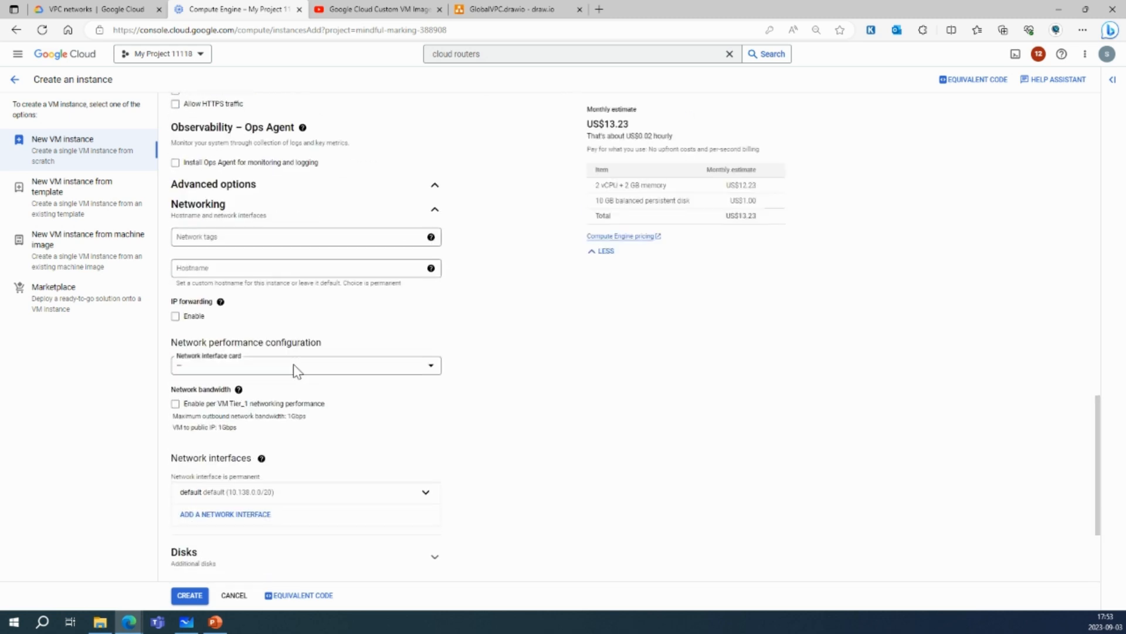
Step: Set the instance's network interface to network vpc2 with subnetwork subnet1, keeping the Premium tier, and confirm the interface
left_click(285, 351)
scroll(285, 451, "down", 1)
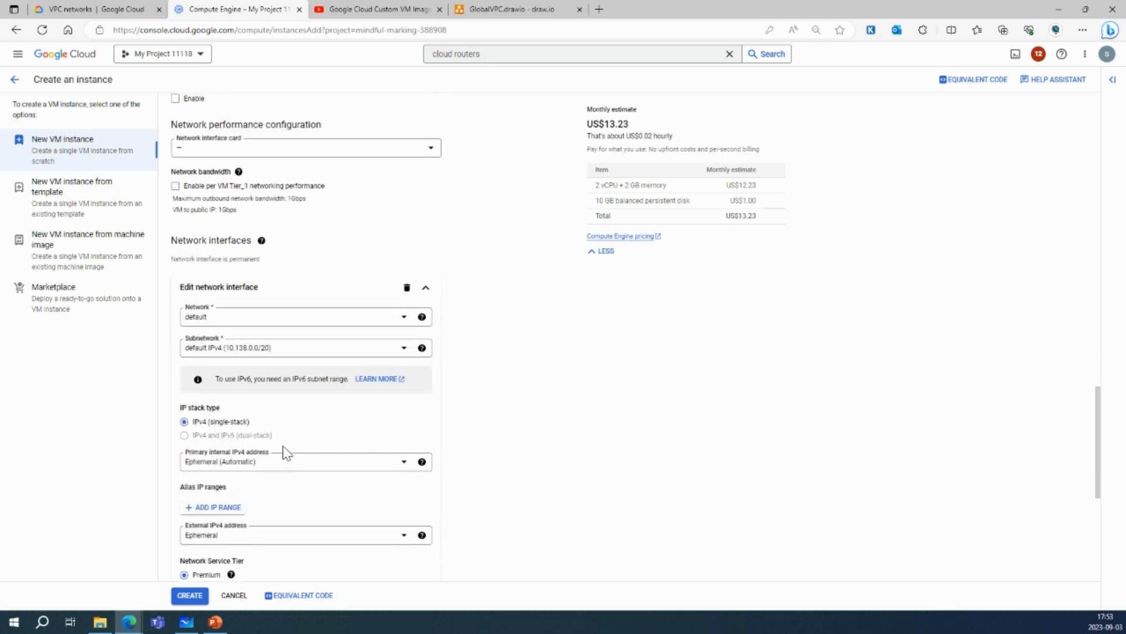
left_click(301, 315)
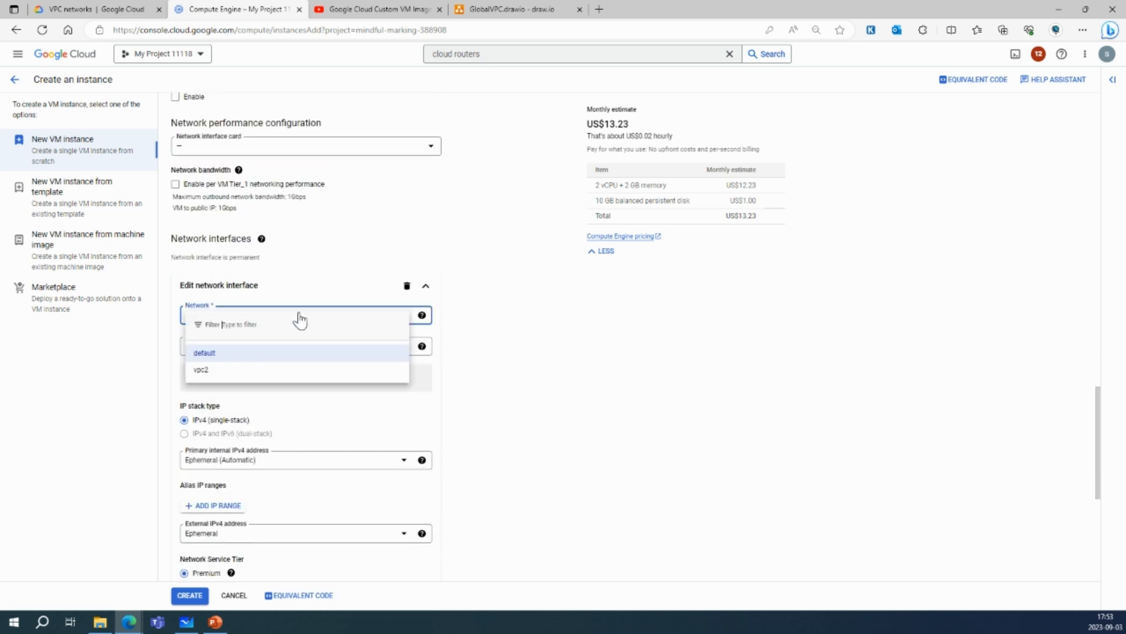
left_click(214, 370)
left_click(284, 347)
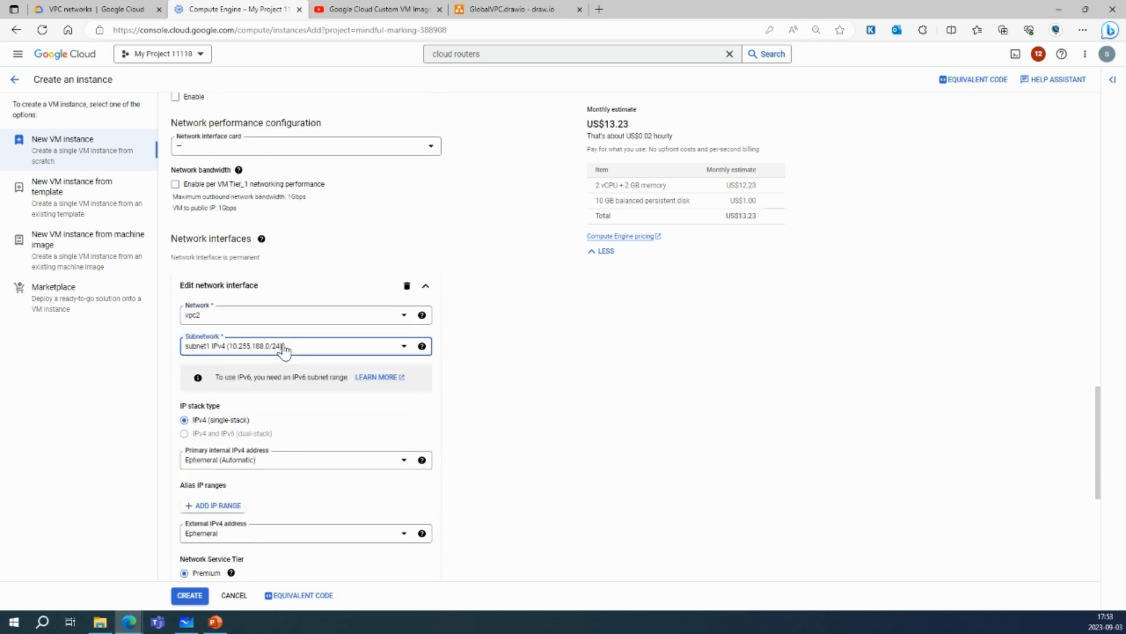
left_click(387, 428)
scroll(387, 428, "down", 5)
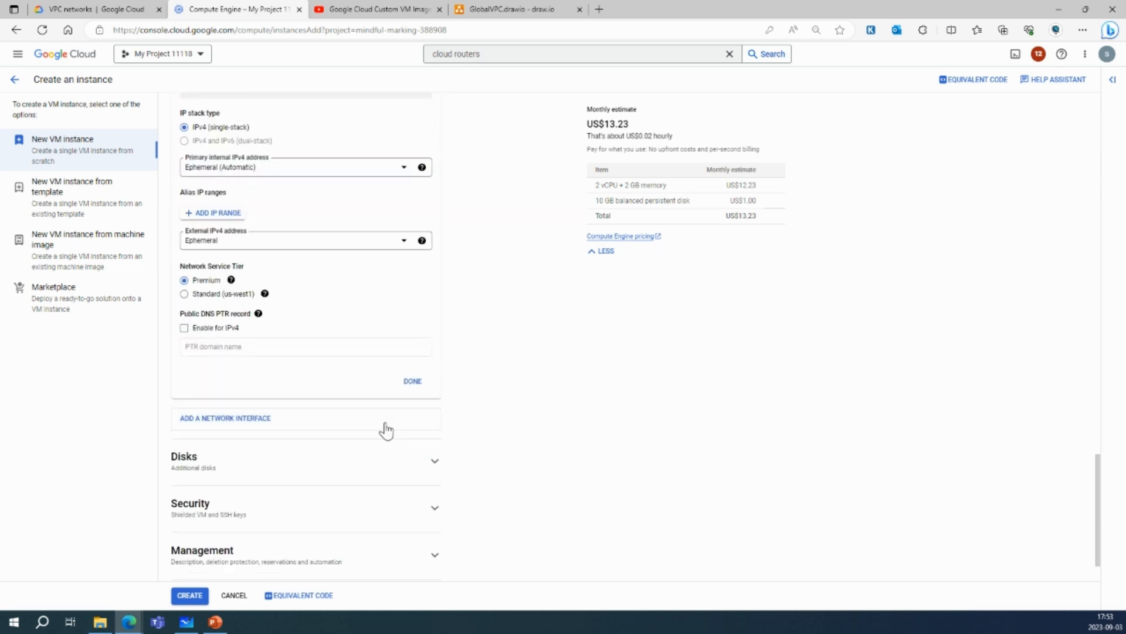
left_click(413, 382)
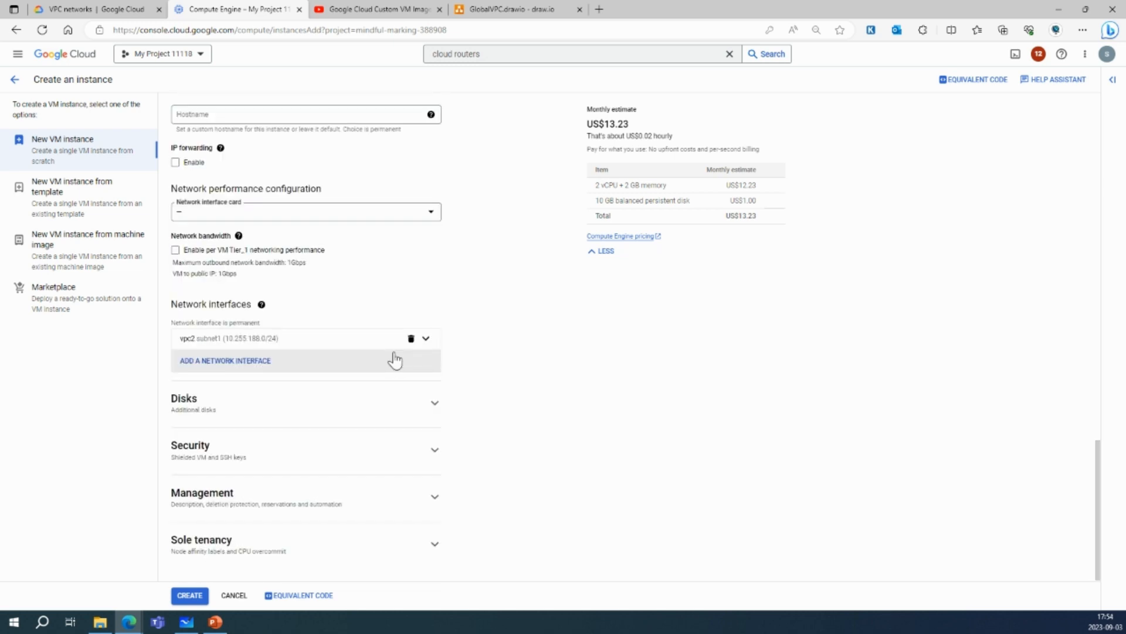
Step: Paste the web server startup script copied from the text editor into the instance's Management automation settings and review it from its first line
left_click(333, 506)
scroll(333, 506, "down", 4)
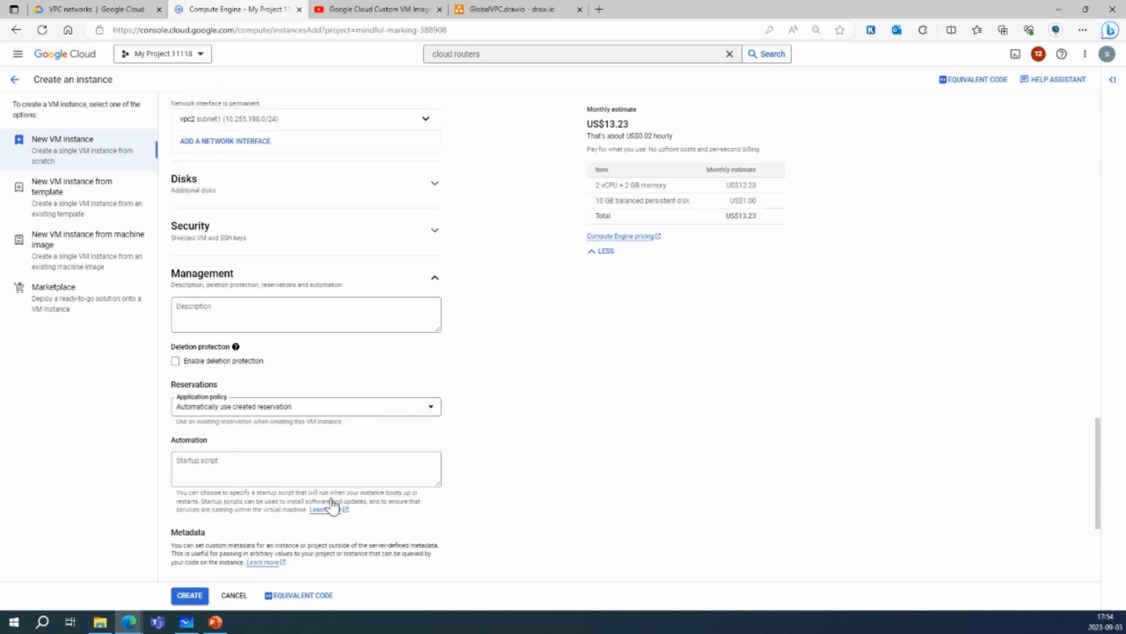
left_click(210, 465)
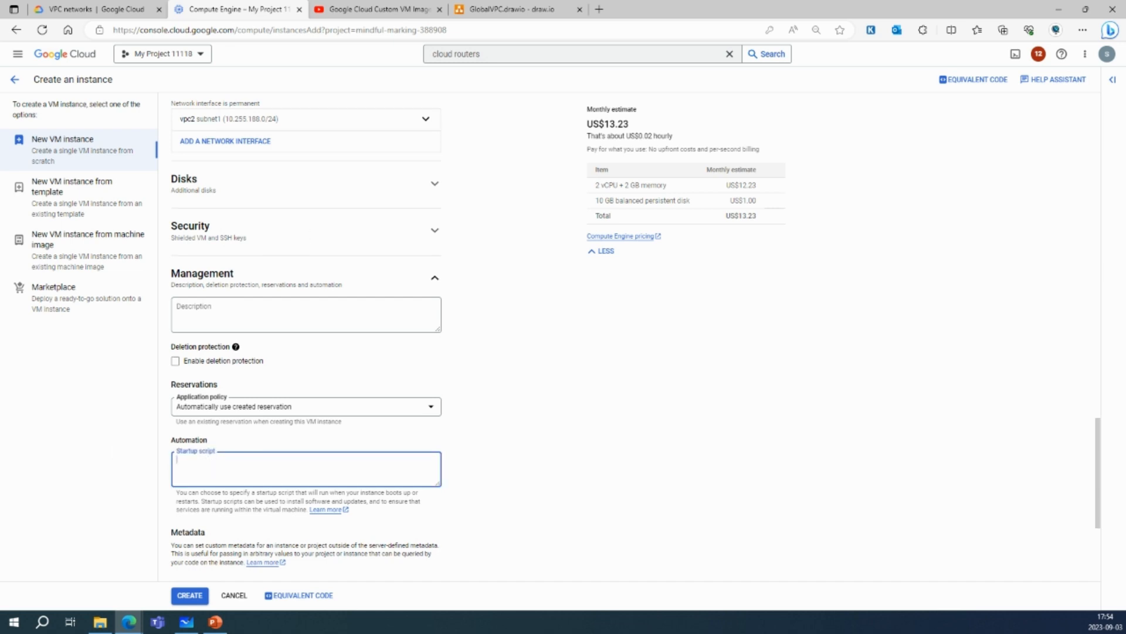
key("alt+Tab")
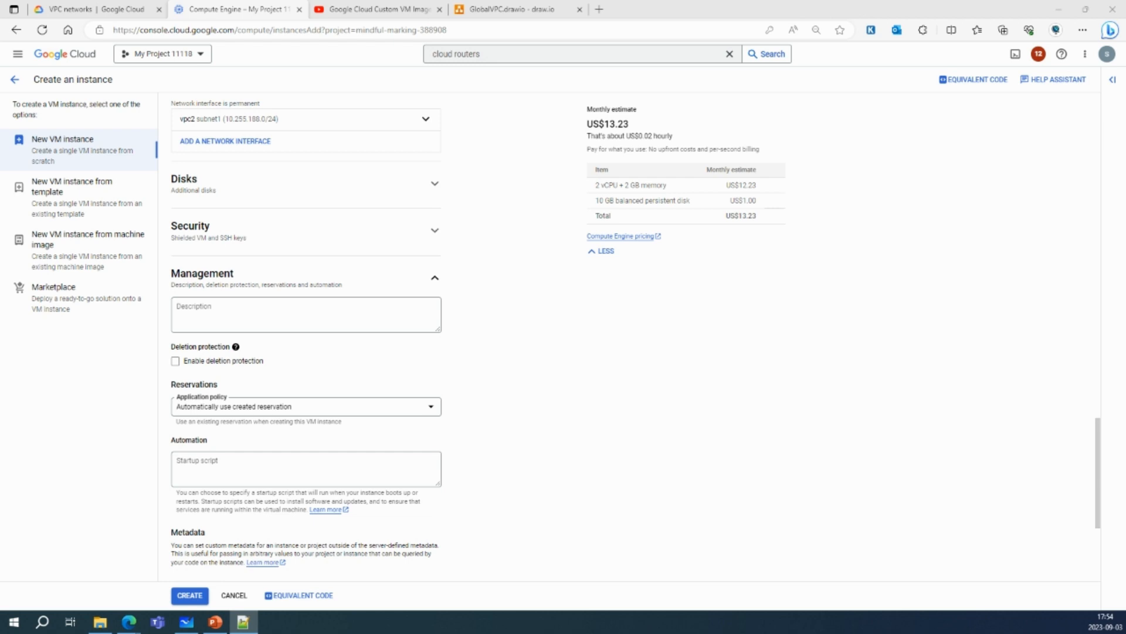
left_click(215, 459)
key("ctrl+v")
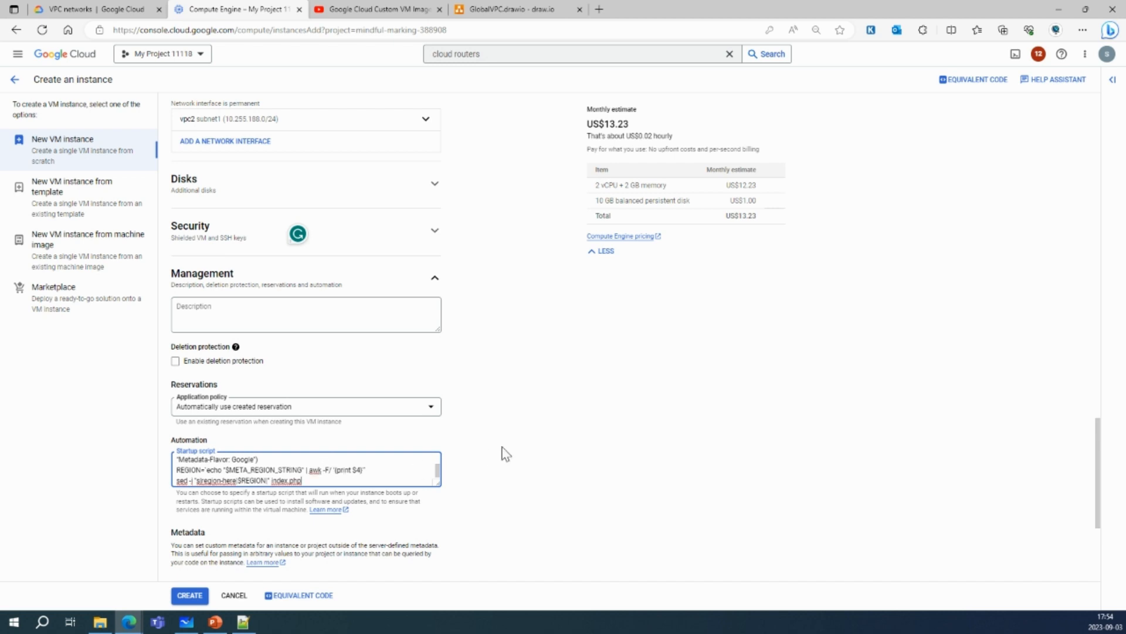
scroll(486, 434, "down", 3)
scroll(367, 375, "down", 2)
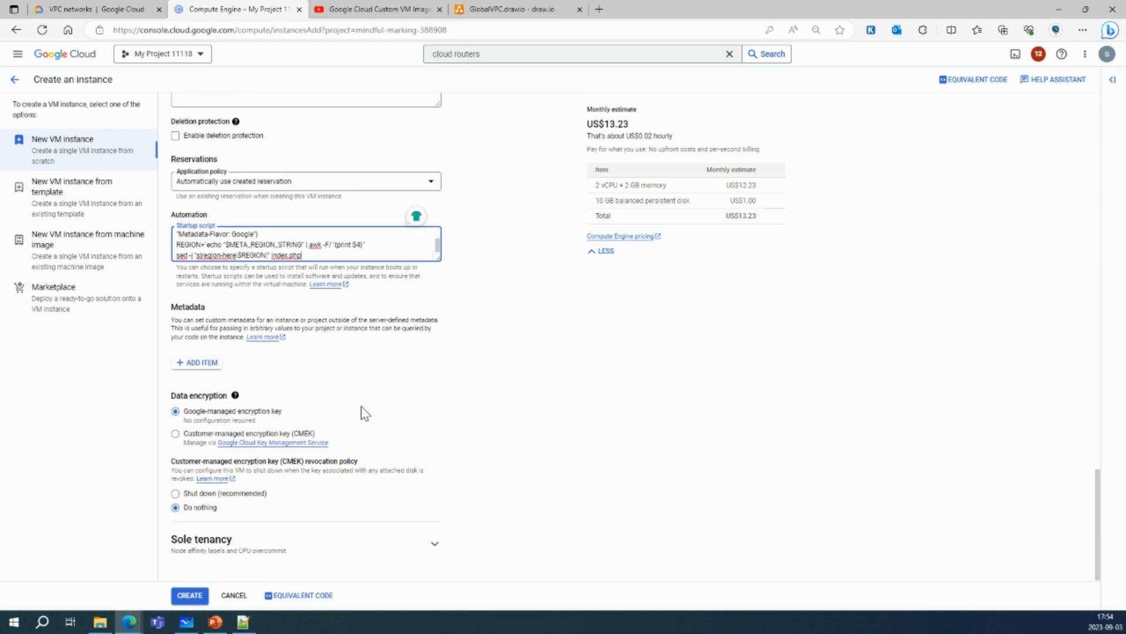
scroll(269, 242, "up", 5)
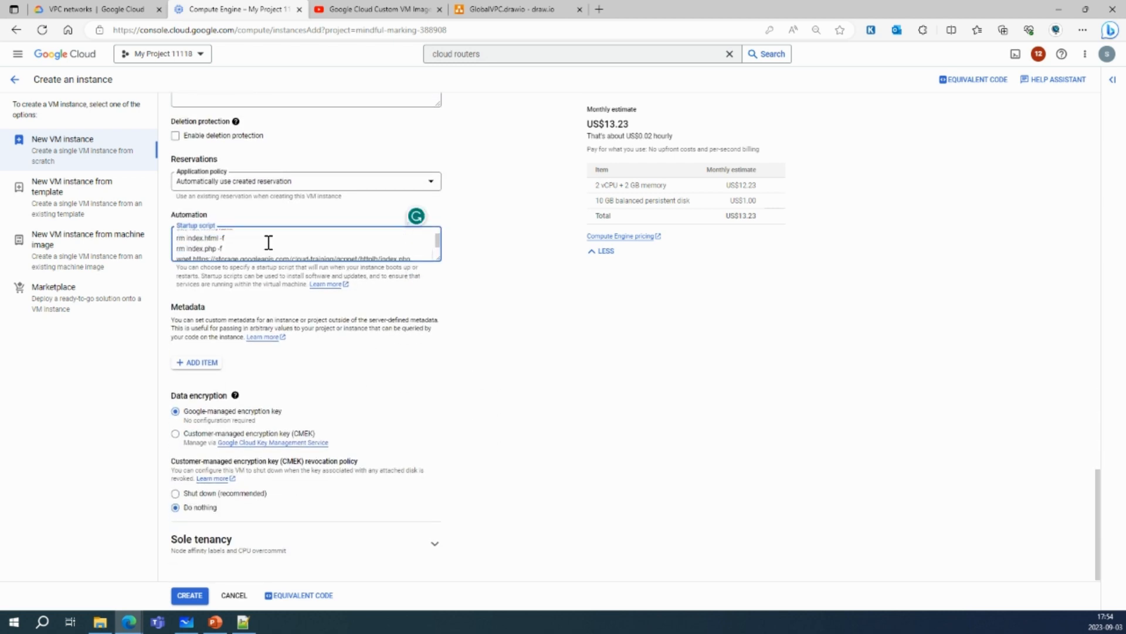
scroll(268, 242, "up", 2)
left_click(496, 339)
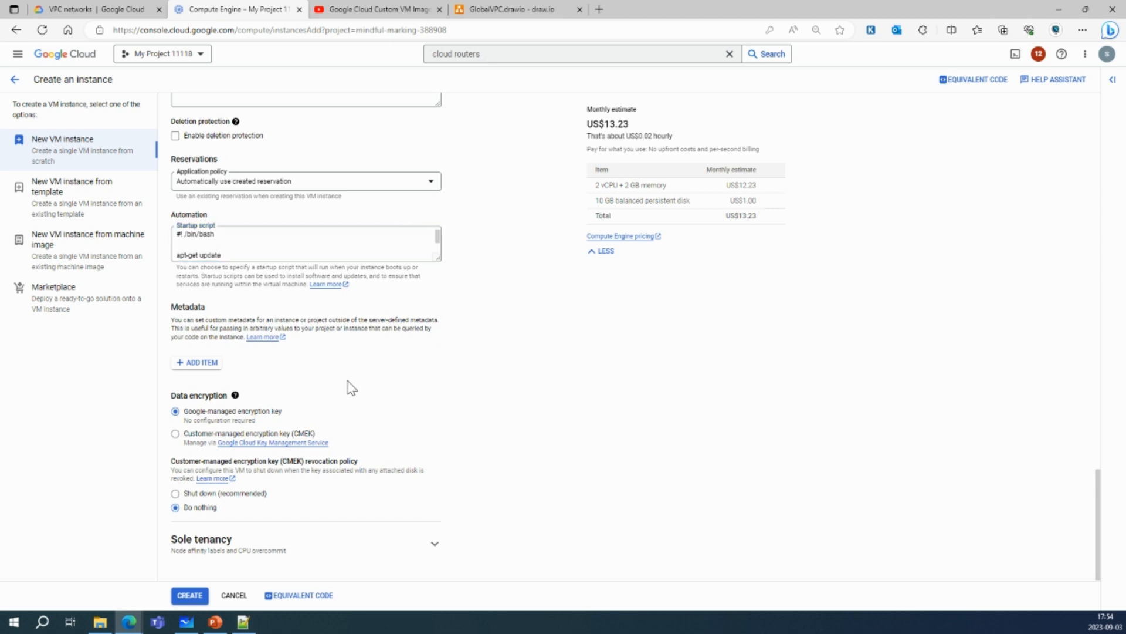
Step: Allow HTTP traffic in the instance's firewall settings and create the instance
scroll(252, 408, "up", 15)
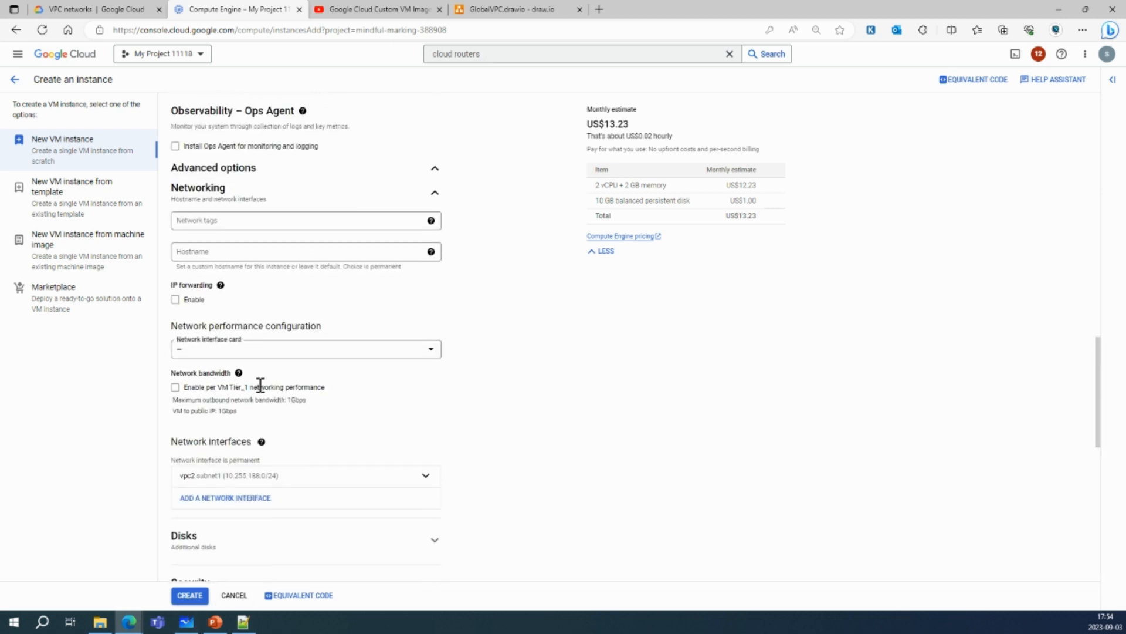
scroll(256, 380, "up", 6)
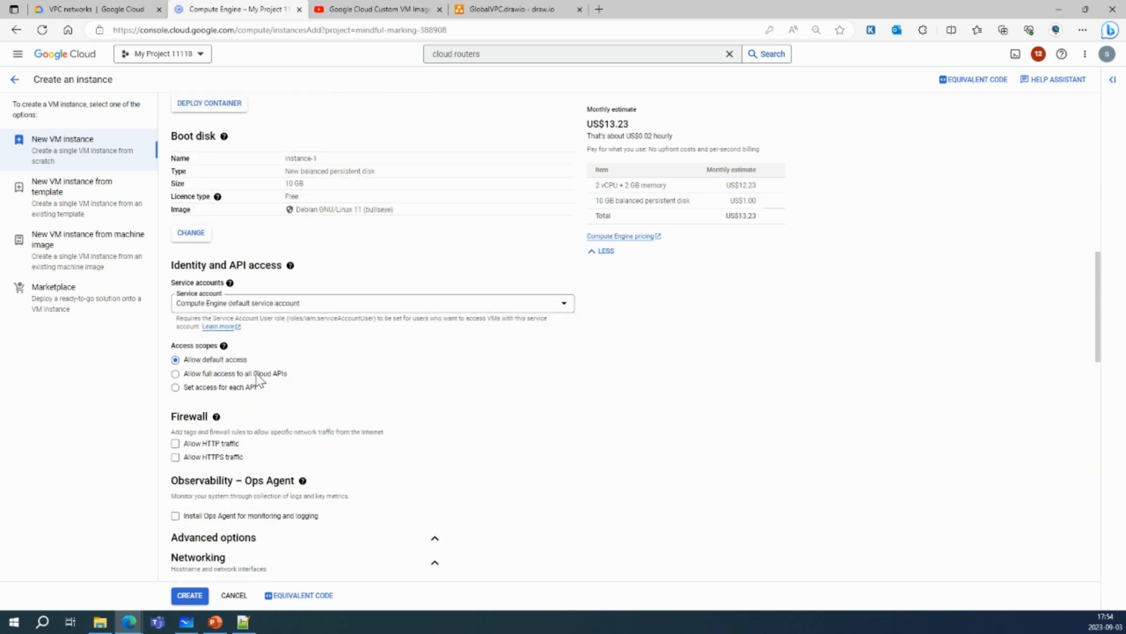
left_click(175, 442)
scroll(320, 467, "down", 20)
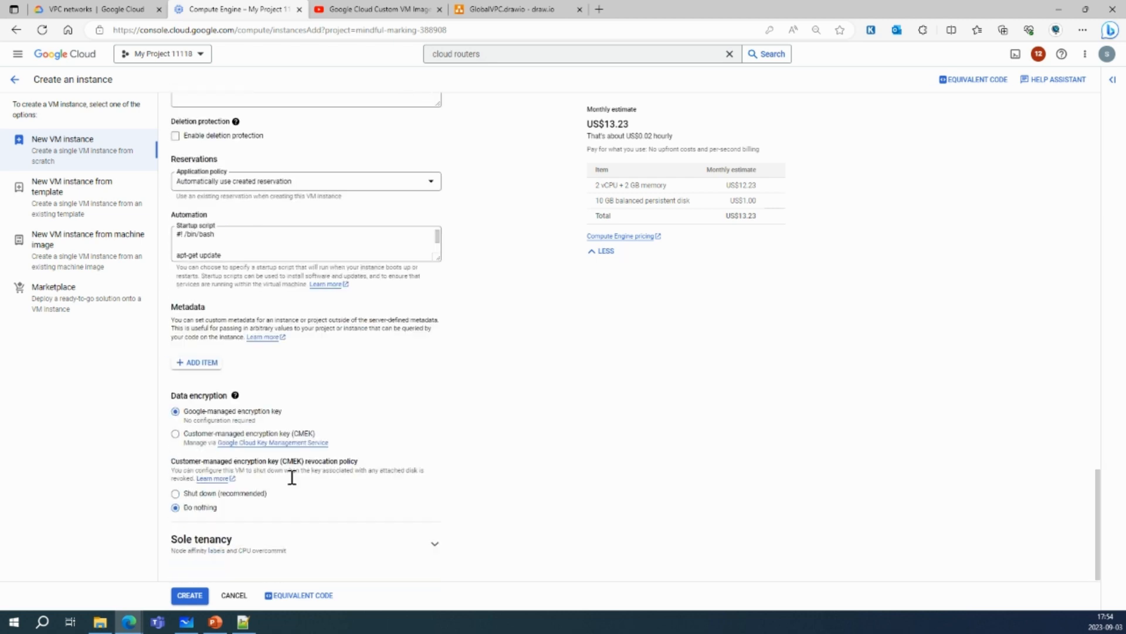
left_click(189, 596)
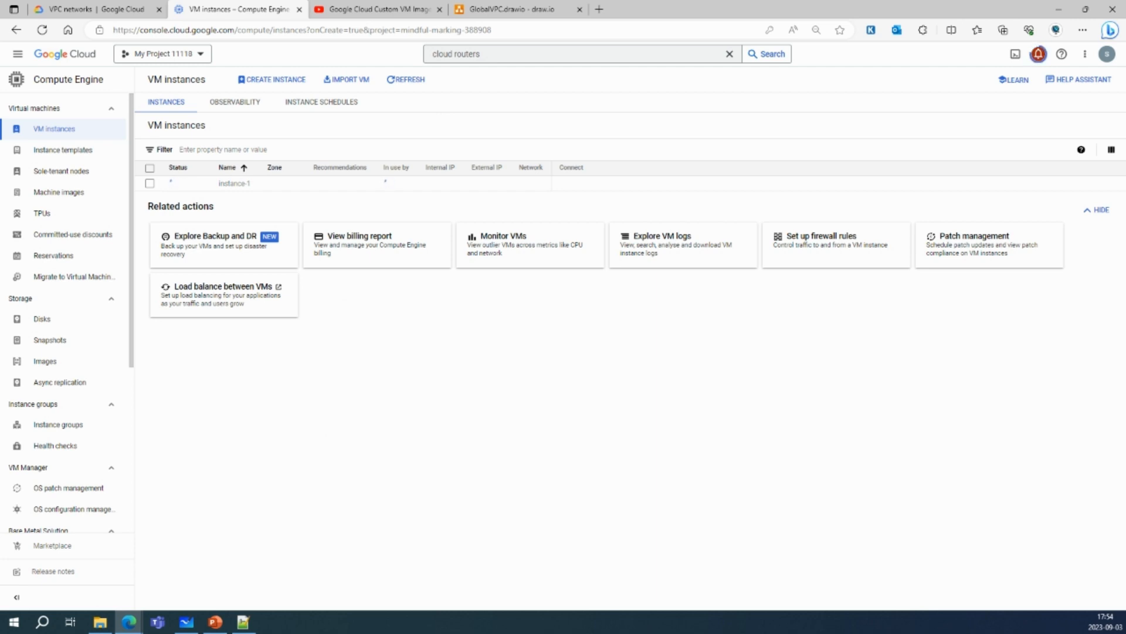
Step: Refresh the VM instances list and examine the new instance's zone, internal and external IPs, and network
left_click(406, 80)
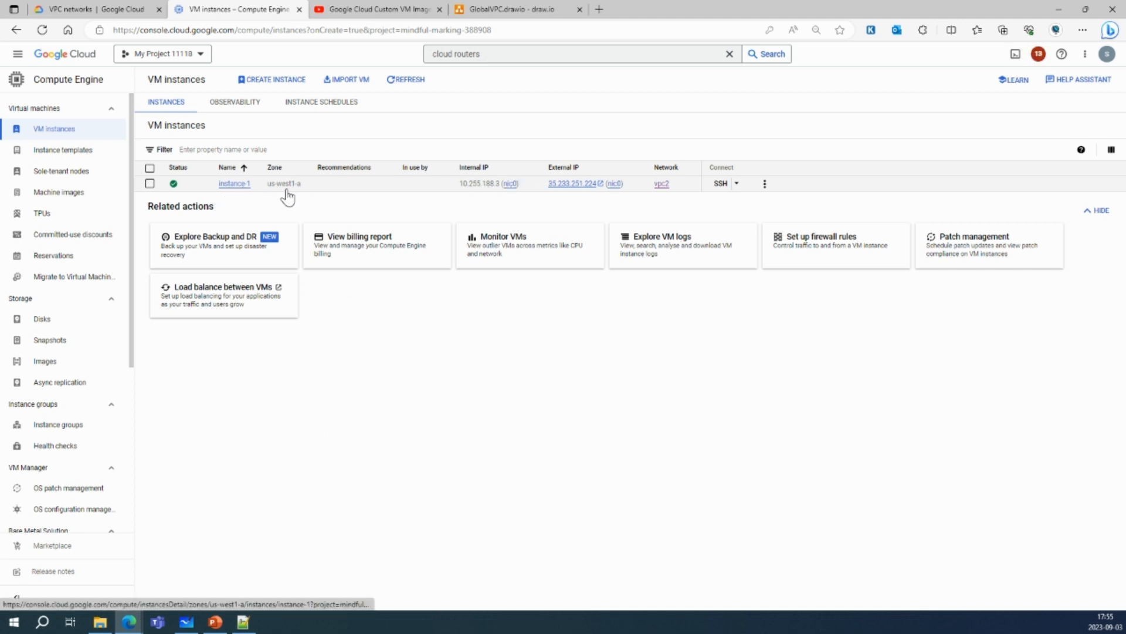
left_click_drag(460, 184, 604, 186)
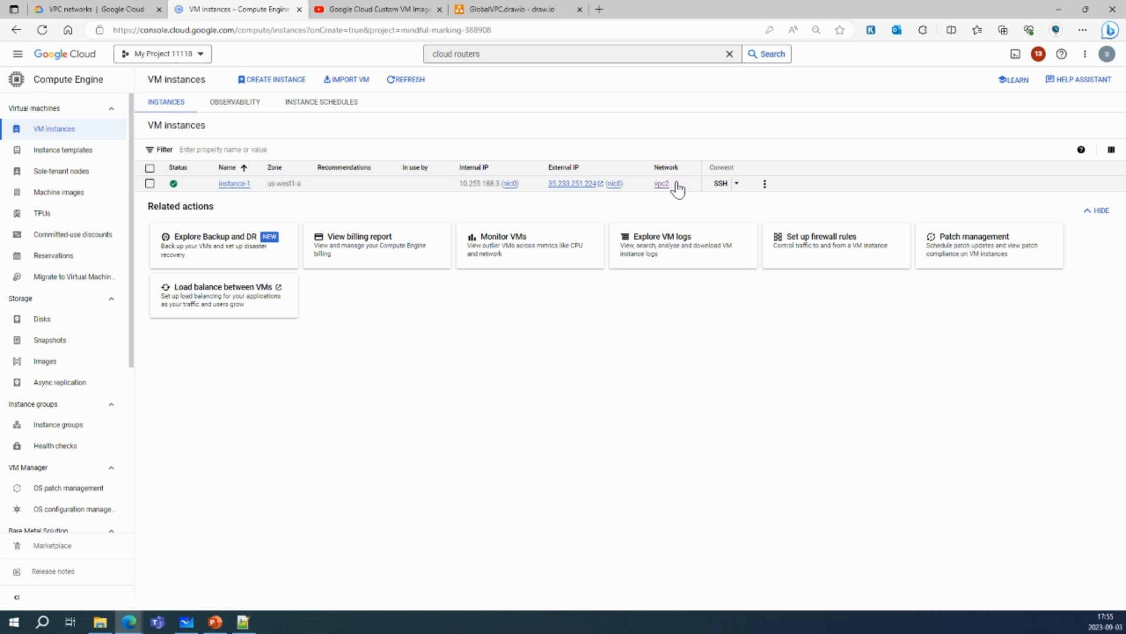
left_click_drag(674, 186, 656, 193)
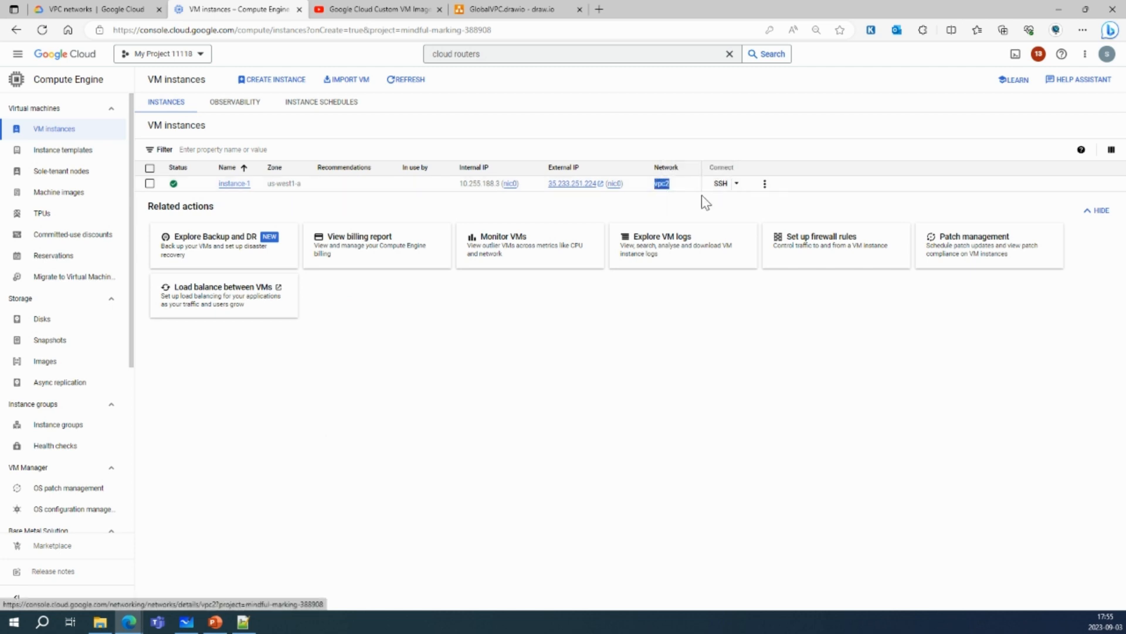
left_click(677, 200)
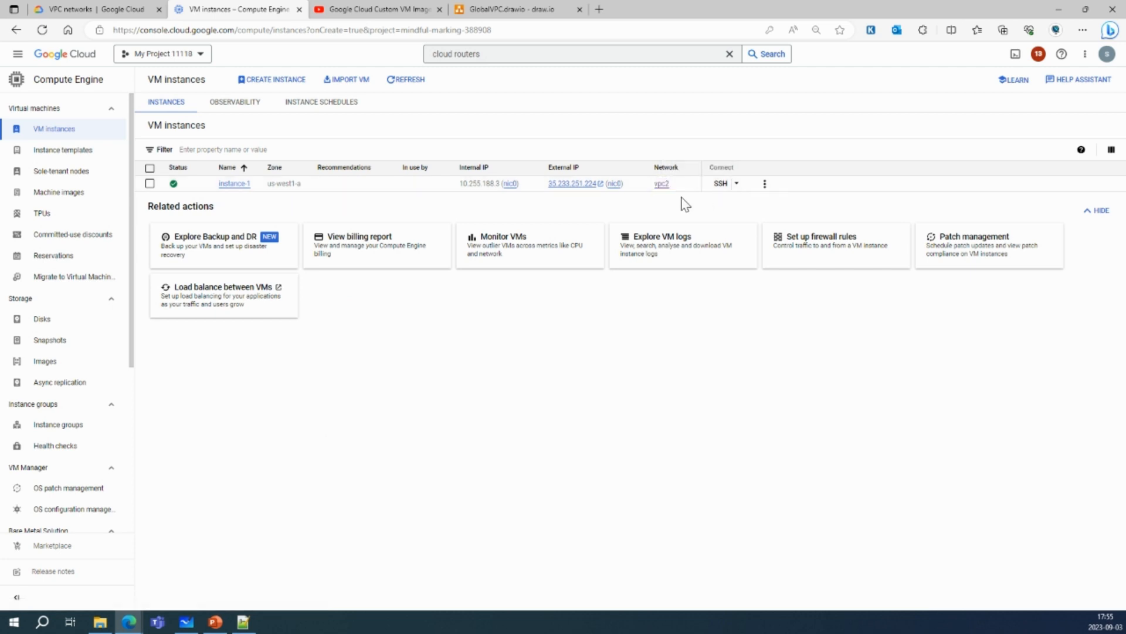
left_click(150, 183)
left_click(150, 183)
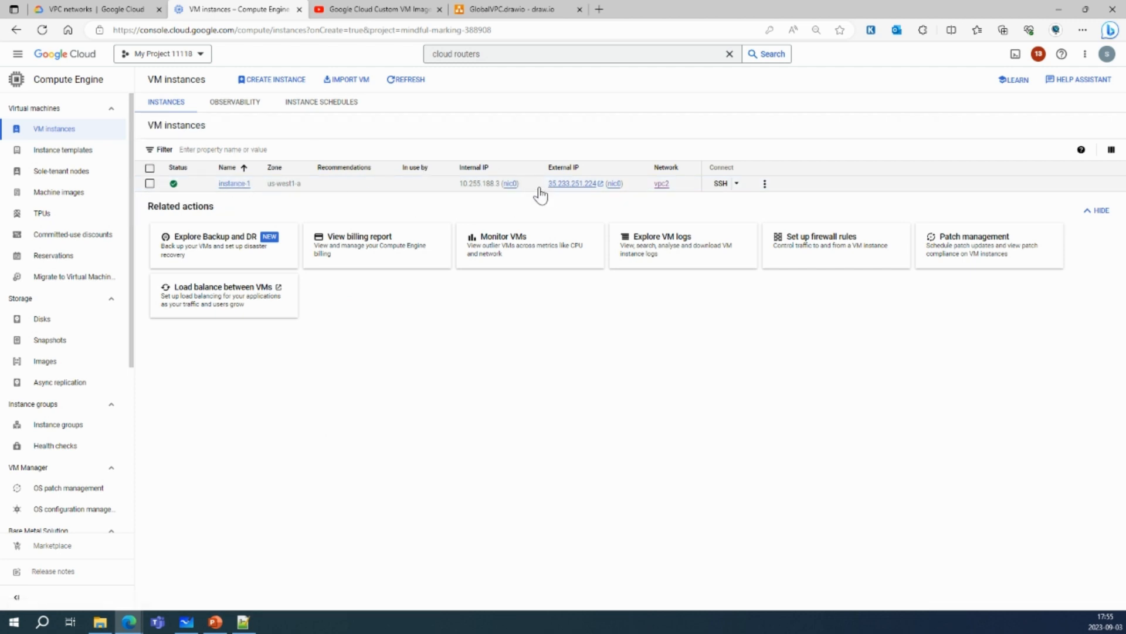
Step: Open the instance's external IP in the browser, look over the served web page, and return to the VM instances list
left_click(572, 184)
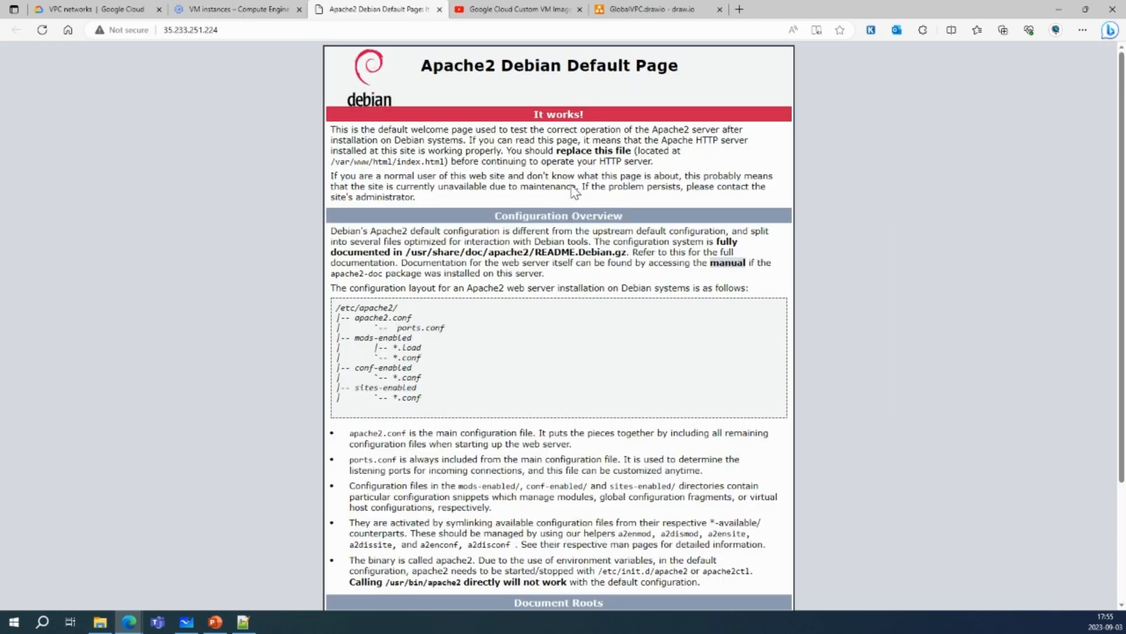
scroll(526, 328, "down", 3)
scroll(505, 387, "up", 3)
left_click(235, 7)
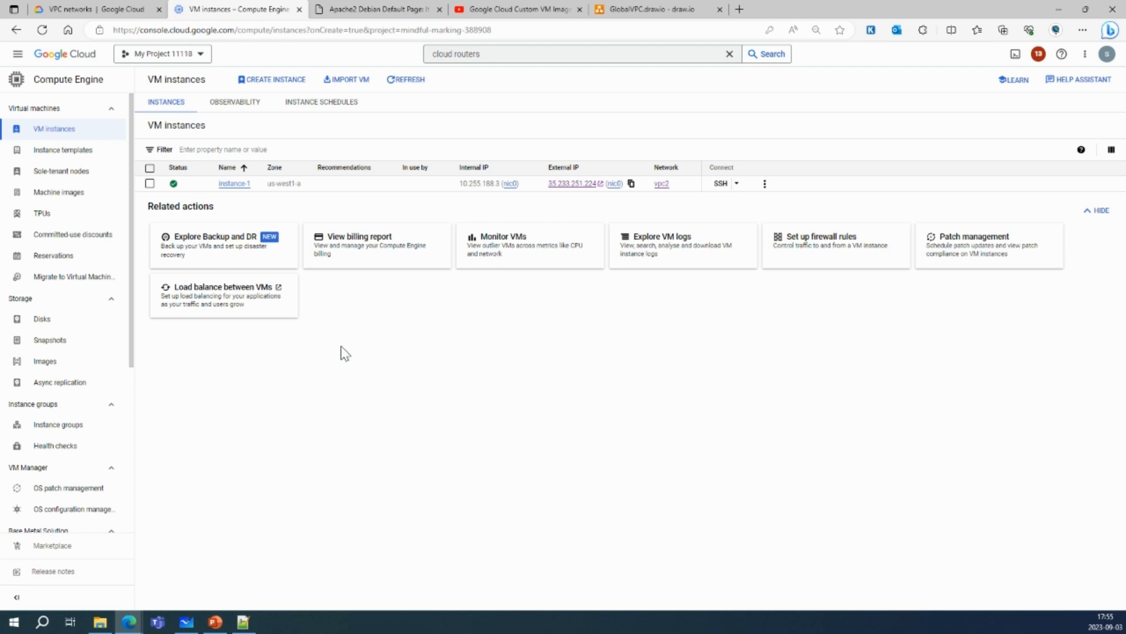
Step: Go to the list of VPC networks in the current project
left_click(18, 53)
mouse_move(88, 352)
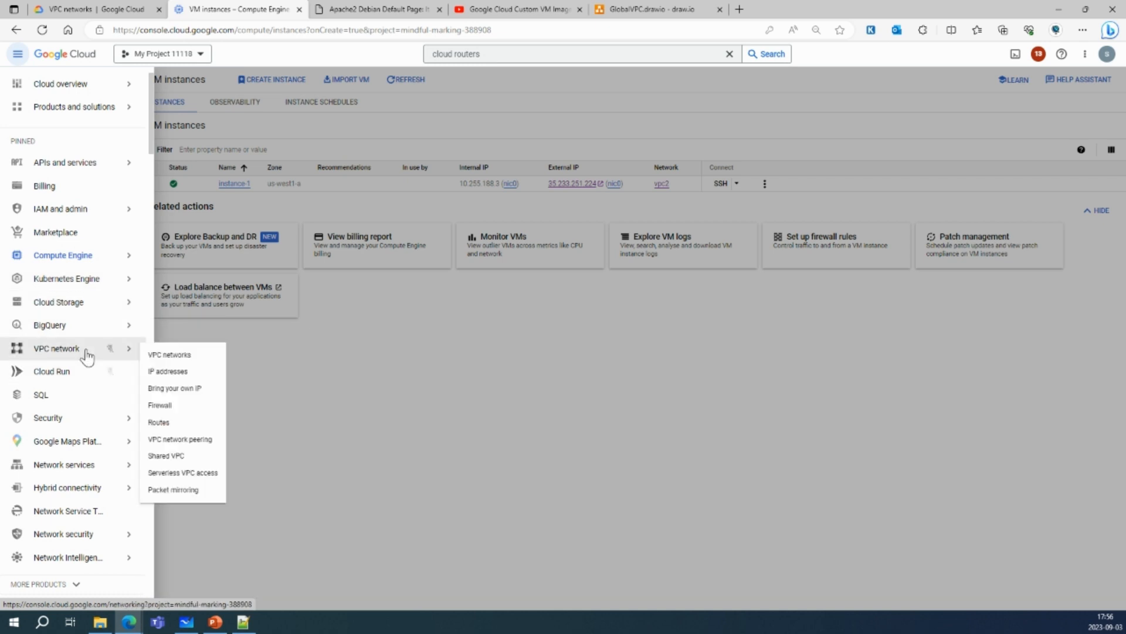
left_click(186, 355)
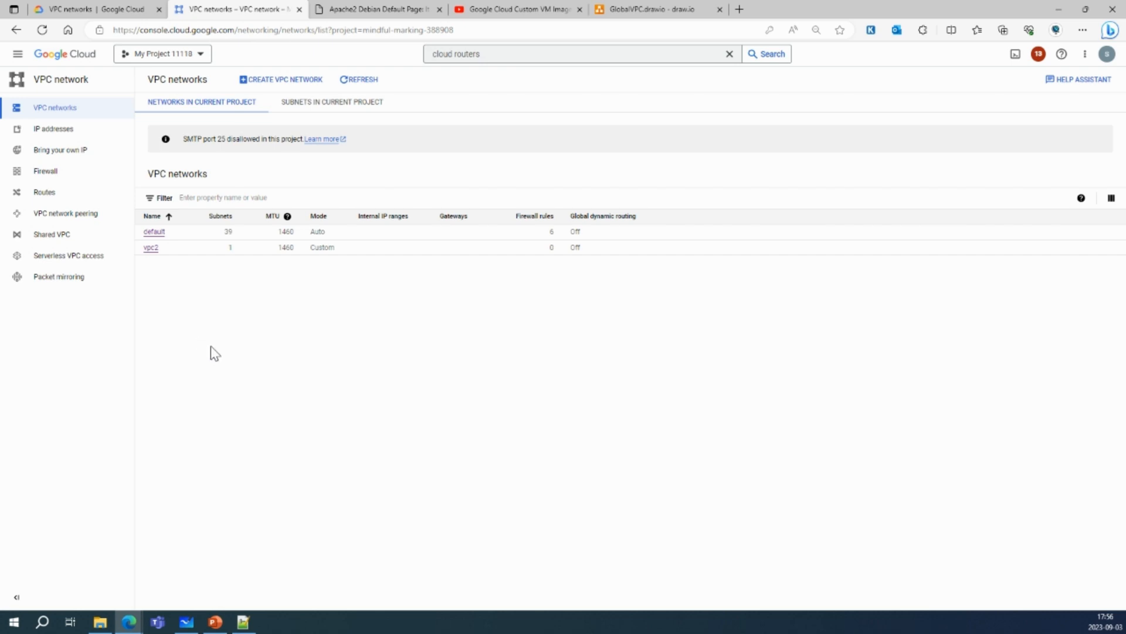
left_click(45, 174)
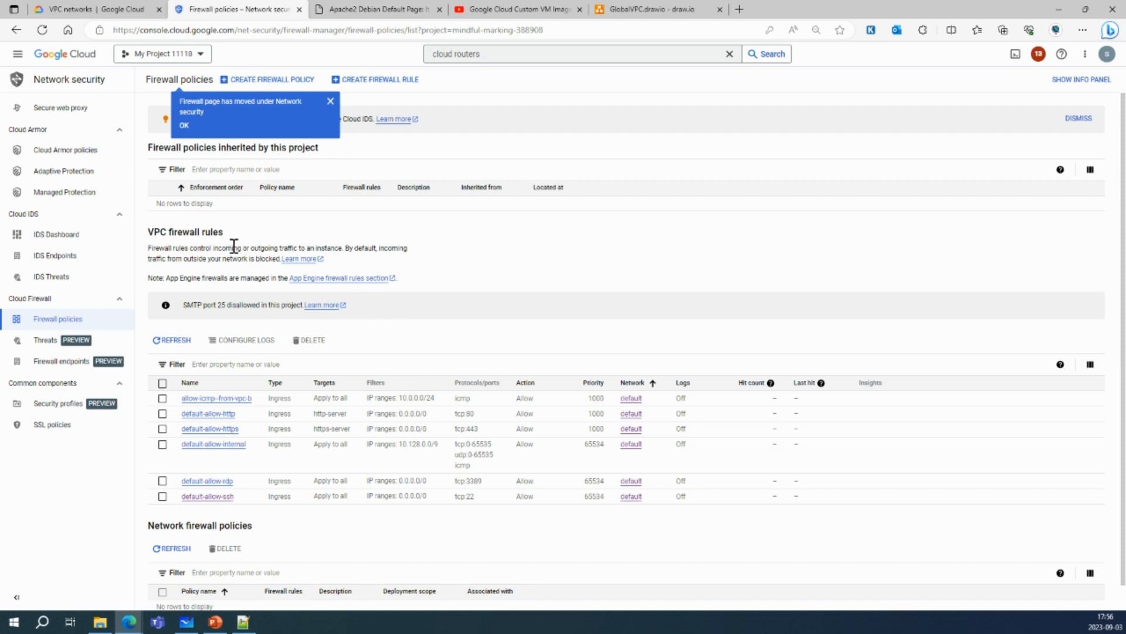
left_click(16, 29)
left_click(332, 107)
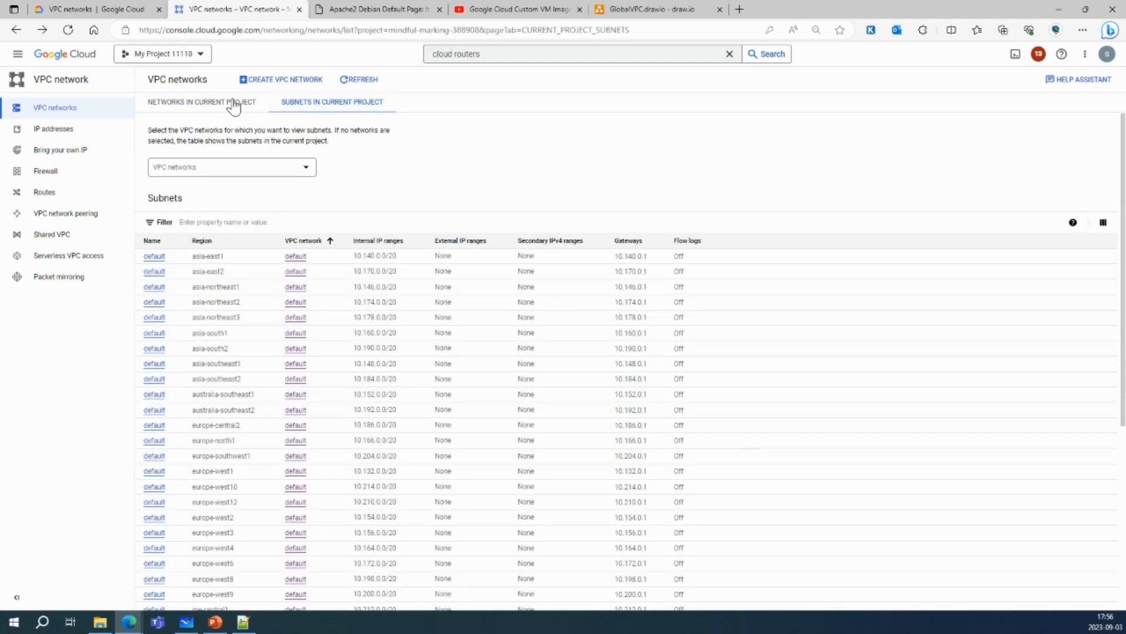
left_click(64, 107)
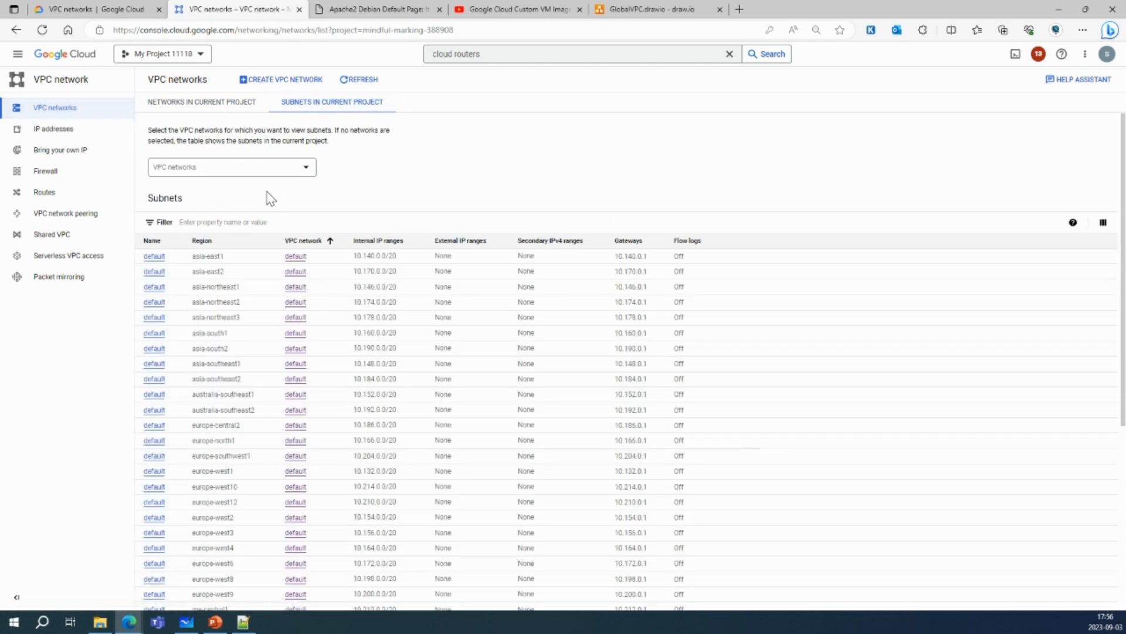
left_click(39, 110)
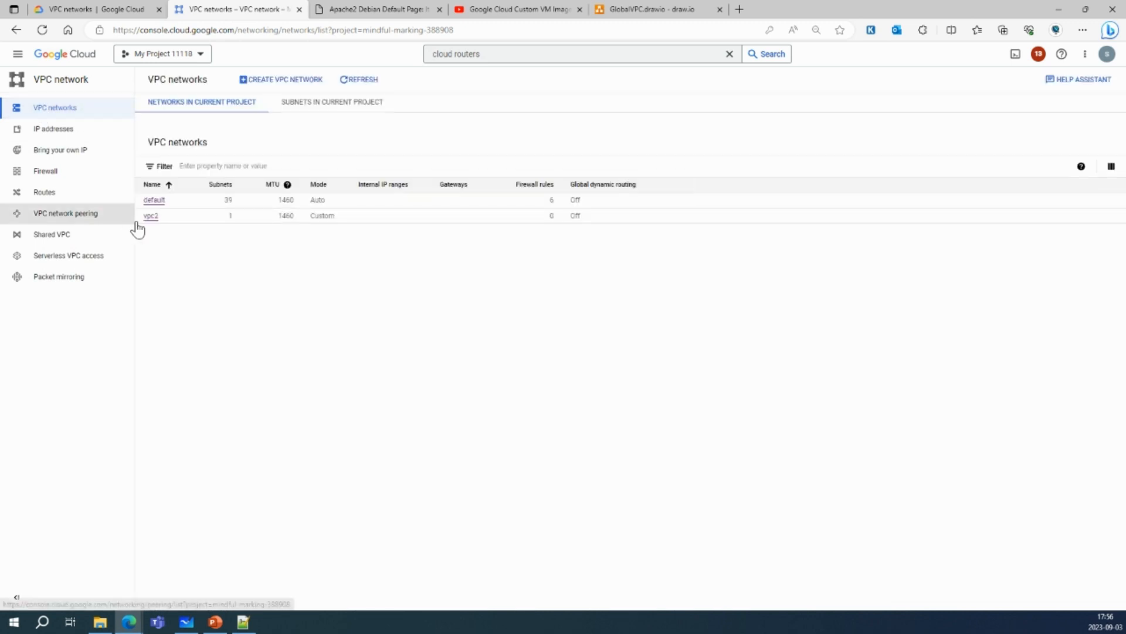
Step: Open the details of network vpc2 and expand its VPC firewall rules
left_click(151, 248)
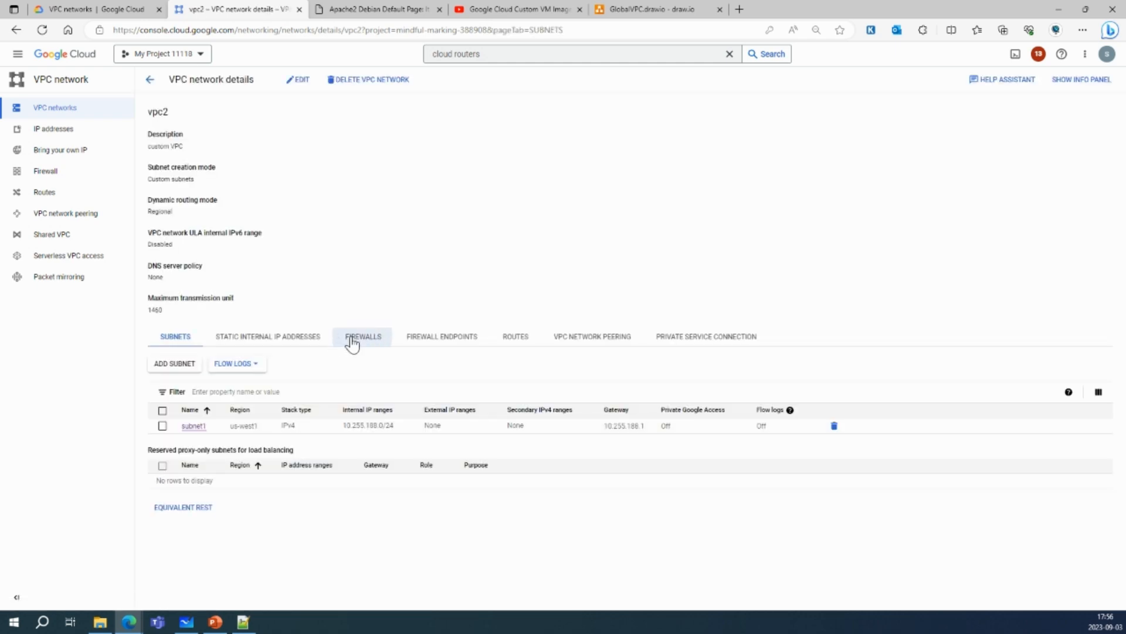
left_click(352, 341)
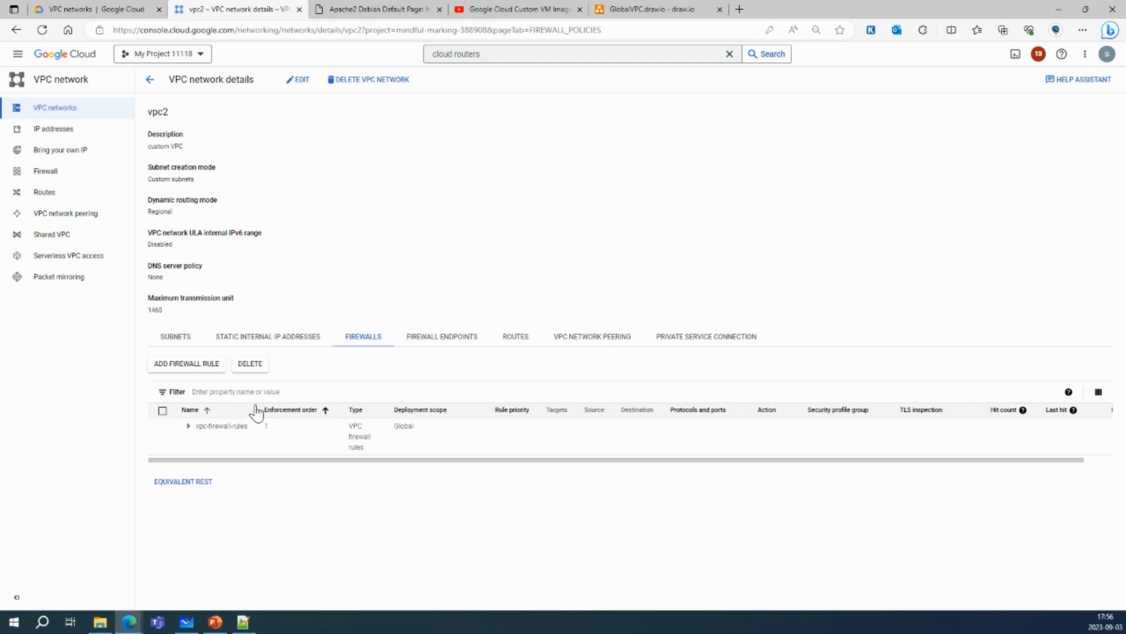
left_click(188, 426)
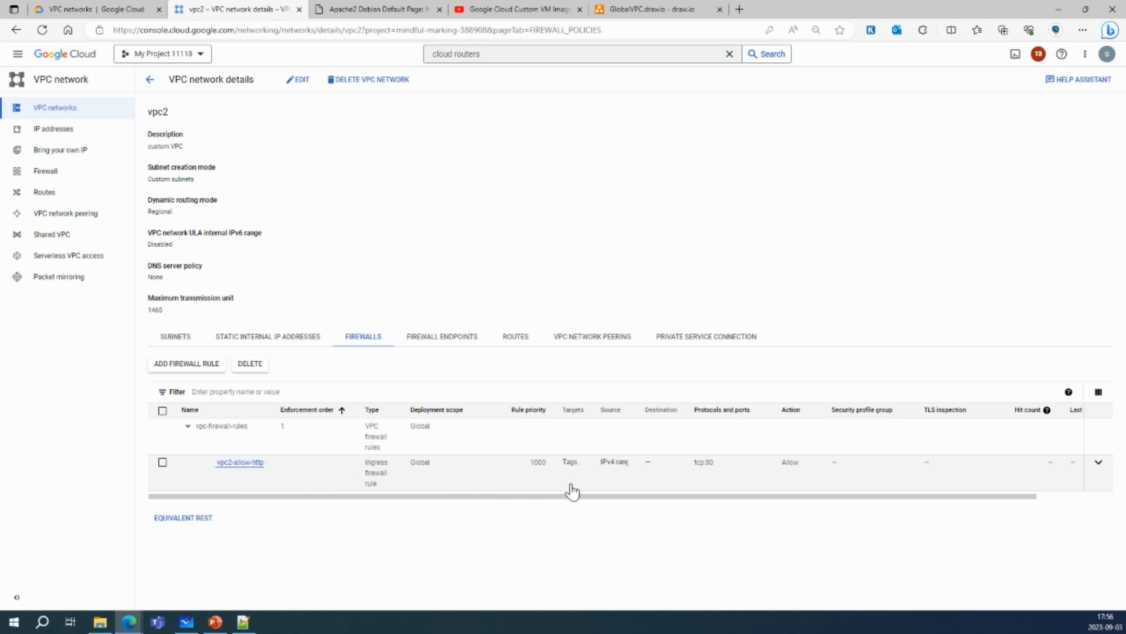
Step: Open the vpc2-allow-http firewall rule and examine its target tags, source ranges, ports and the instances it applies to
left_click(241, 463)
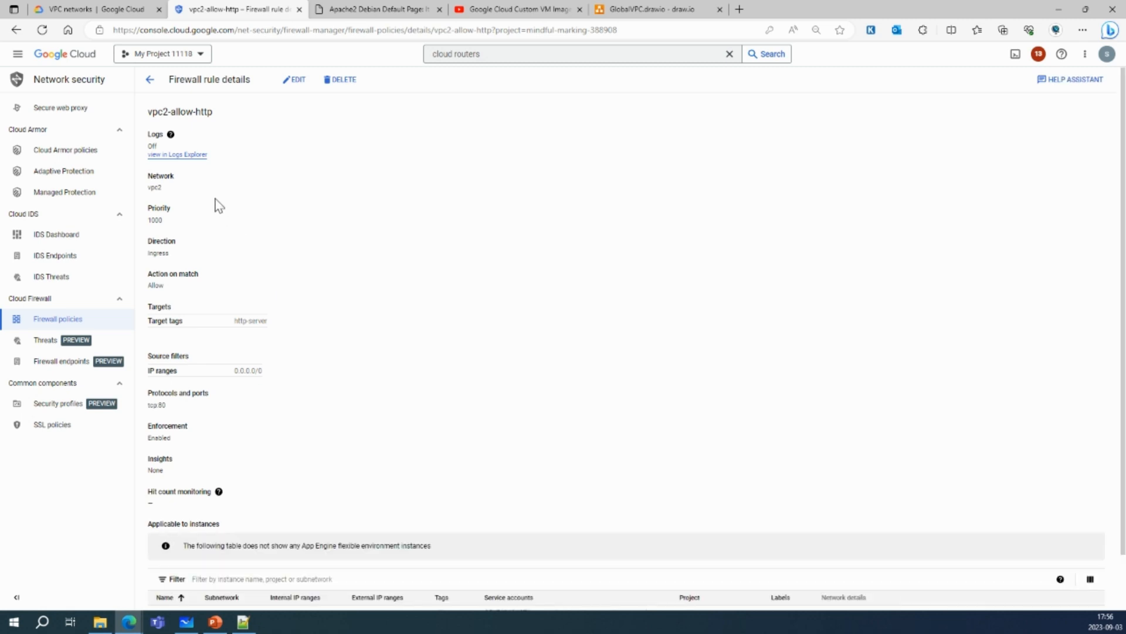
scroll(261, 335, "down", 1)
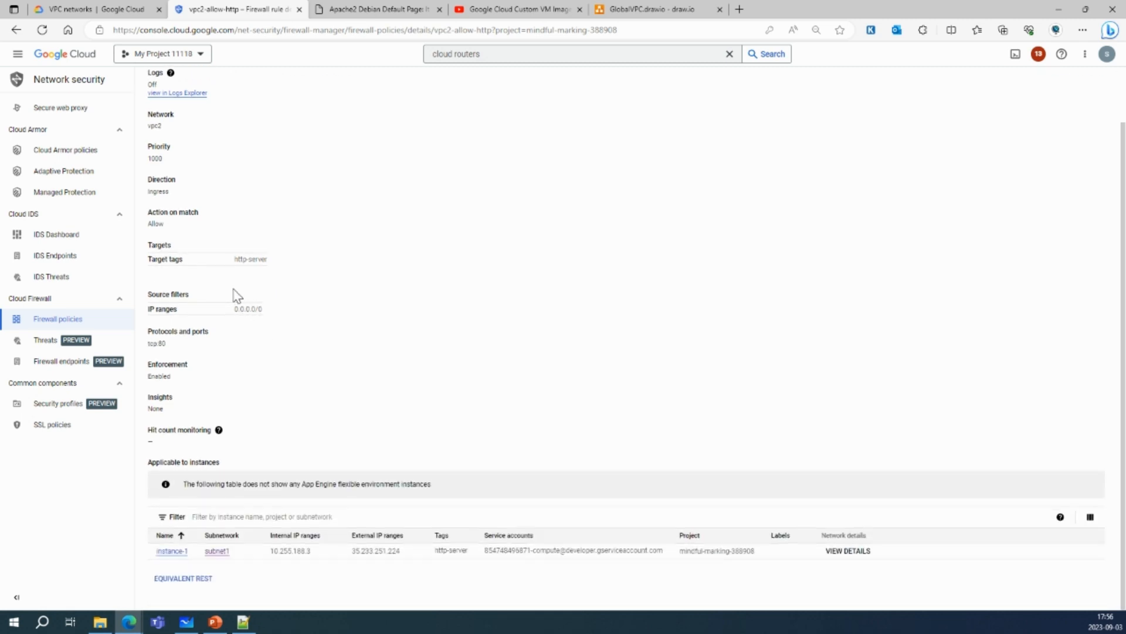
left_click_drag(229, 265, 284, 264)
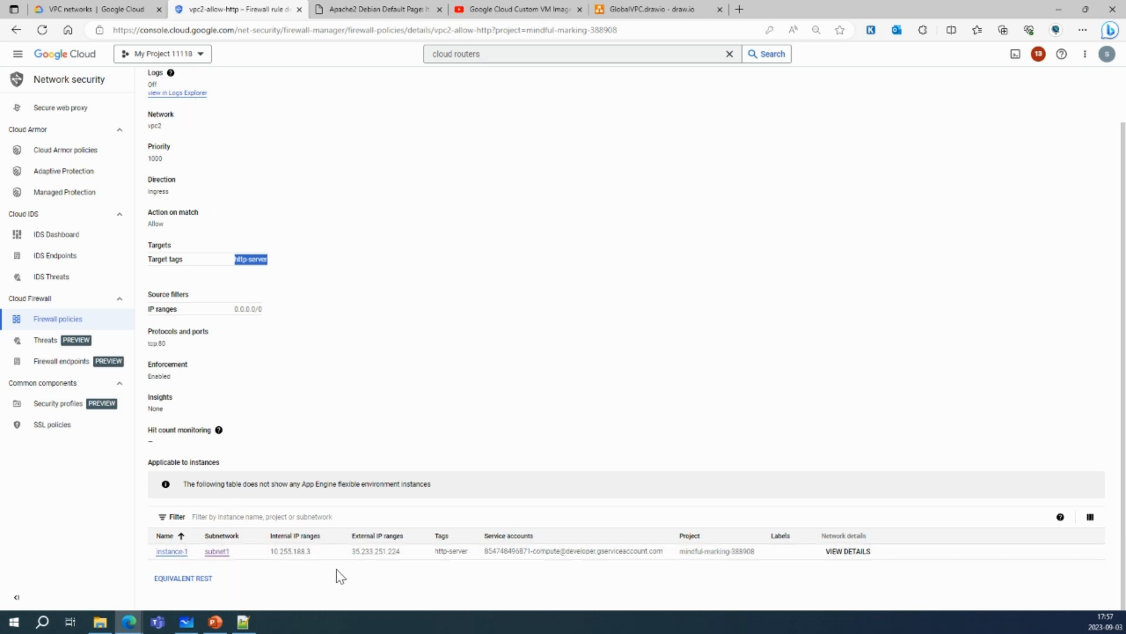
left_click(357, 570)
scroll(266, 483, "up", 1)
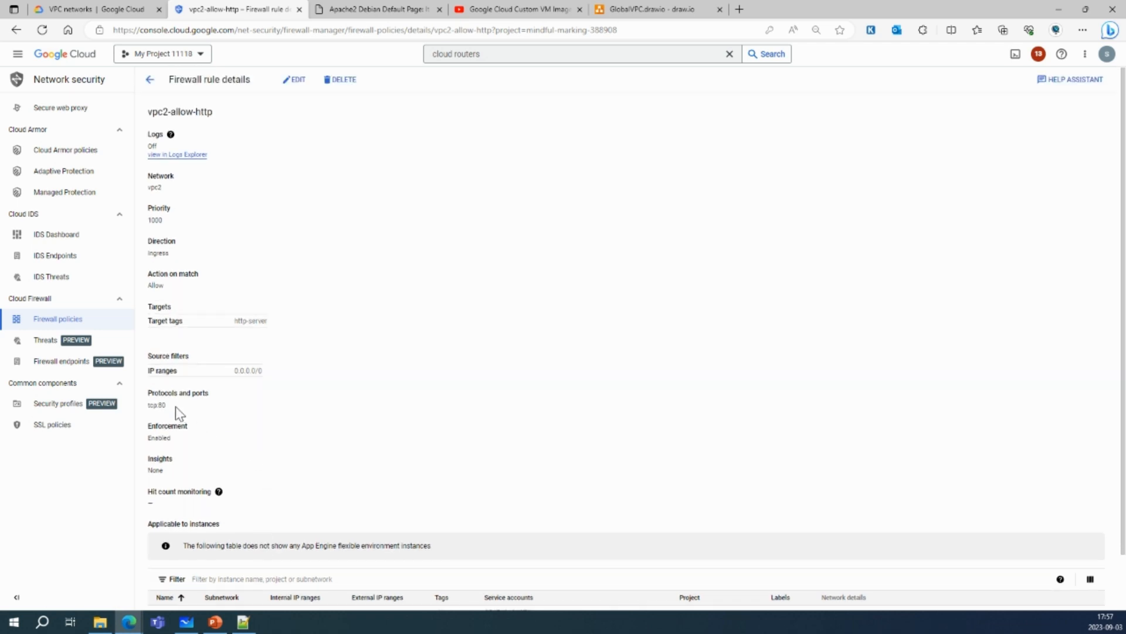
Step: Open the vpc2-allow-http rule for editing and review its priority, direction, targets, source filter, protocols and ports
left_click(293, 81)
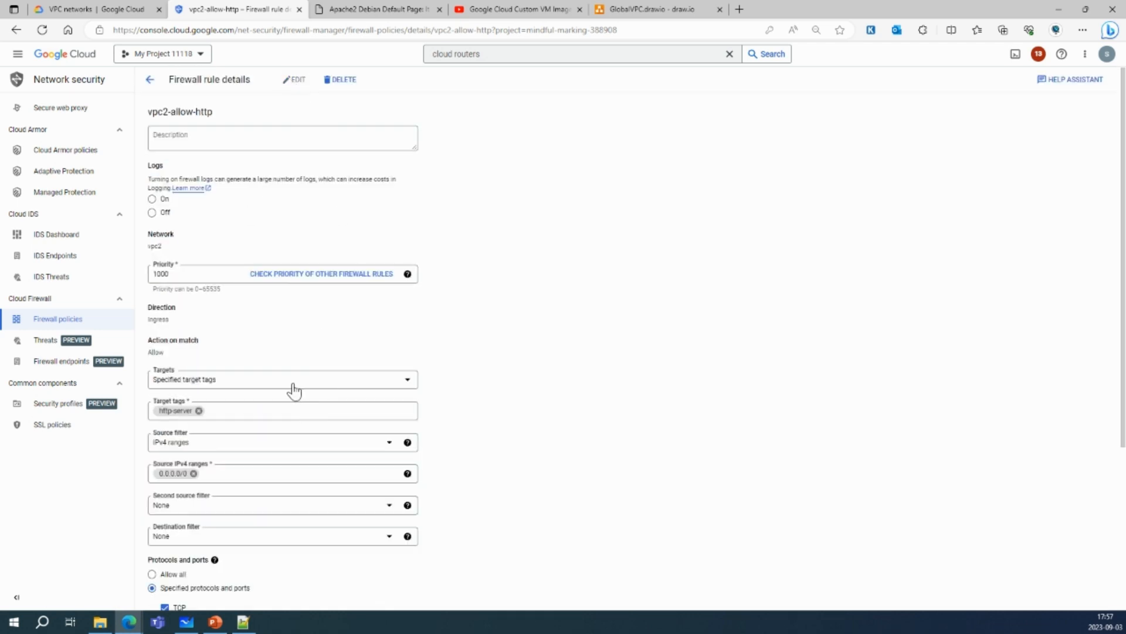
scroll(295, 392, "down", 1)
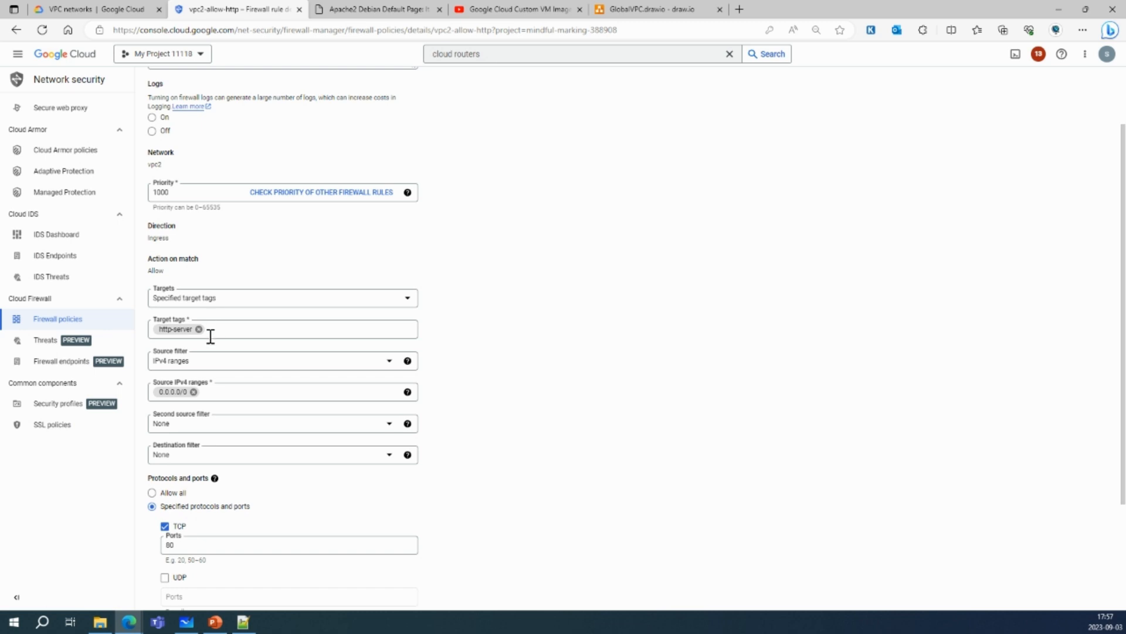
left_click_drag(169, 238, 154, 239)
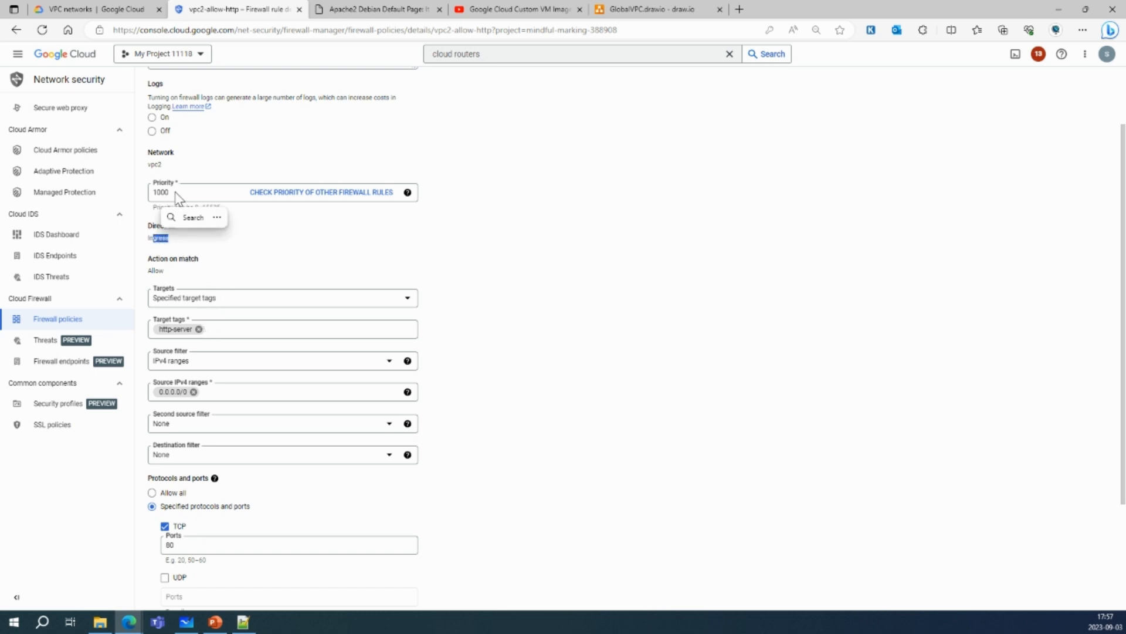
scroll(179, 198, "up", 2)
scroll(189, 218, "down", 3)
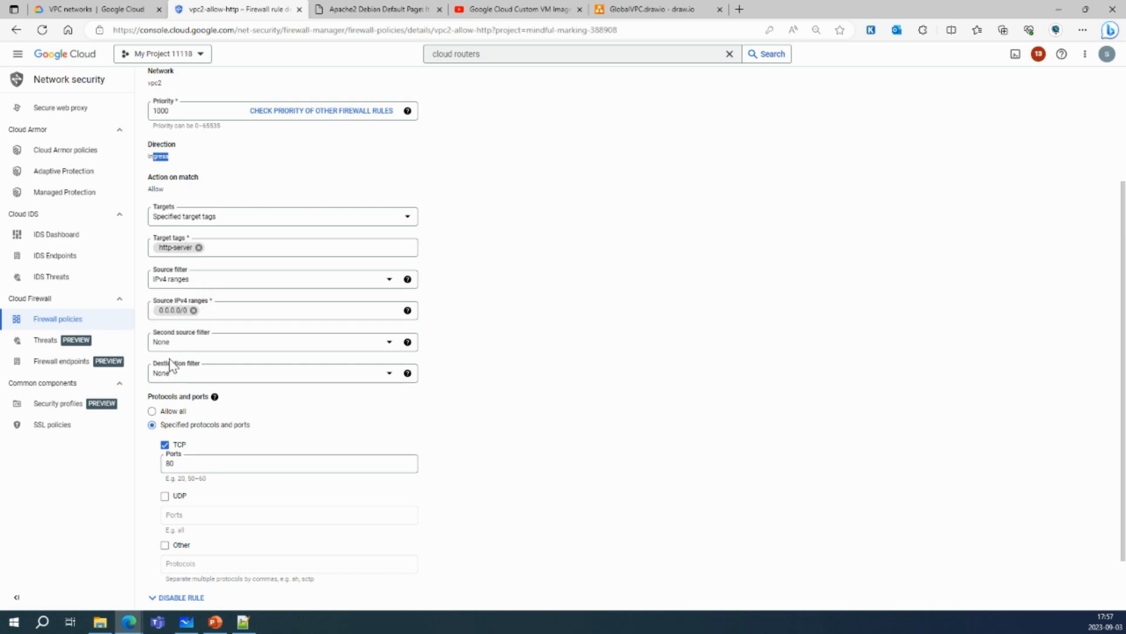
Step: Review the remaining settings of the vpc2-allow-http rule, including protocols and ports, and leave editing without saving
scroll(182, 264, "up", 3)
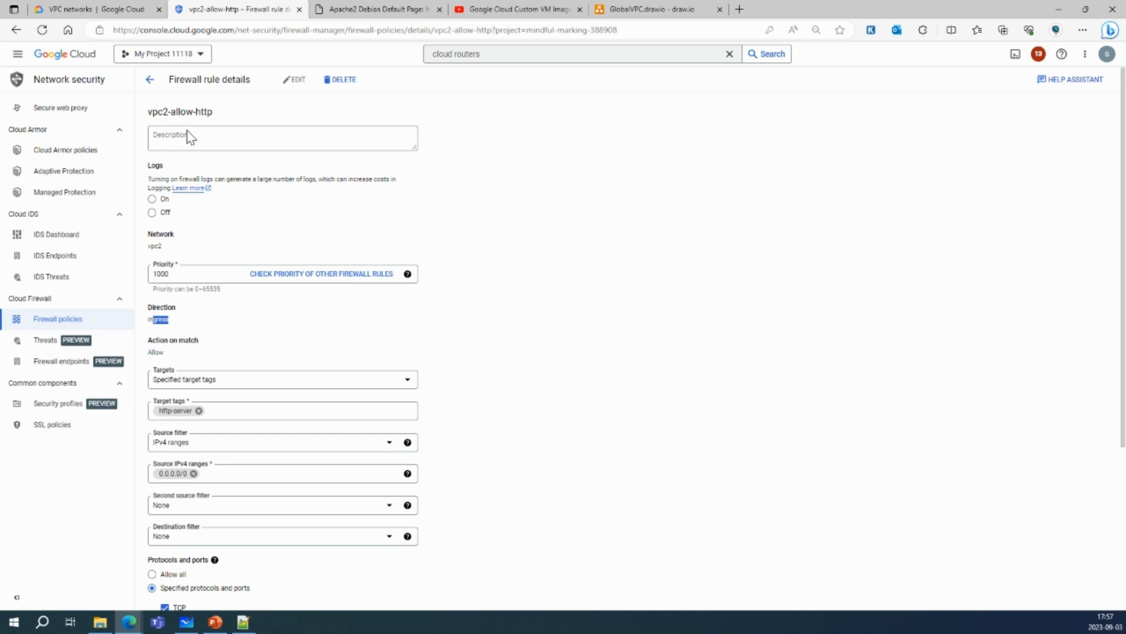
scroll(273, 317, "down", 3)
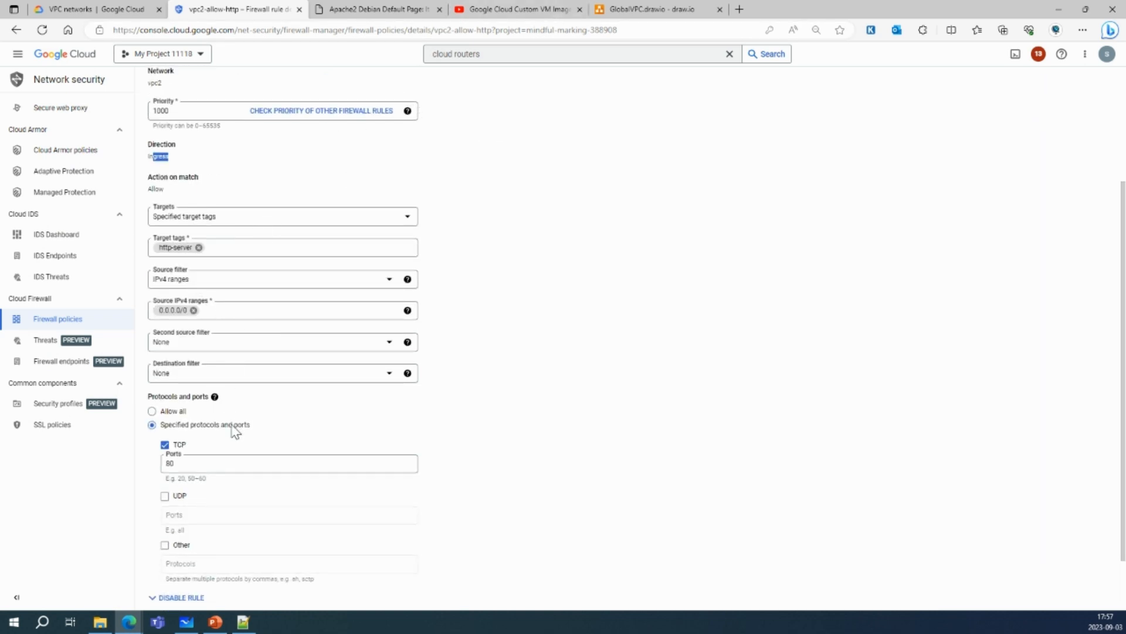
scroll(235, 431, "down", 1)
left_click(184, 395)
left_click(203, 551)
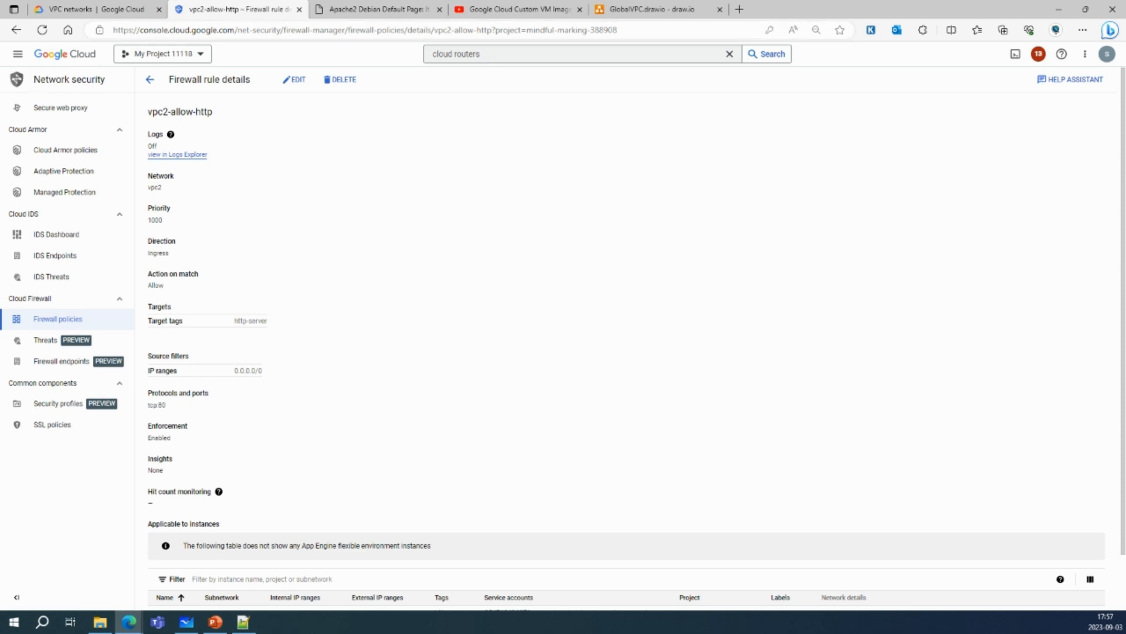
Step: Open the Compute Engine VM instances list in a new browser tab placed beside the firewall rule's tab
left_click(17, 53)
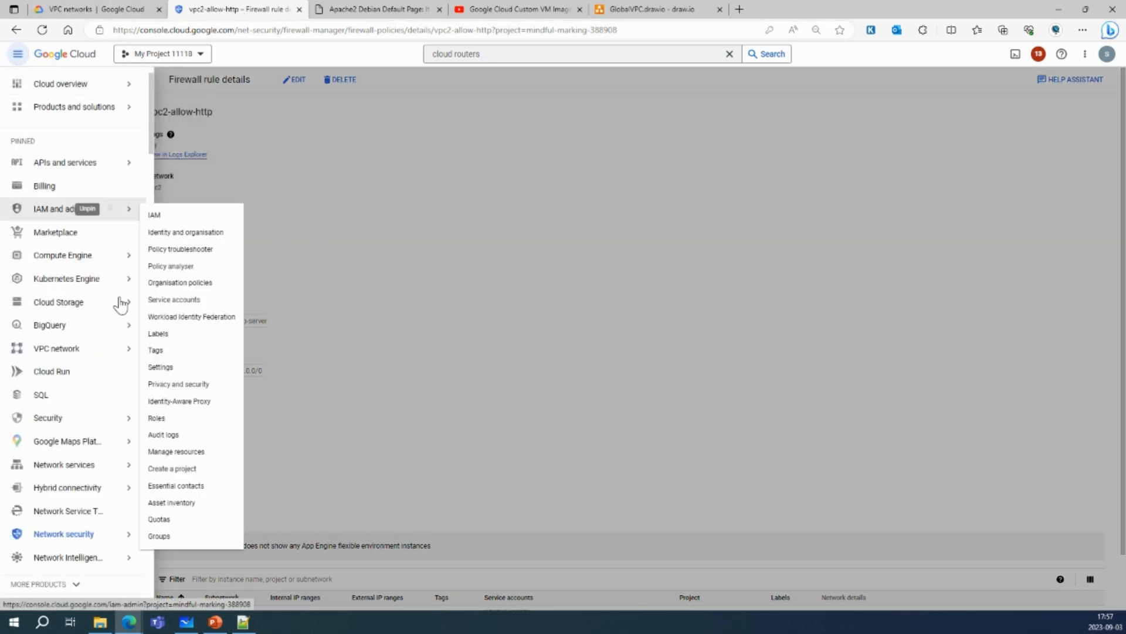
mouse_move(106, 258)
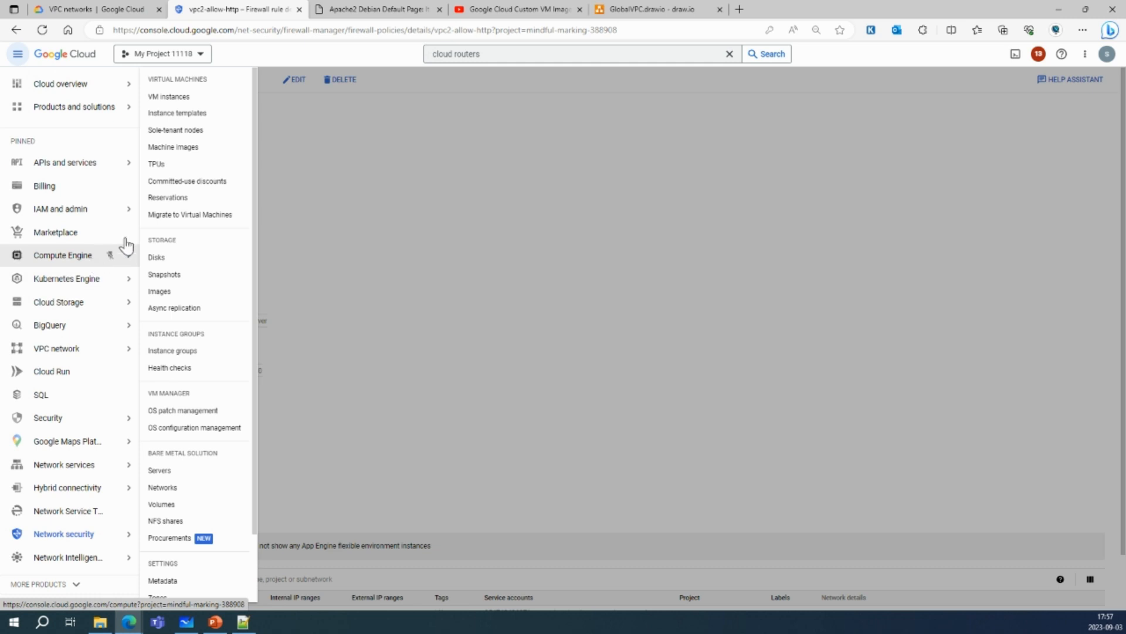
left_click(168, 97, "ctrl")
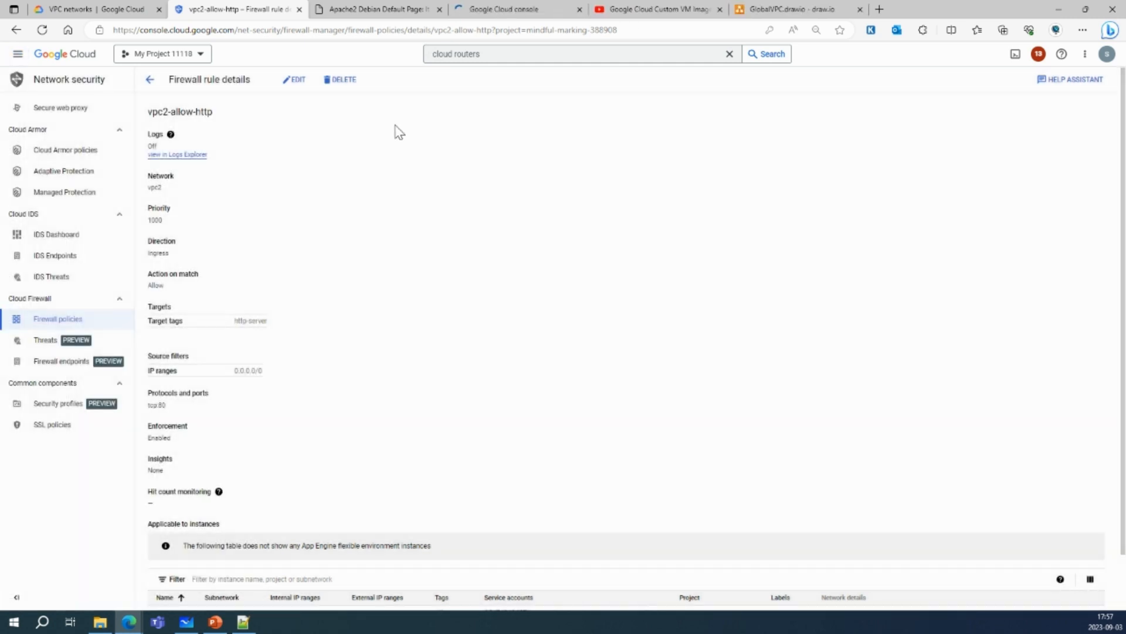
left_click_drag(505, 9, 368, 7)
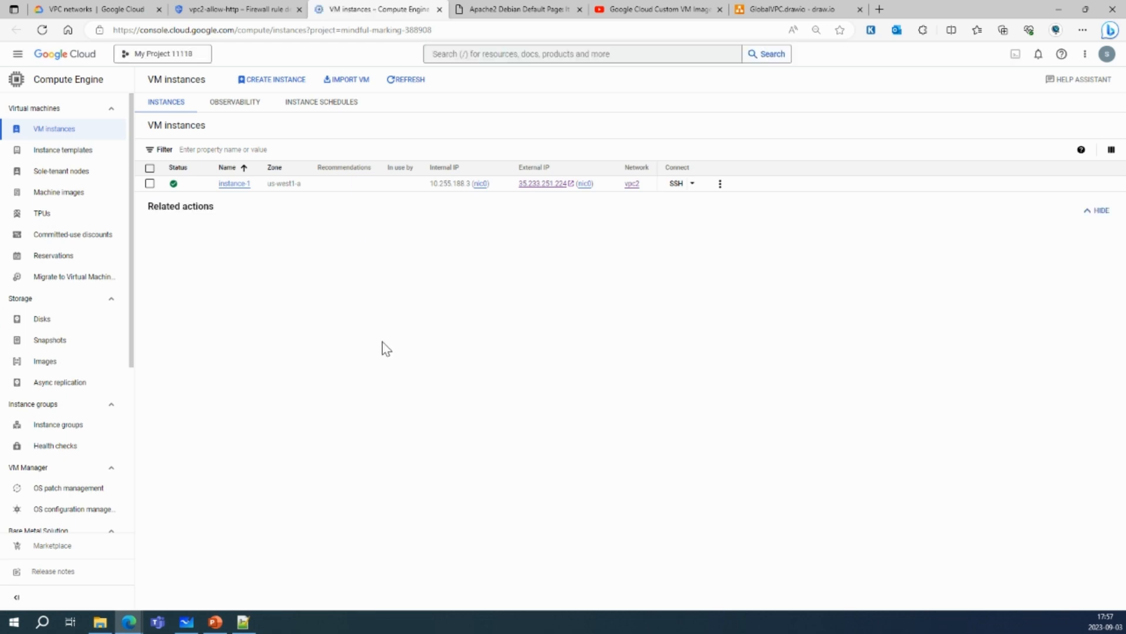
Step: Try to connect to instance-1 over SSH in the browser, read the Cloud IAP notice and close the session window
left_click(672, 185)
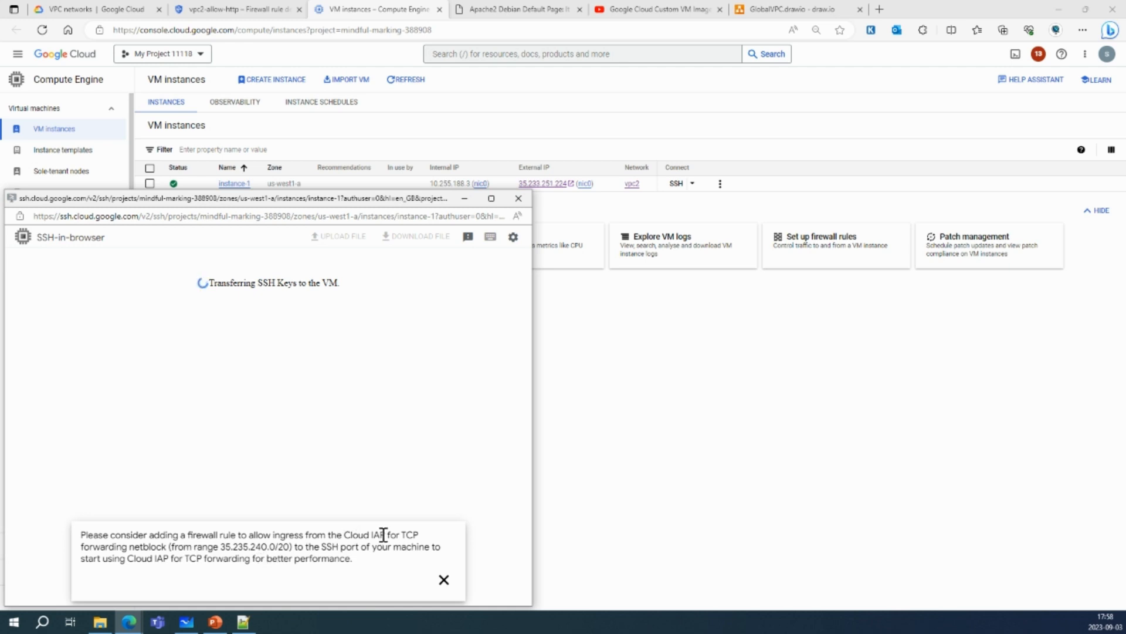
left_click_drag(347, 535, 424, 538)
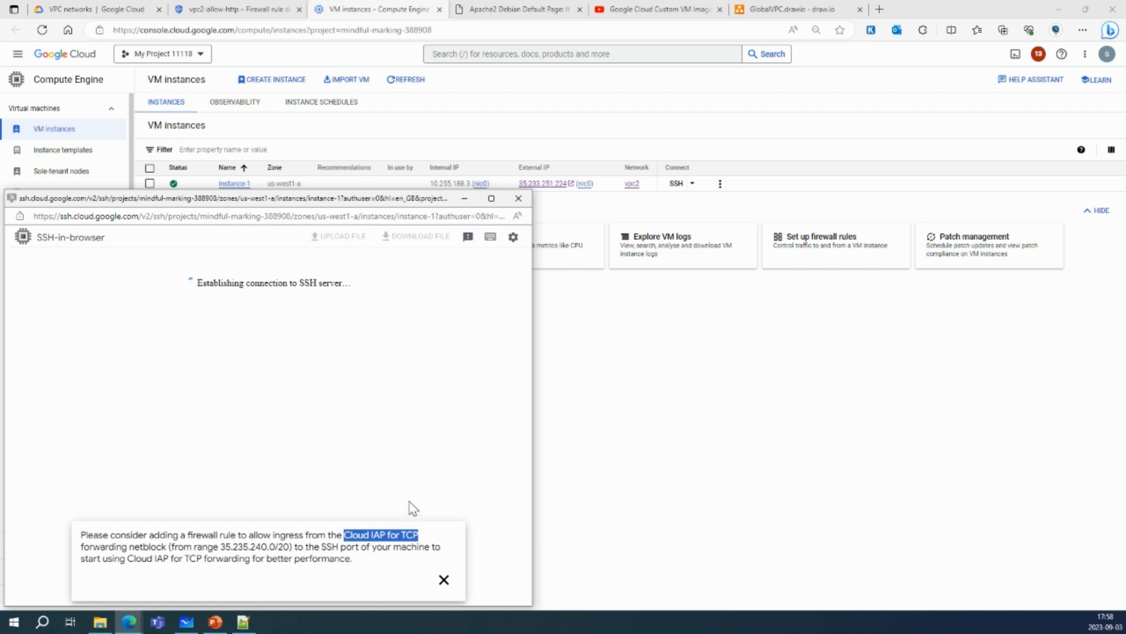
left_click(518, 199)
Step: Leave the vpc2-allow-http rule details and open network vpc2 from the VPC networks list
left_click(254, 7)
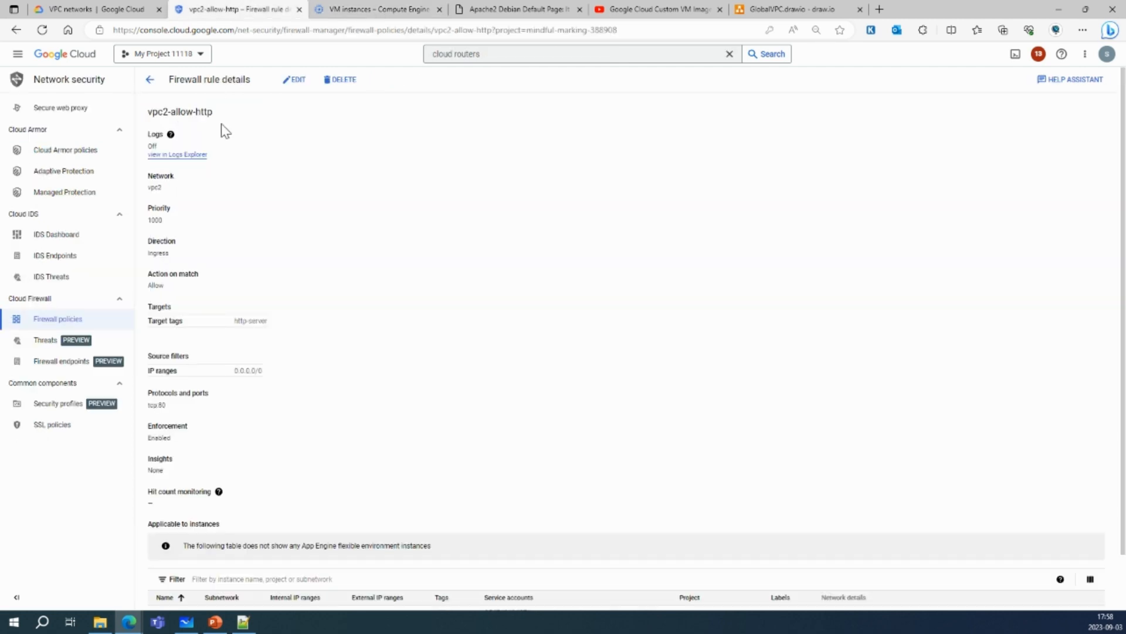
left_click(154, 87)
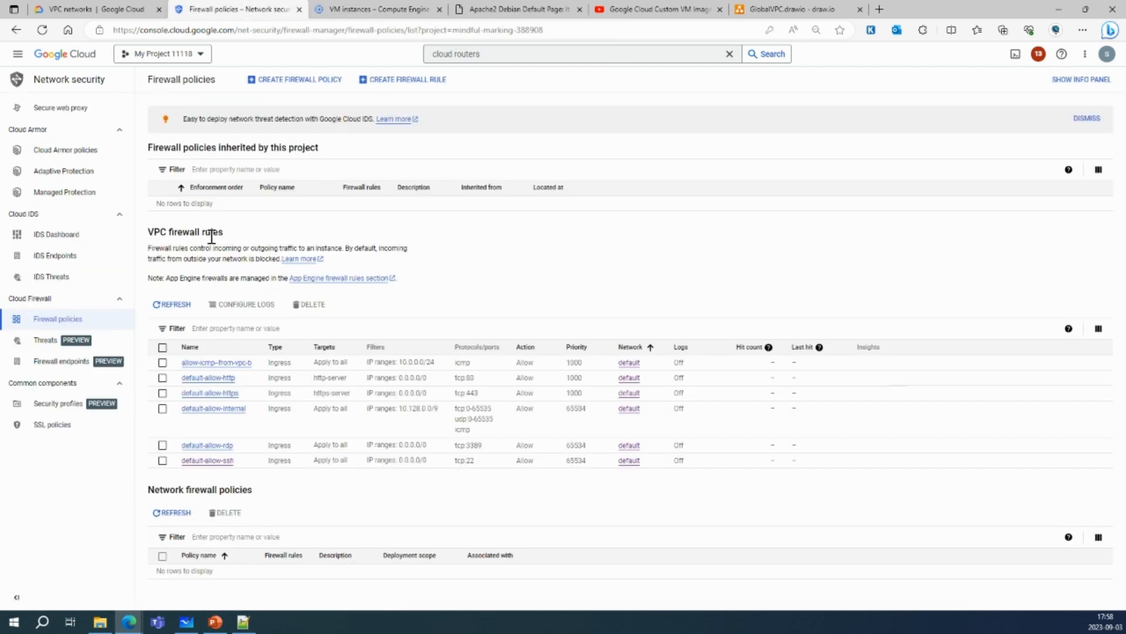
left_click(18, 54)
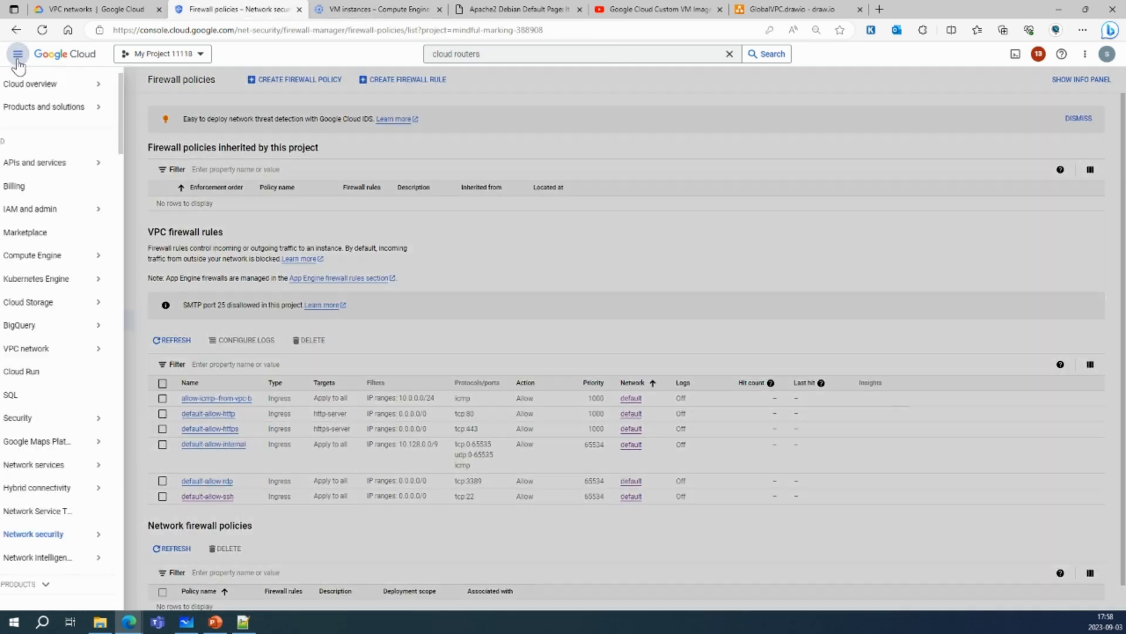
mouse_move(90, 352)
left_click(156, 353)
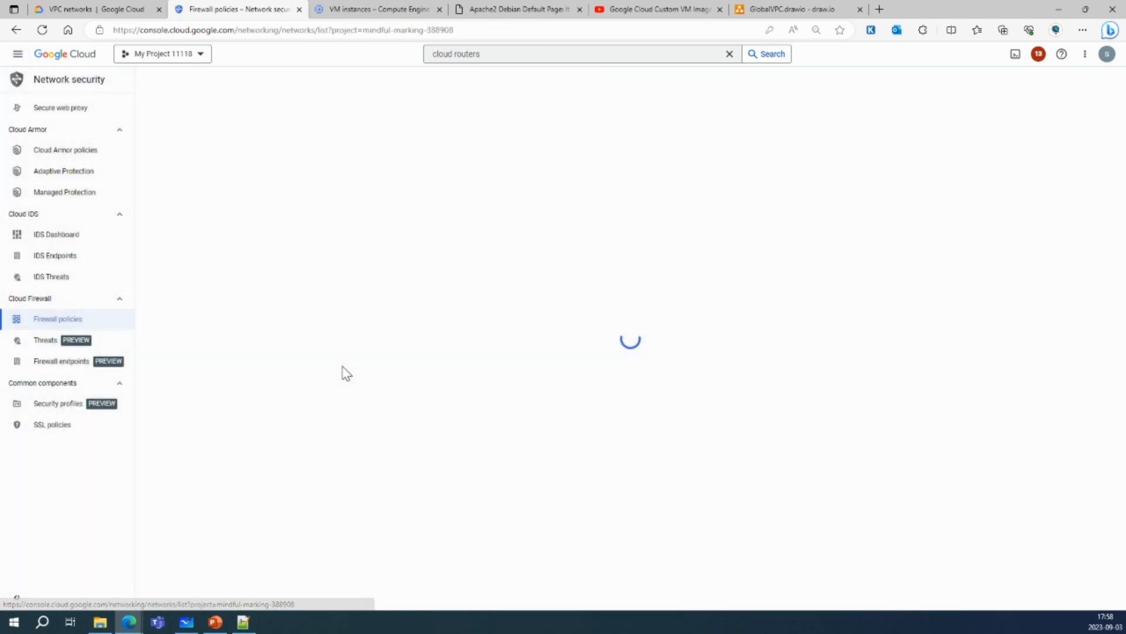
left_click(150, 248)
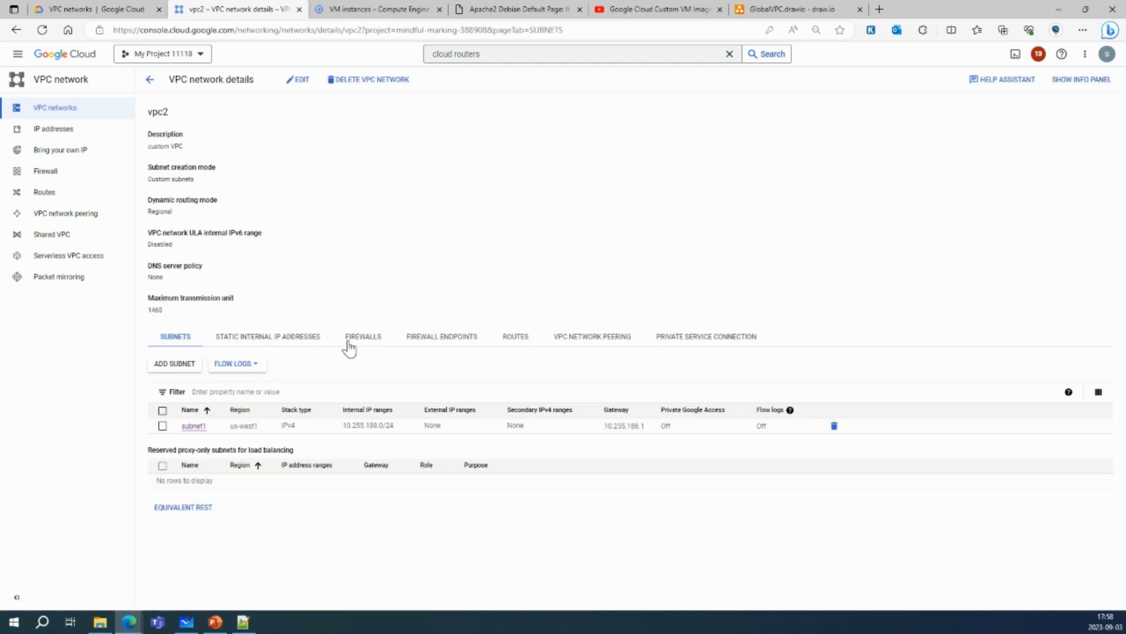
Step: Start a new firewall rule for network vpc2 and name it allow-ssh
left_click(363, 337)
left_click(183, 365)
left_click(191, 148)
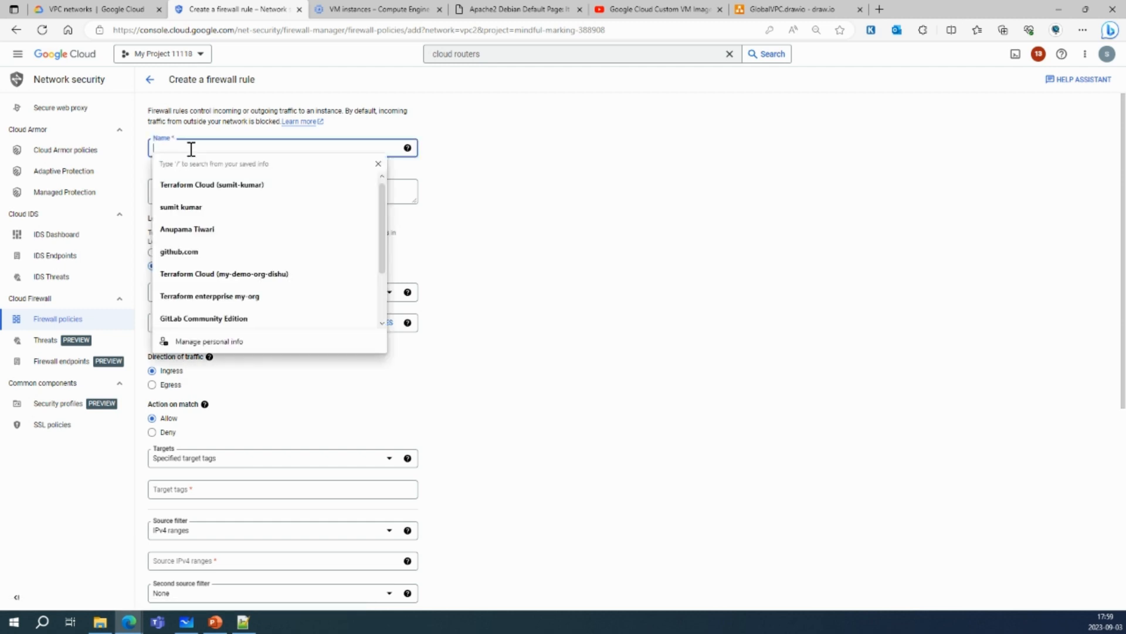
type("allow-ssh")
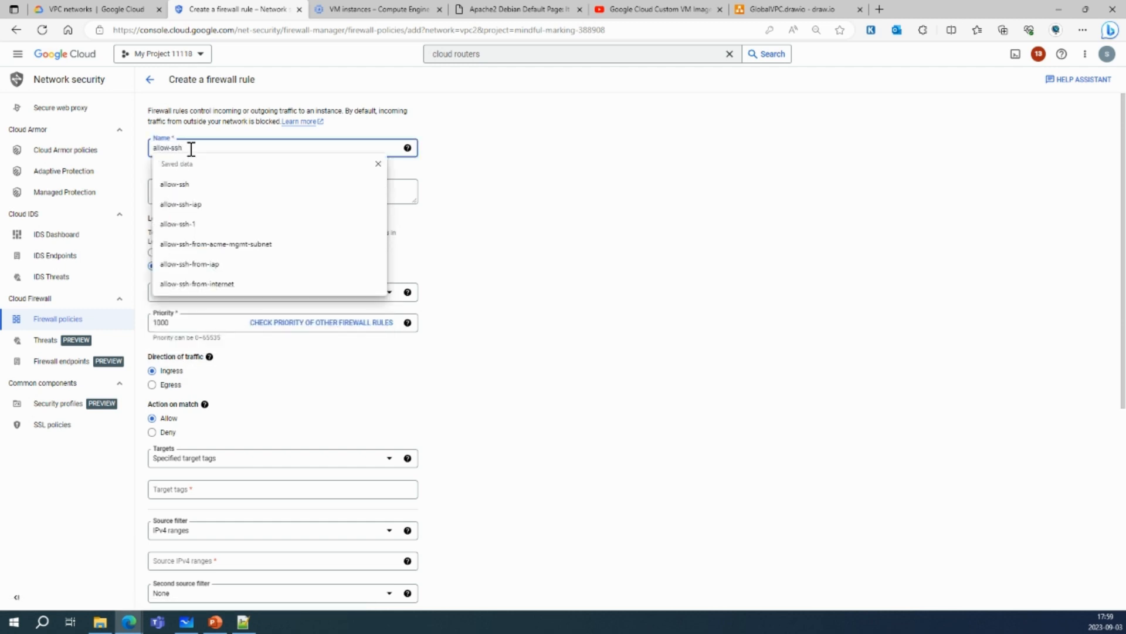
left_click(606, 151)
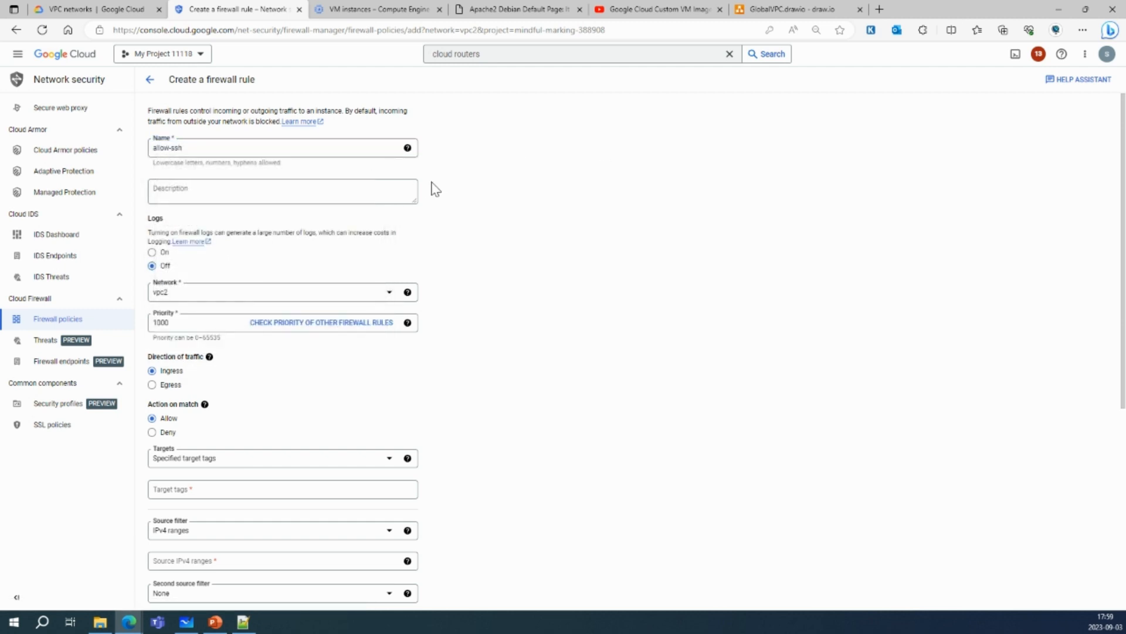
Step: Give the new firewall rule the description "allow ssh port 22"
left_click(174, 197)
type("allow ssh")
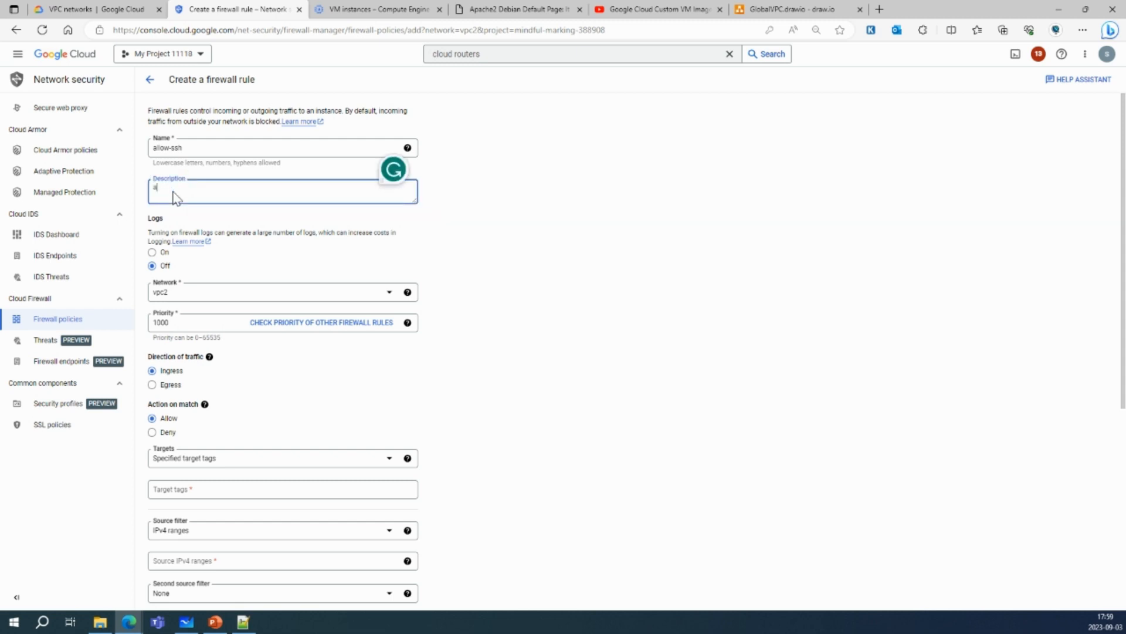
key("BackSpace")
key("BackSpace")
key("BackSpace")
key("BackSpace")
key("BackSpace")
type("ow ssh port 22")
left_click(554, 237)
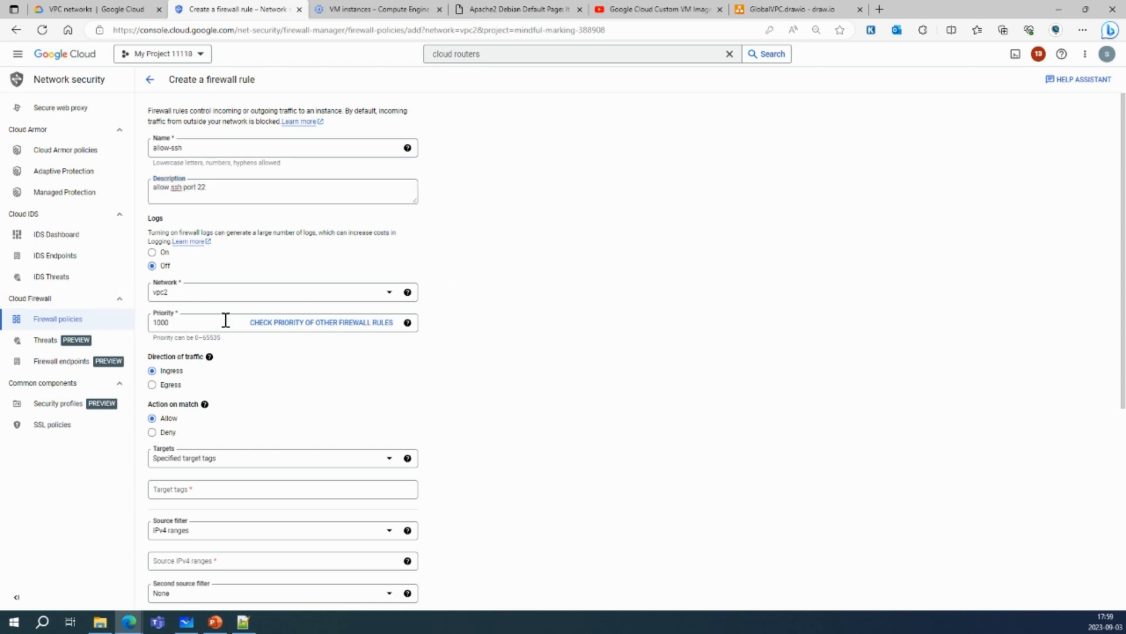
Step: Apply the rule to all instances in the network with the source IPv4 range 0.0.0.0/0
scroll(206, 264, "down", 1)
scroll(225, 264, "down", 1)
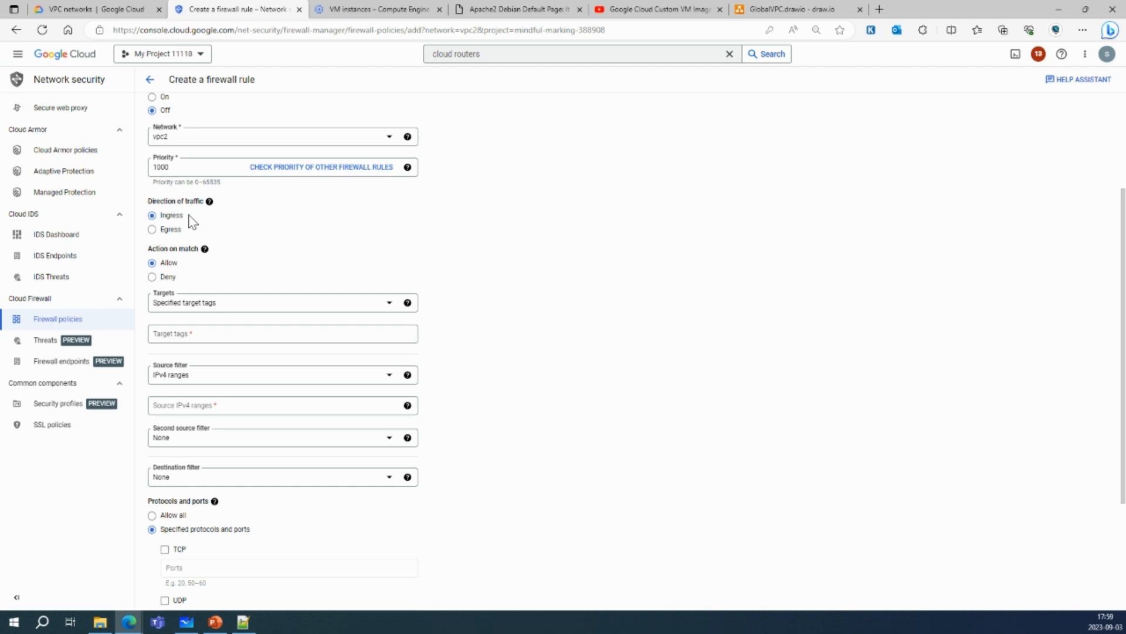
left_click(199, 302)
left_click(196, 308)
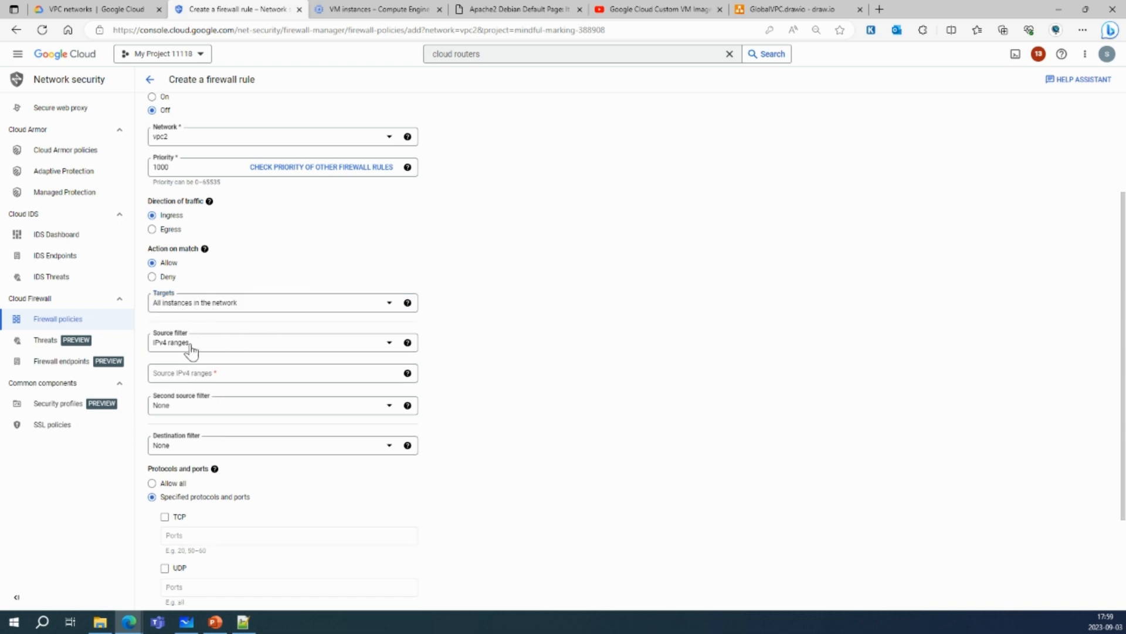
left_click(182, 376)
type("0.0.0.0/0")
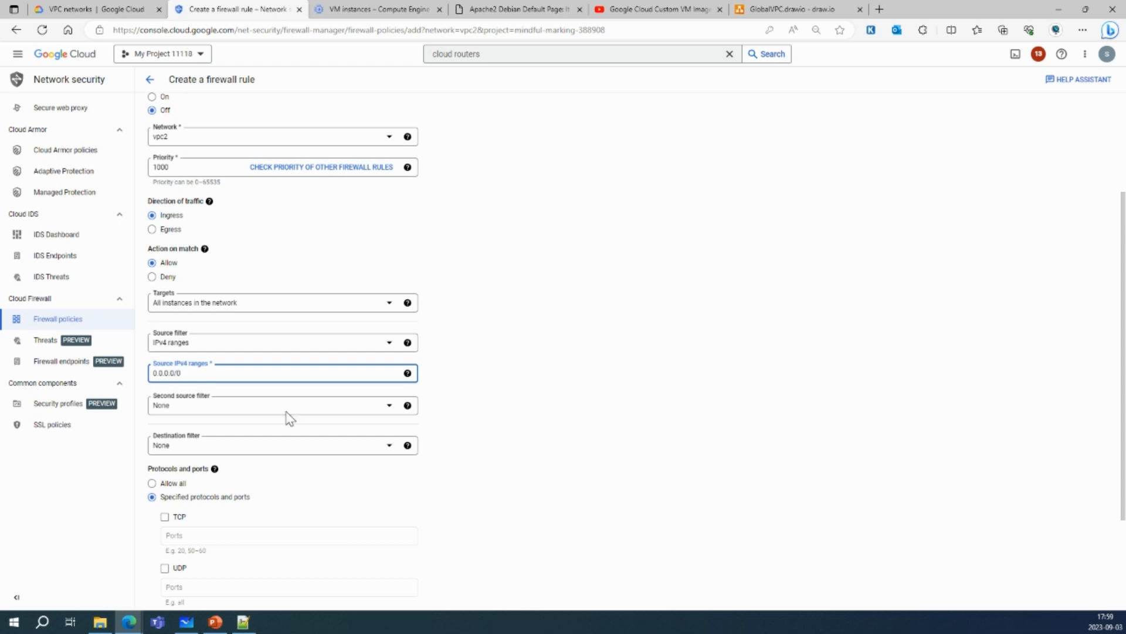
scroll(288, 415, "down", 1)
left_click(594, 352)
Step: Keep the destination filter at None and allow TCP port 22 in the rule
scroll(234, 362, "down", 1)
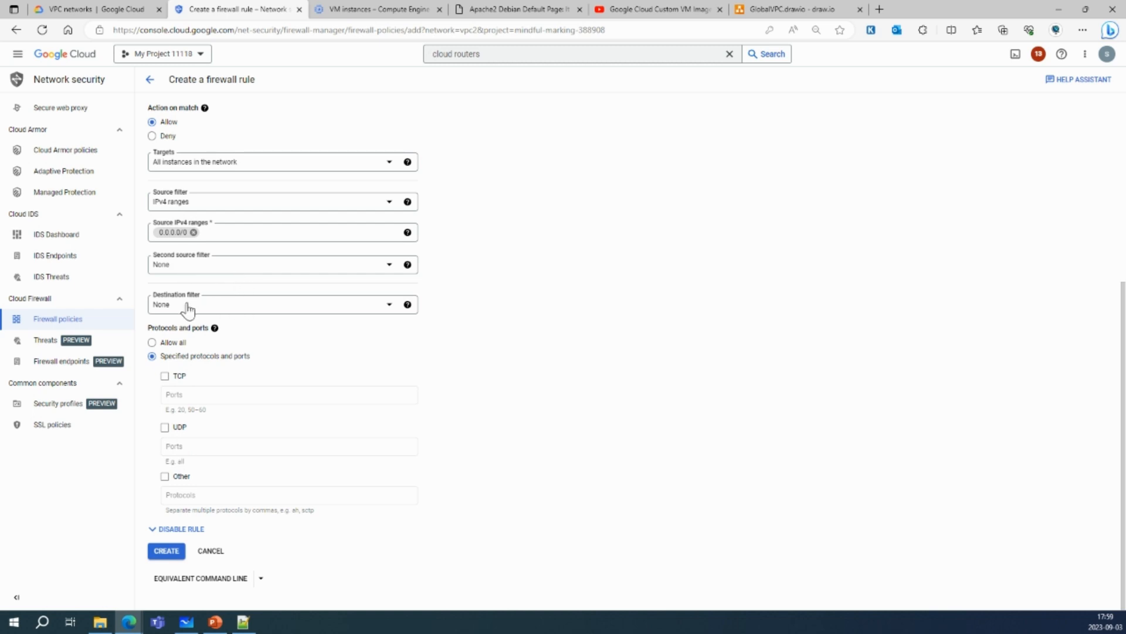
left_click(212, 311)
left_click(226, 344)
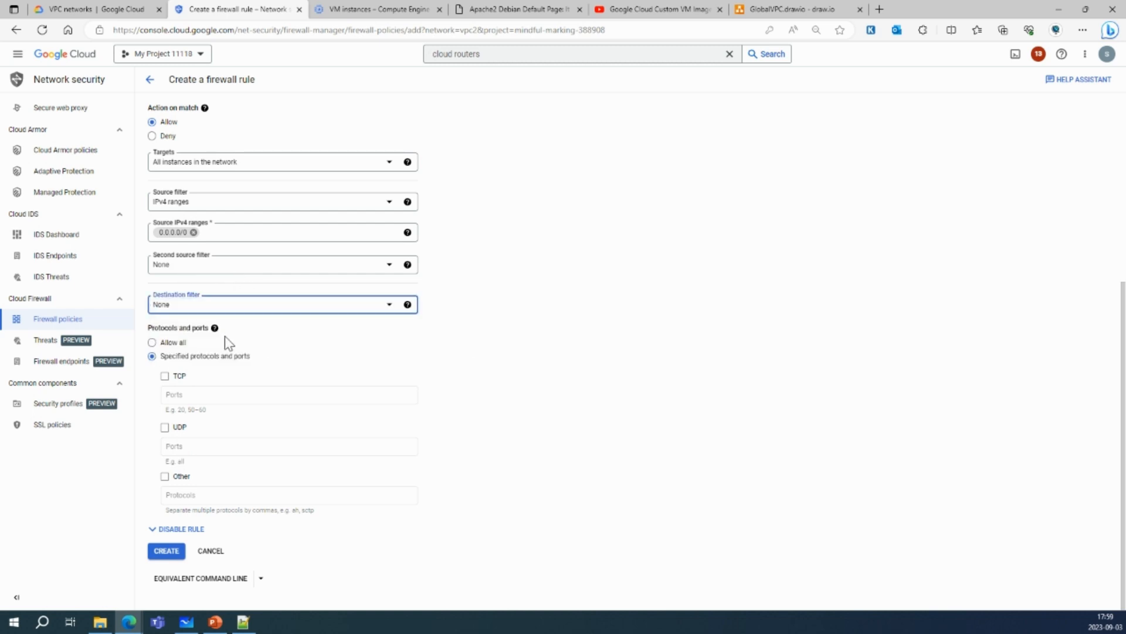
left_click(165, 376)
left_click(186, 395)
type("22")
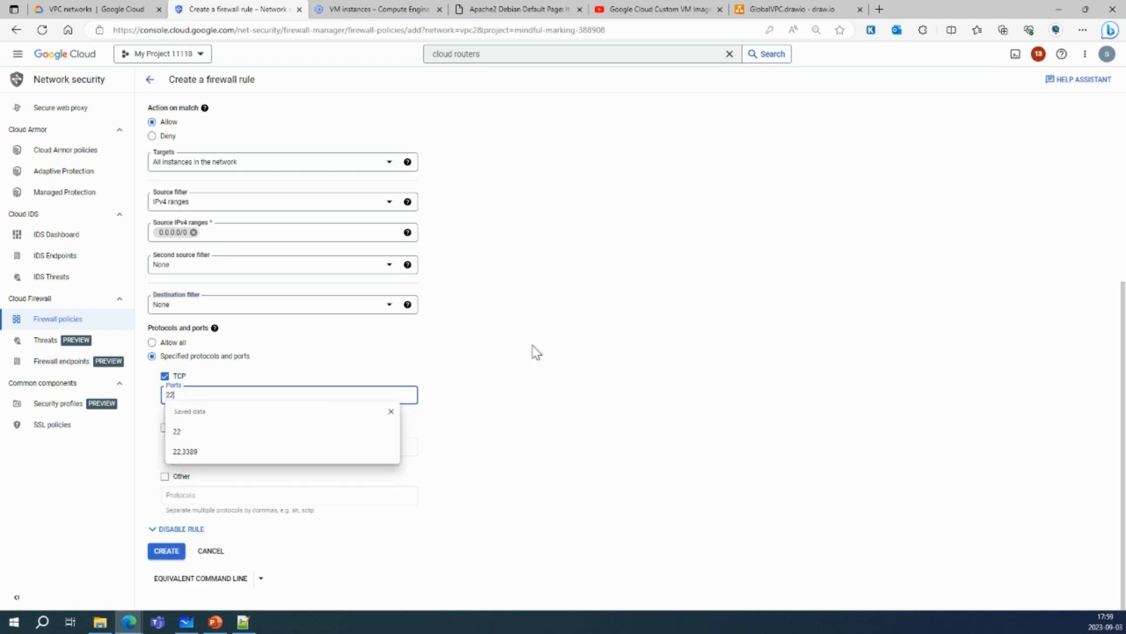
left_click(531, 352)
Step: Review the rule's settings and target options, create the allow-ssh firewall rule and dismiss the notification
scroll(297, 390, "up", 5)
scroll(297, 390, "down", 3)
scroll(268, 358, "up", 3)
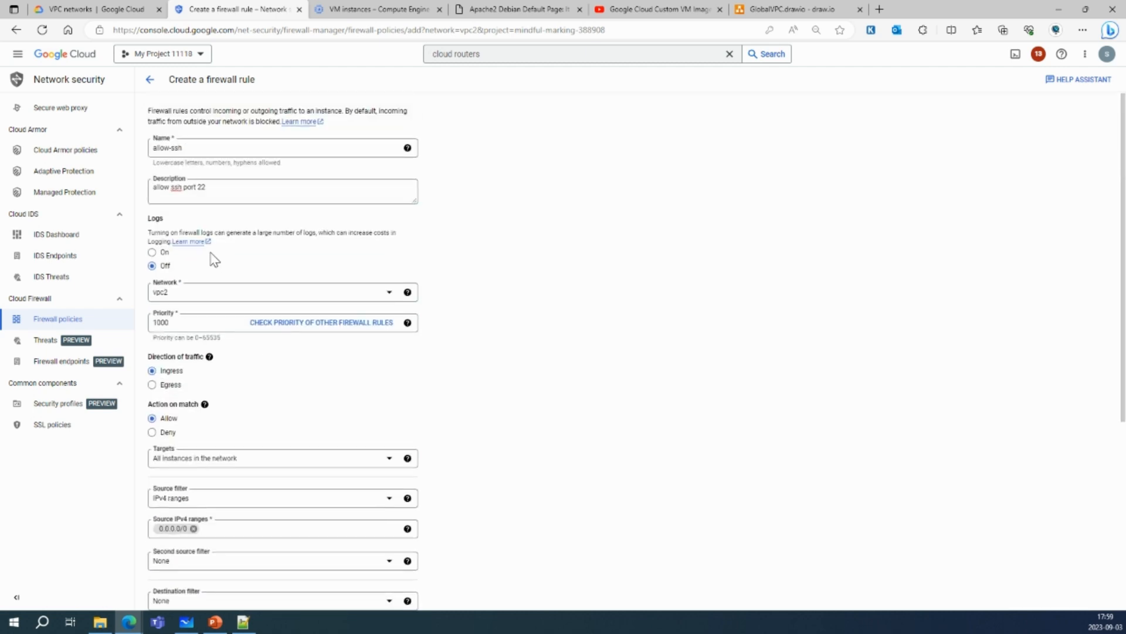
scroll(183, 194, "down", 5)
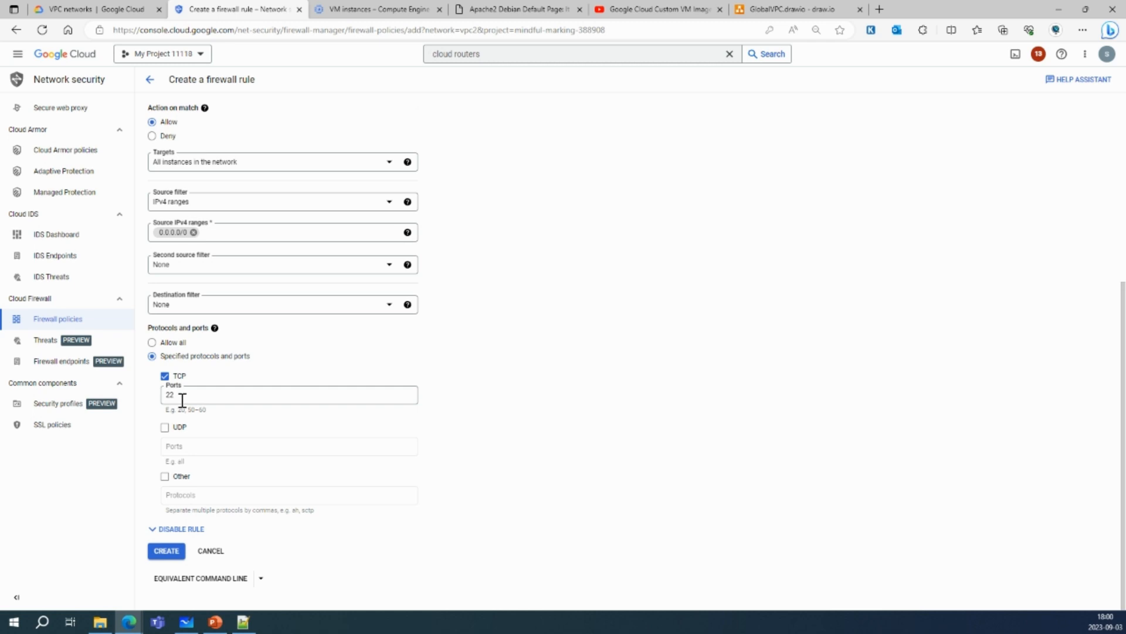
scroll(182, 400, "up", 4)
left_click(228, 397)
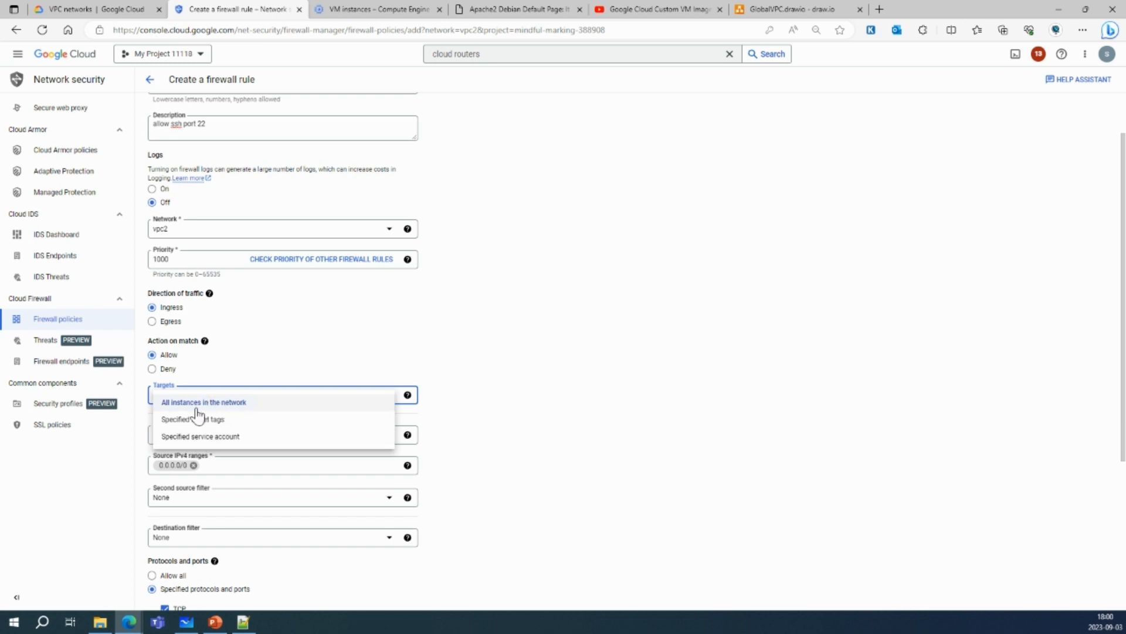
left_click(290, 352)
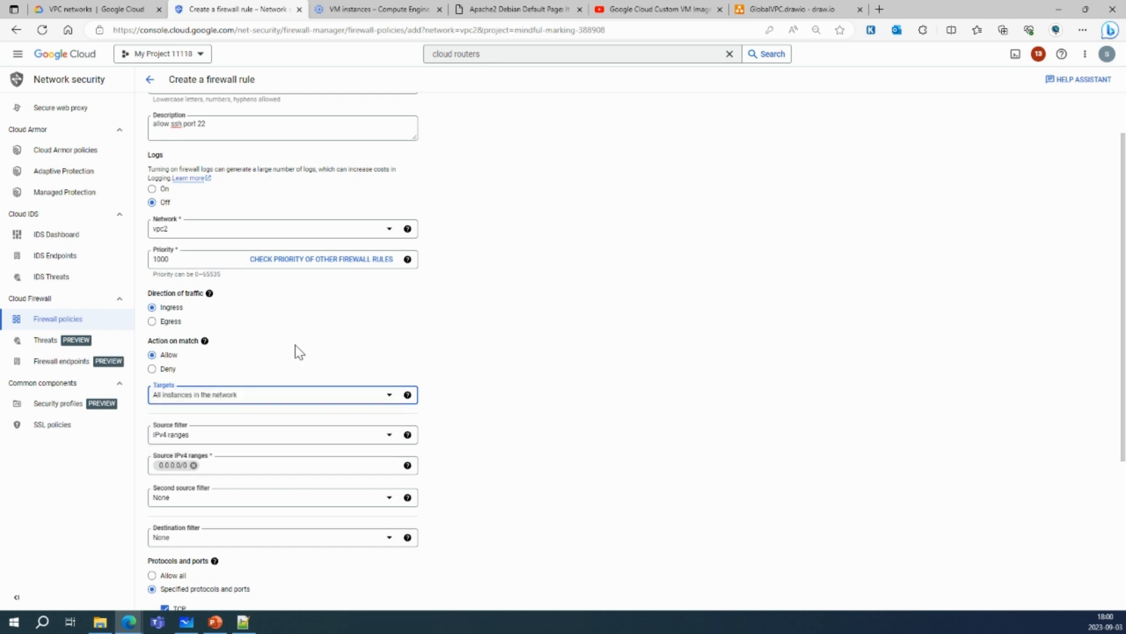
scroll(301, 350, "down", 4)
left_click(174, 553)
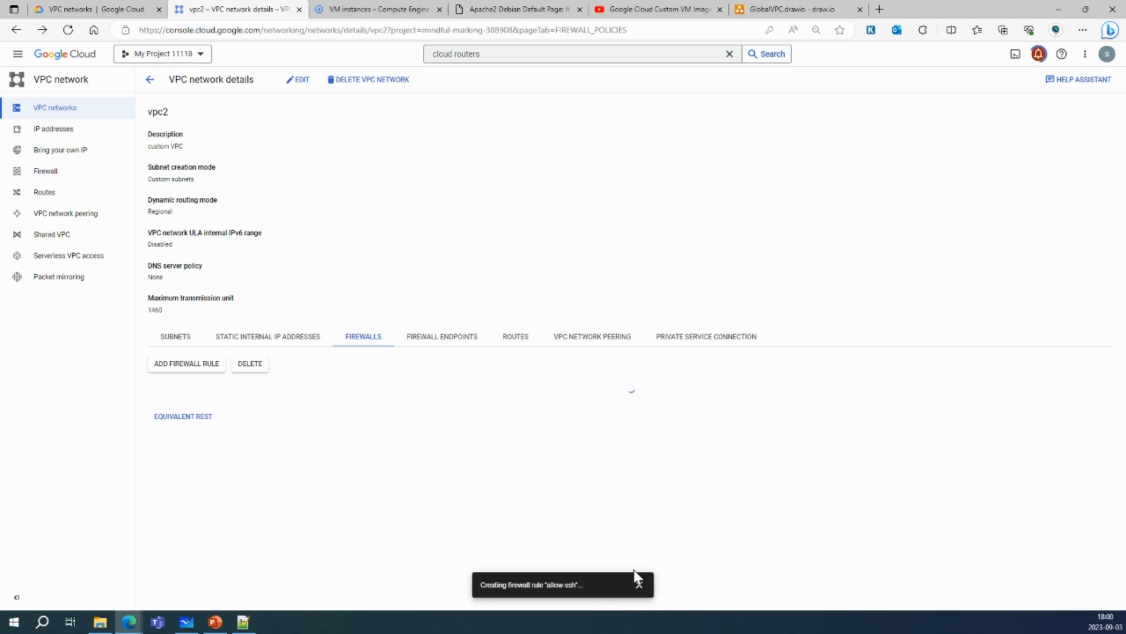
left_click(638, 585)
Step: Expand vpc2's VPC firewall rules and the allow-ssh entry, and check its targets, source range and port
left_click(187, 426)
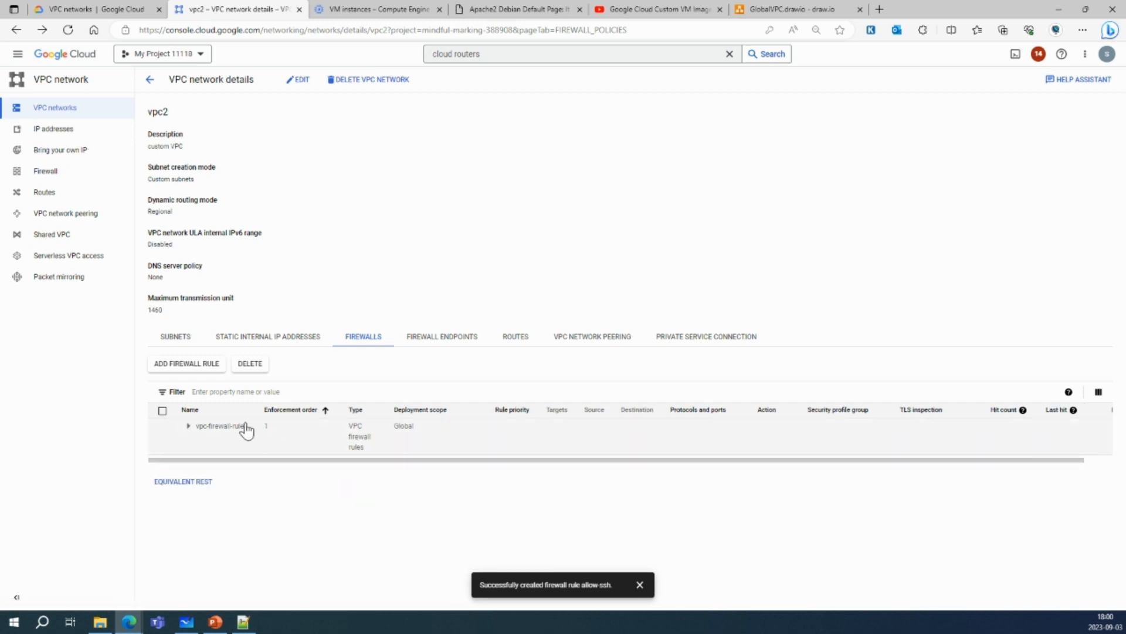
left_click(187, 426)
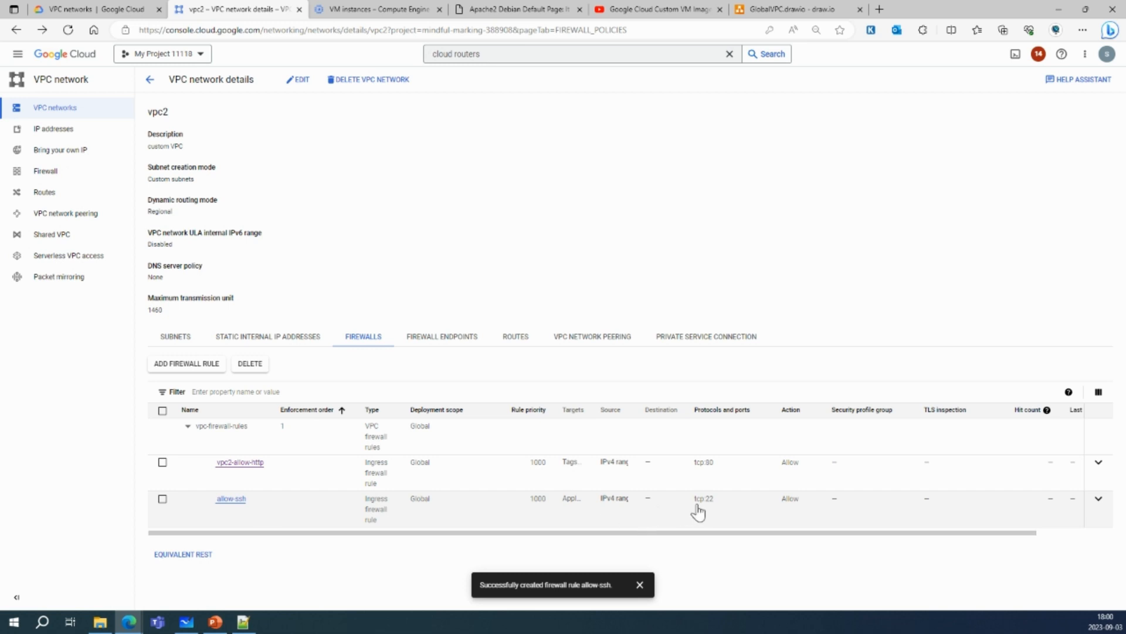
left_click_drag(713, 500, 695, 501)
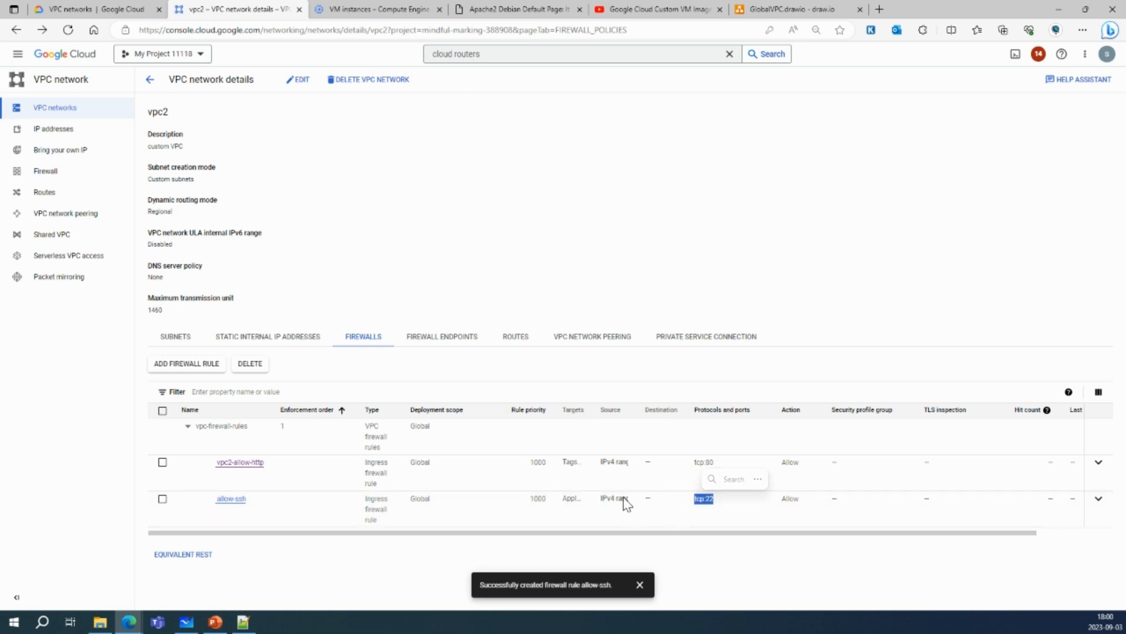
left_click(1099, 500)
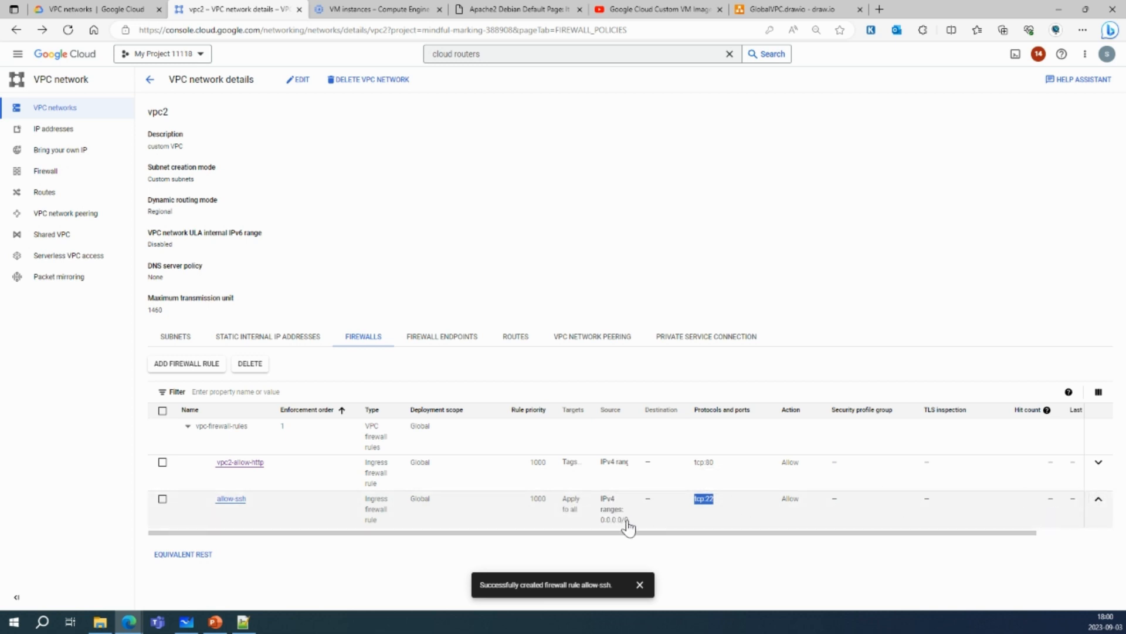
Step: Start a browser-based SSH session to instance-1 from the VM instances list and move its window clear of the left side navigation
left_click(366, 9)
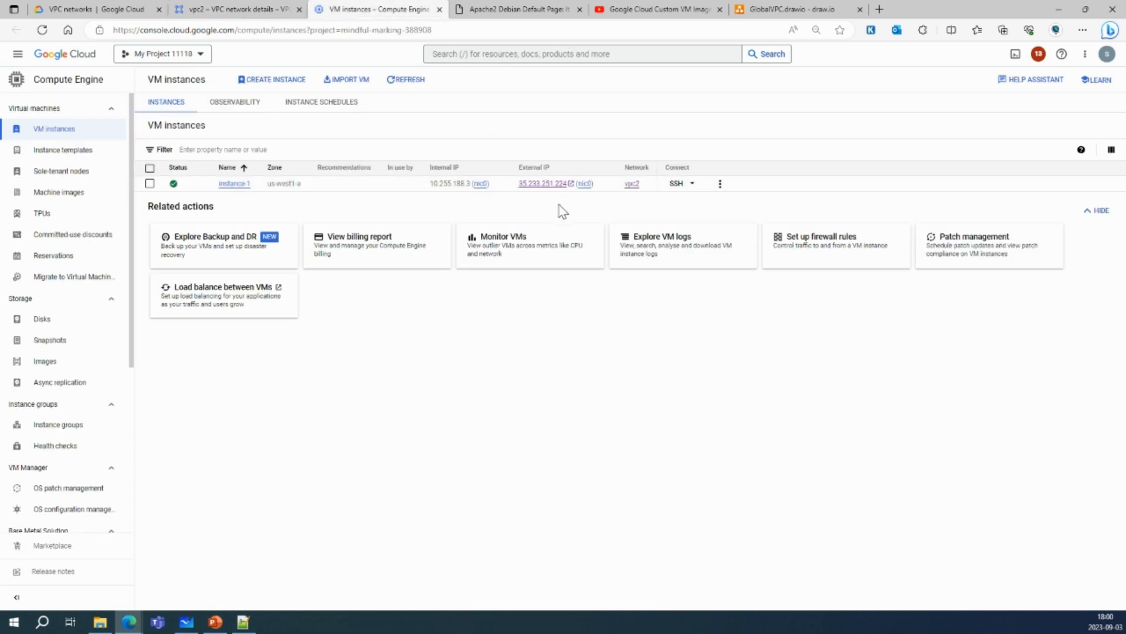
left_click(675, 184)
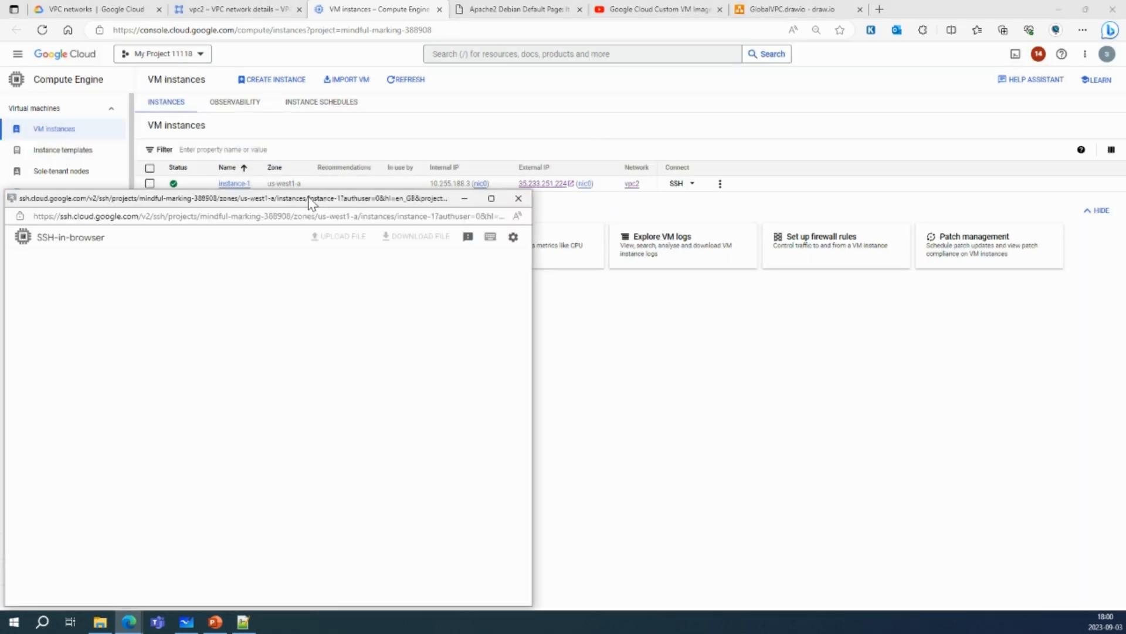
left_click_drag(127, 202, 411, 138)
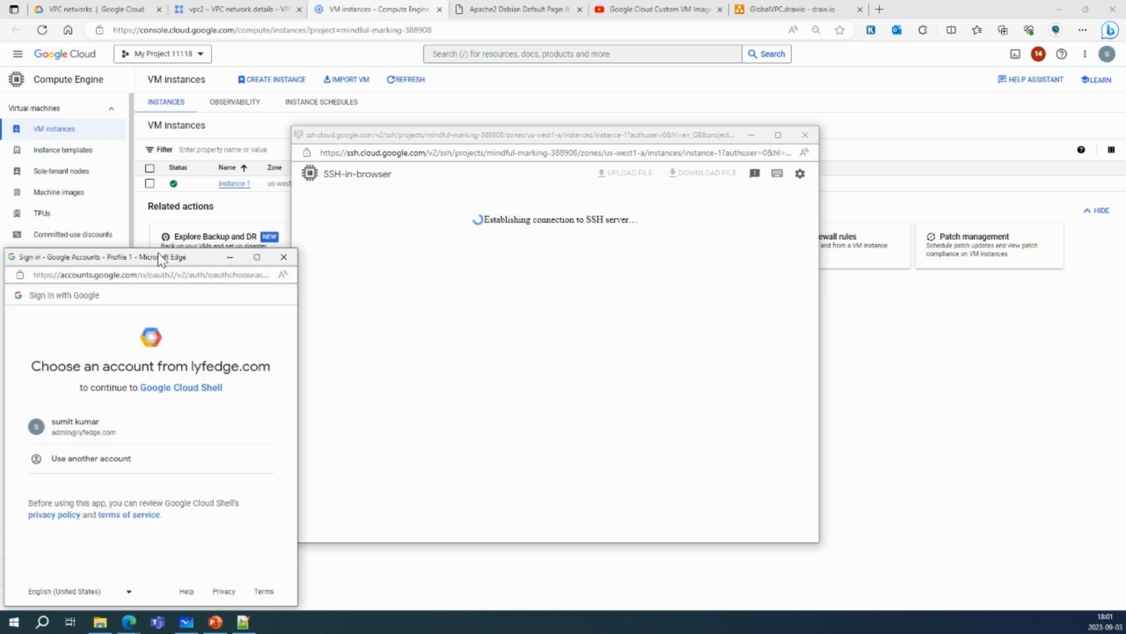
Step: Sign in with the admin's Google account by entering the account password, and allow the access needed for the SSH connection
left_click(93, 434)
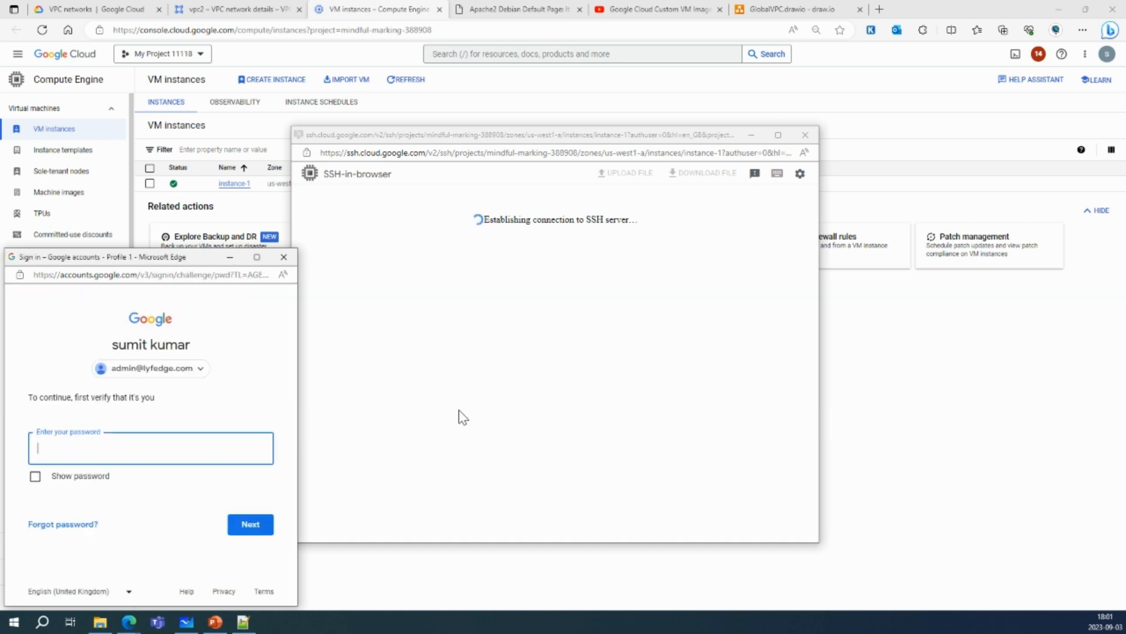
type("••••••••••••")
key("Return")
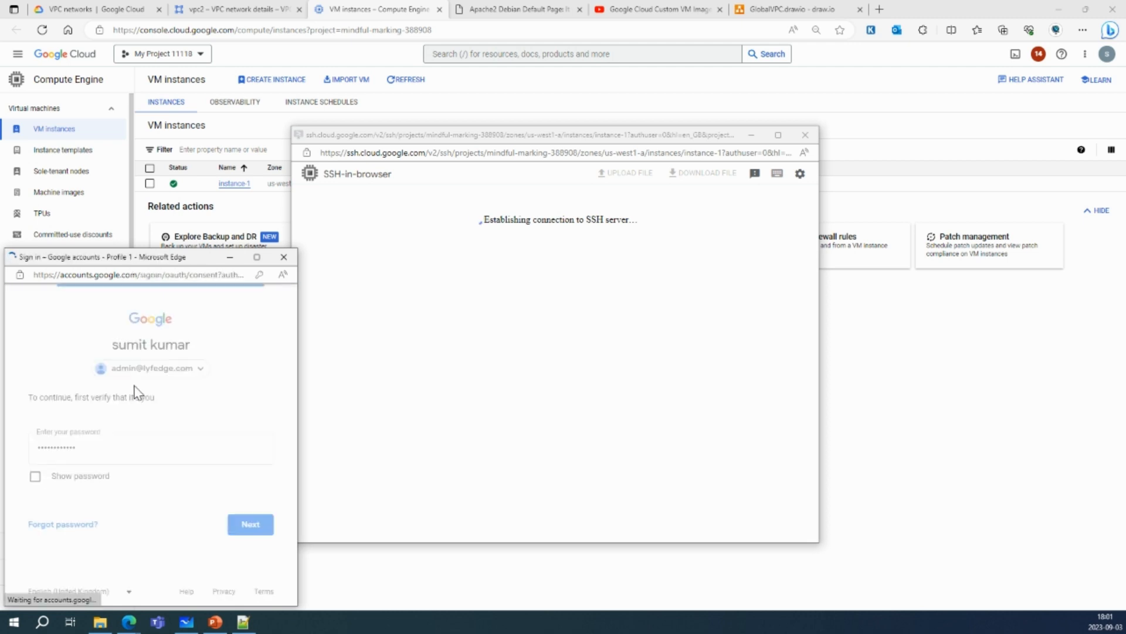
scroll(211, 494, "down", 2)
left_click(226, 535)
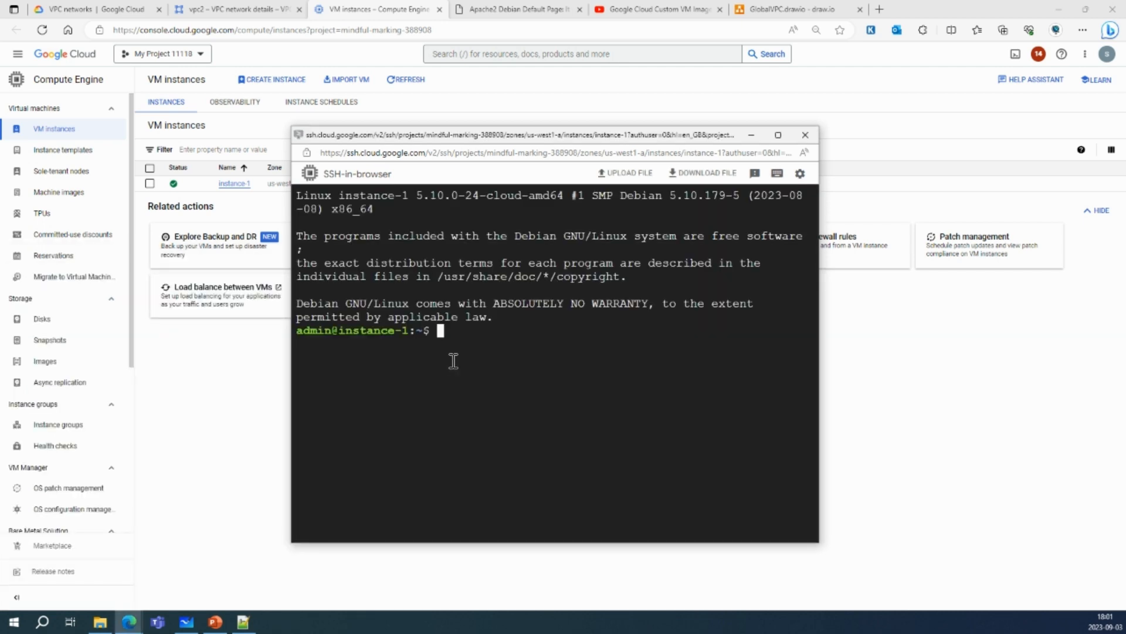
Step: Run the hostname and uname commands in the instance-1 SSH session, and minimise the terminal window
type("hostname")
key("Return")
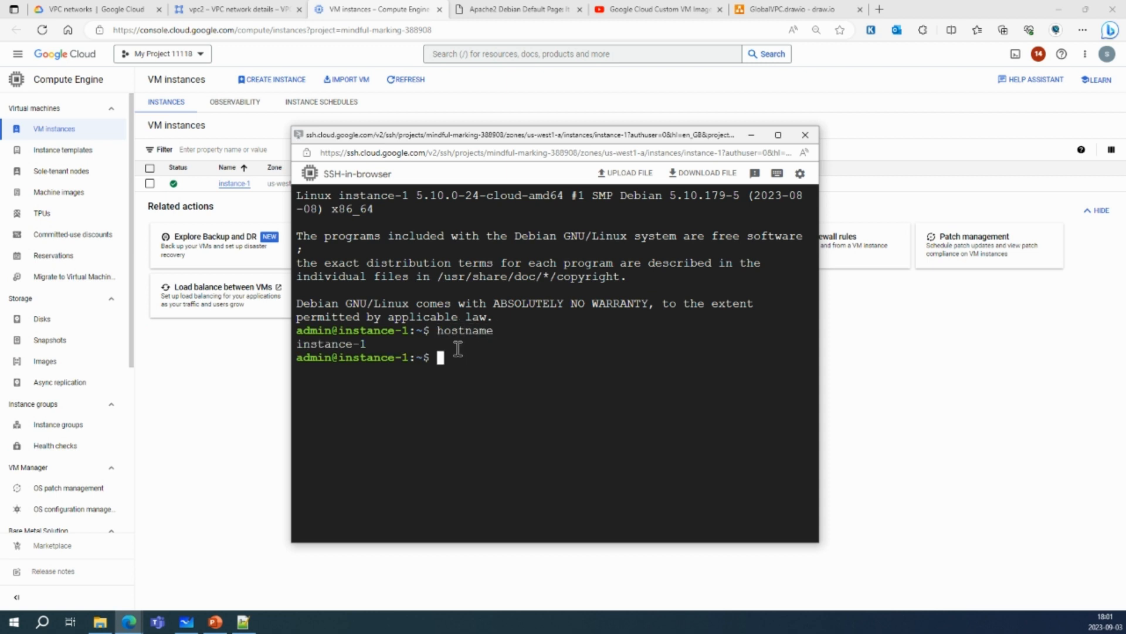
type("uname")
key("Return")
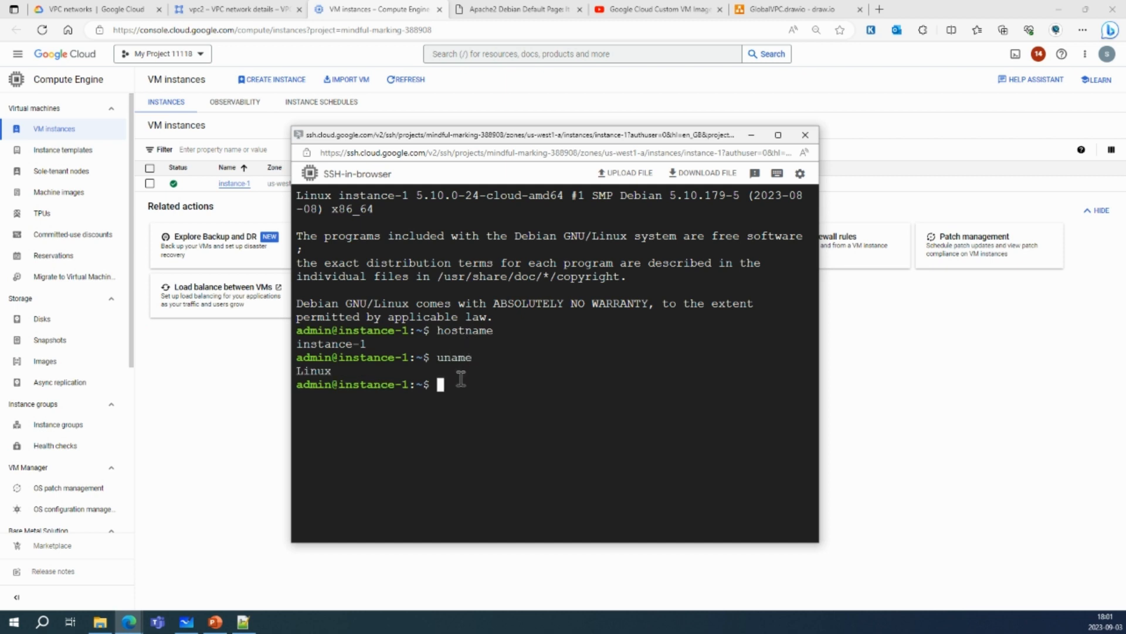
left_click_drag(512, 141, 492, 124)
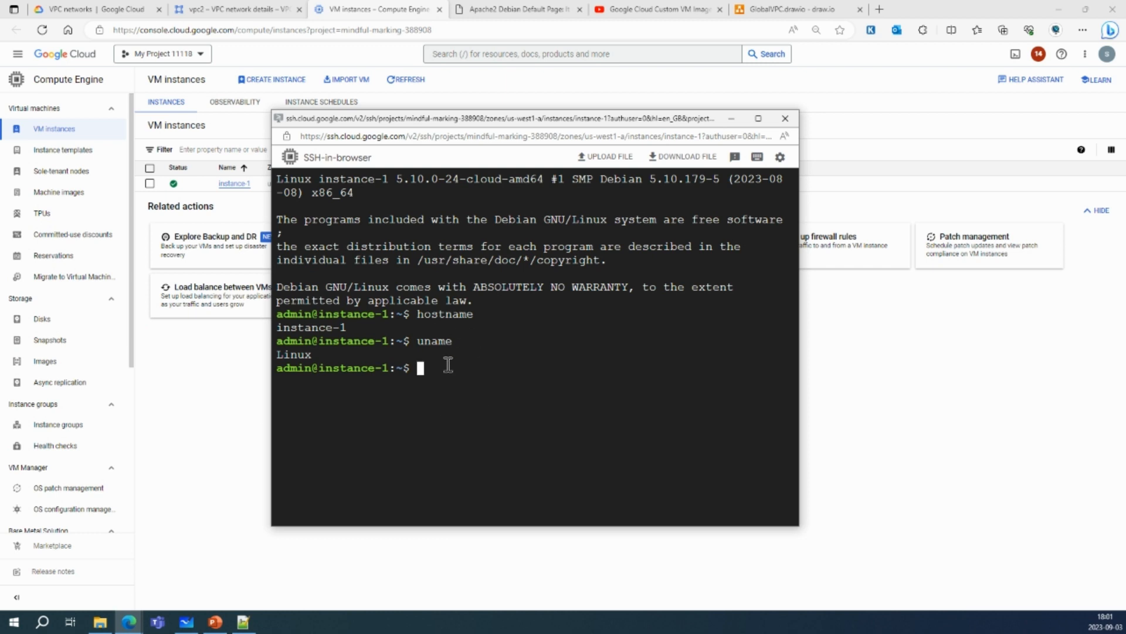
left_click(731, 118)
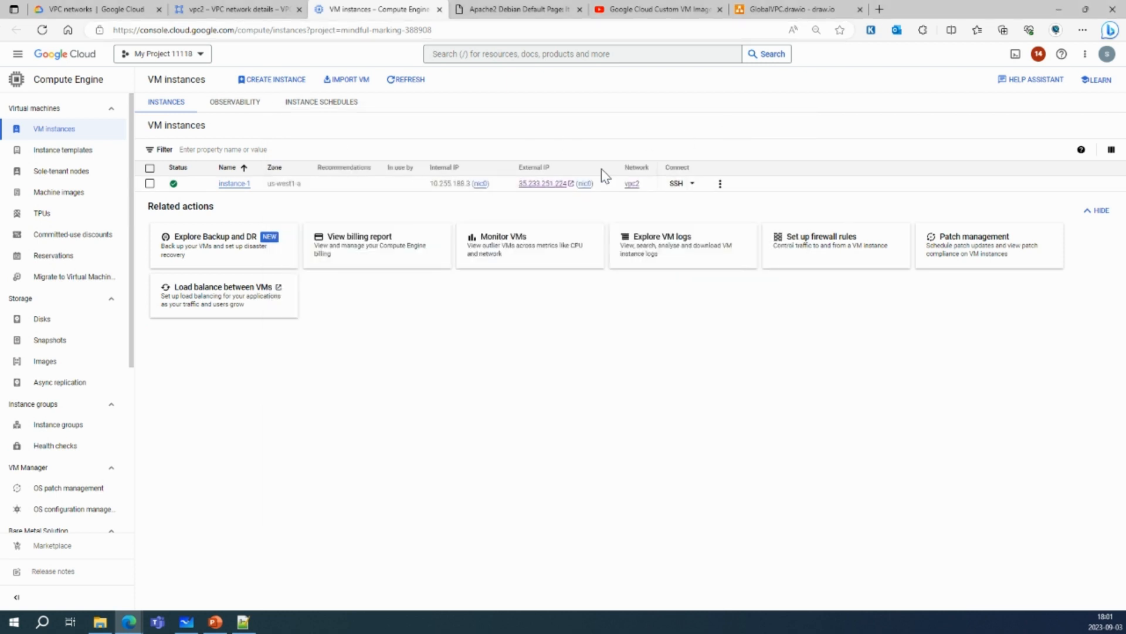
Step: Open instance-1's external IP in the browser and reload the web page several times to check HTTP access
left_click(543, 183)
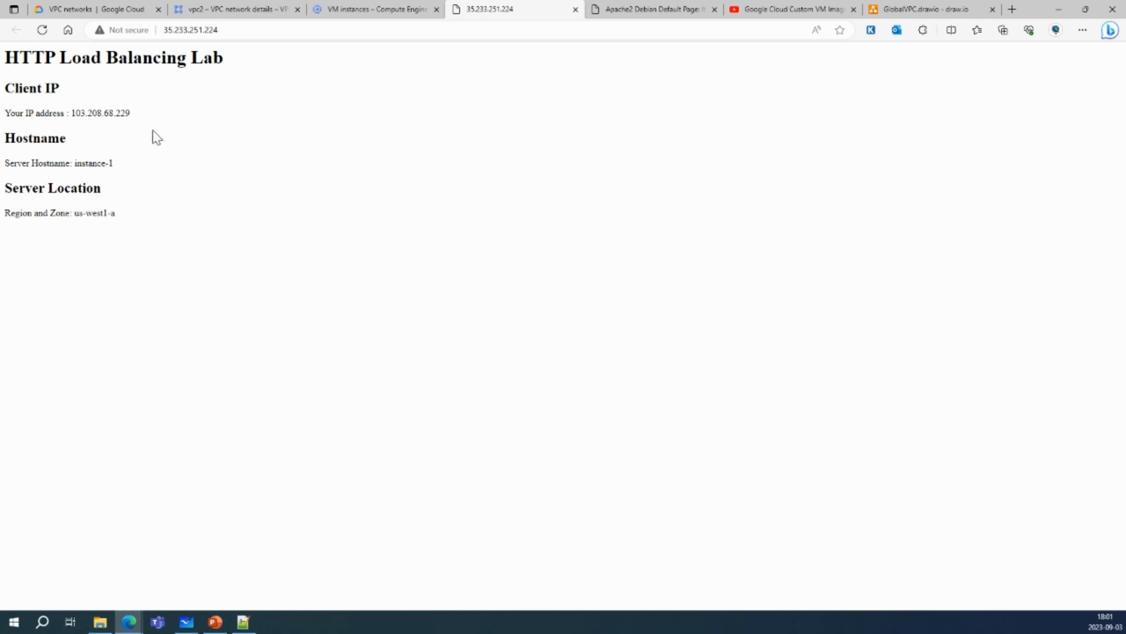
left_click(44, 34)
left_click(45, 38)
left_click(45, 39)
Step: Return to the VM instances list and vpc2's network details, and open the Packet mirroring page
left_click(378, 5)
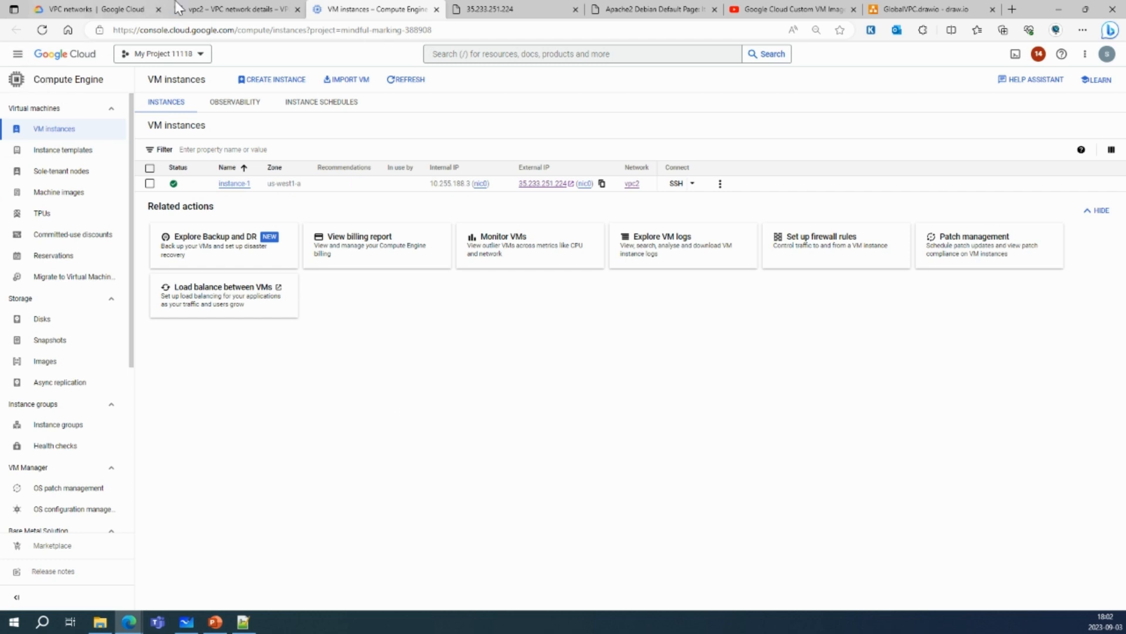
left_click(200, 8)
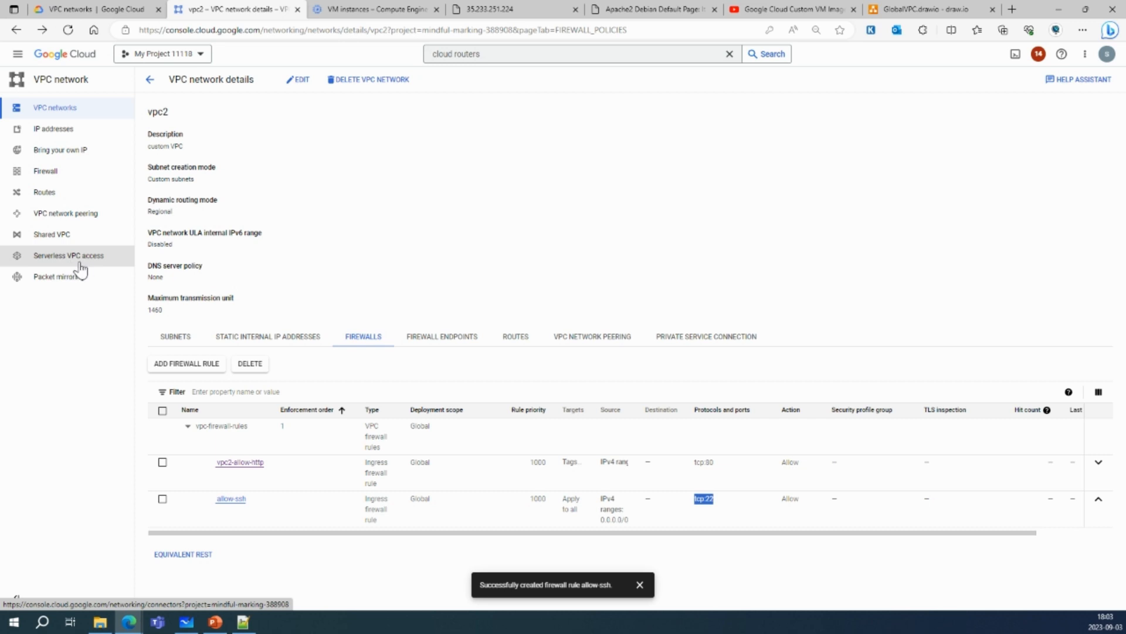
left_click(76, 281)
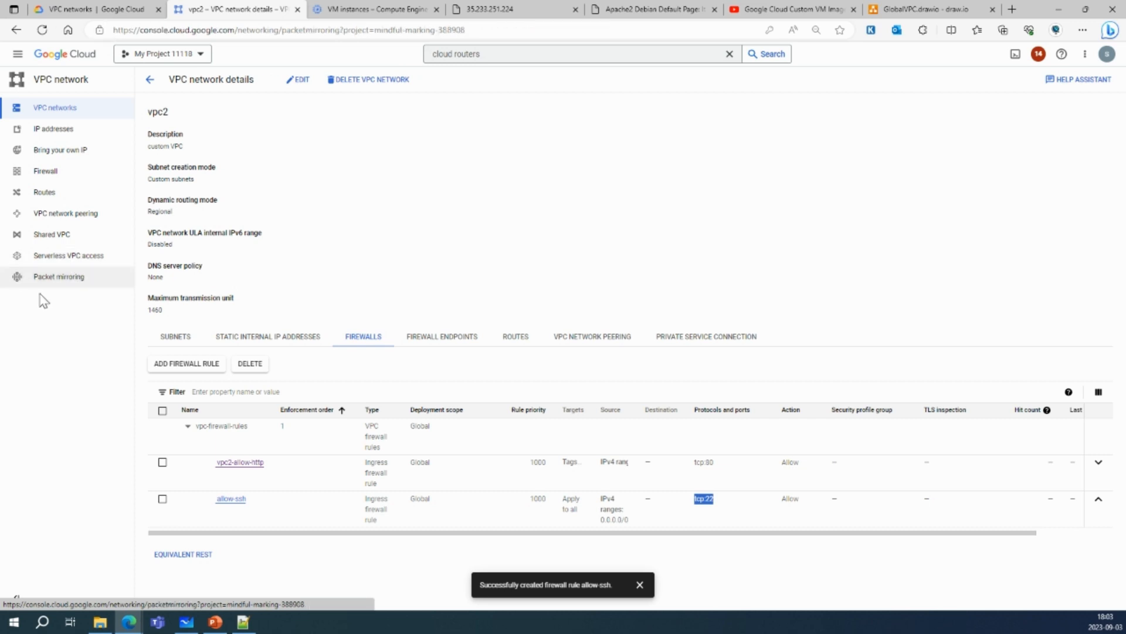